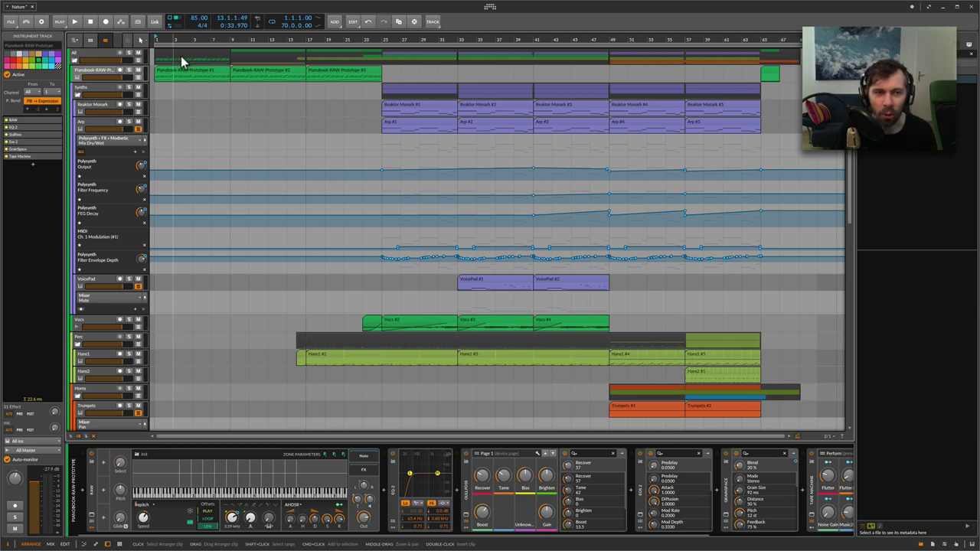
- Expand the Pianobook track's GrainSpace Blend and RAW Filter Frequency automation lanes, adding a filter point
drag(222, 35, 223, 40)
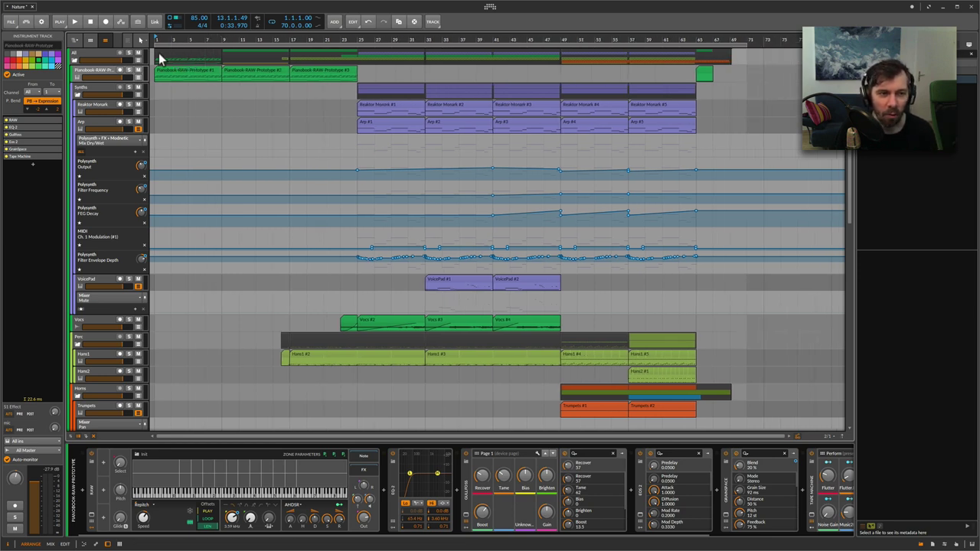
click(108, 90)
click(107, 77)
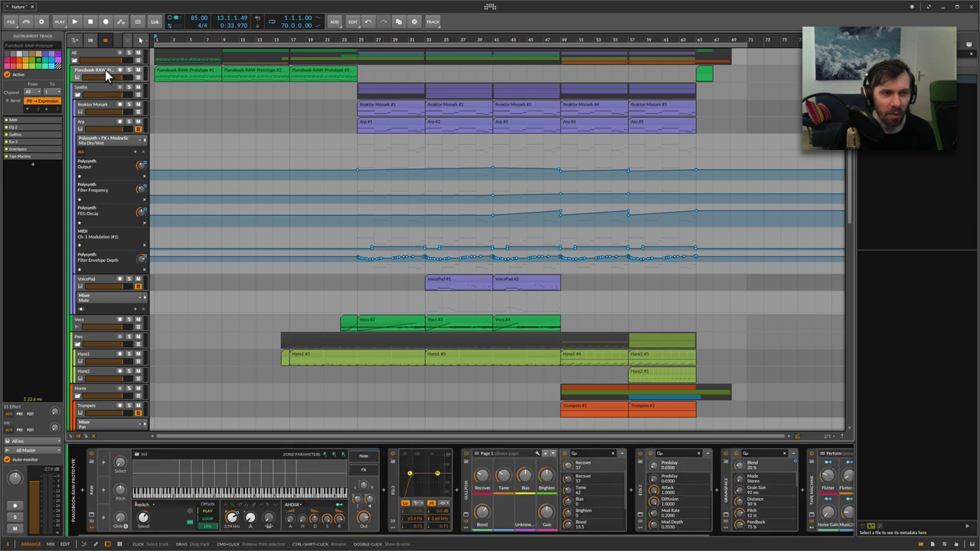
click(138, 77)
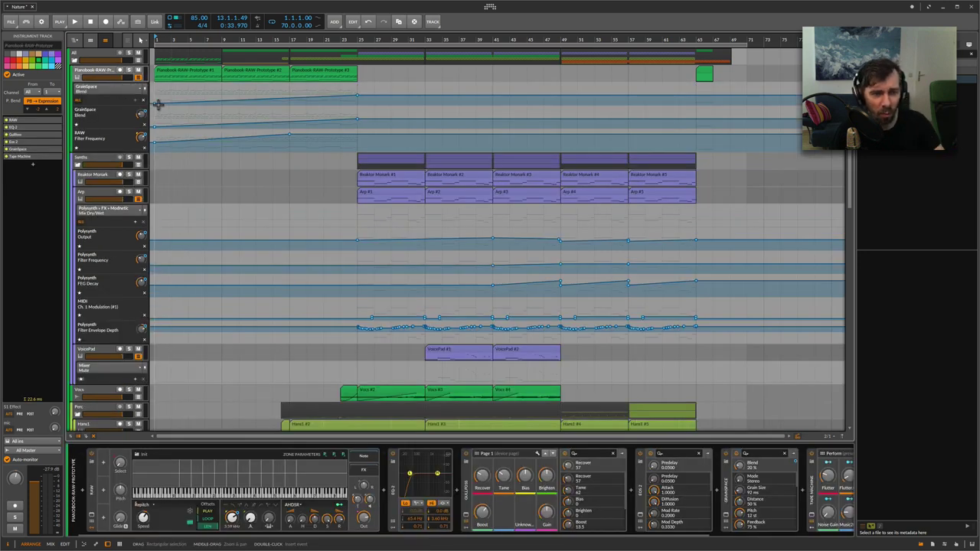
click(289, 134)
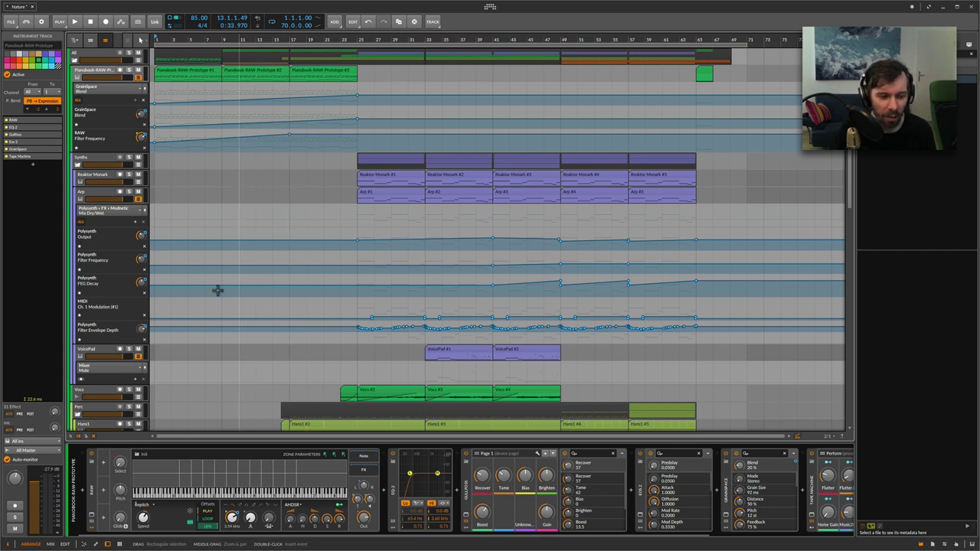
- Add an ADSR modulator to the Pianobook RAW instrument and lengthen its attack
click(105, 463)
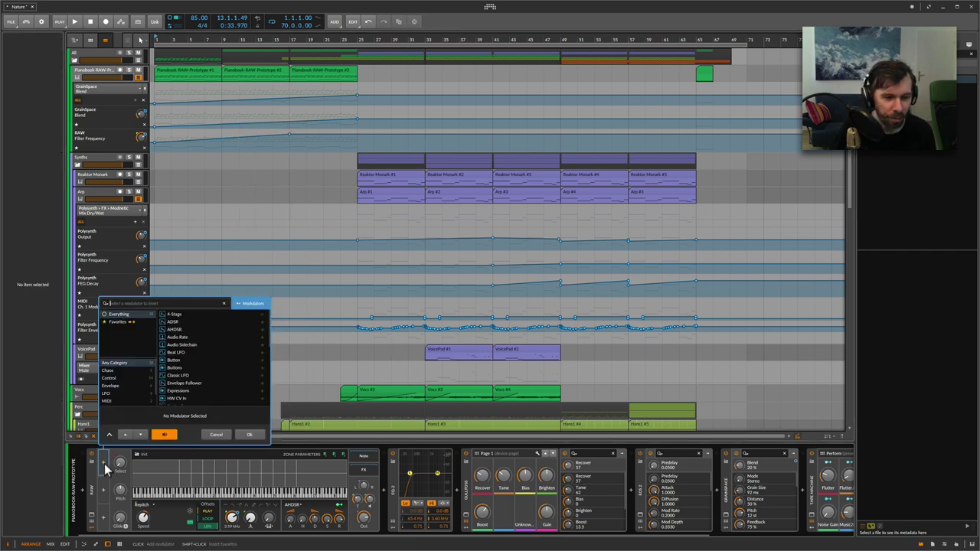
text(ads)
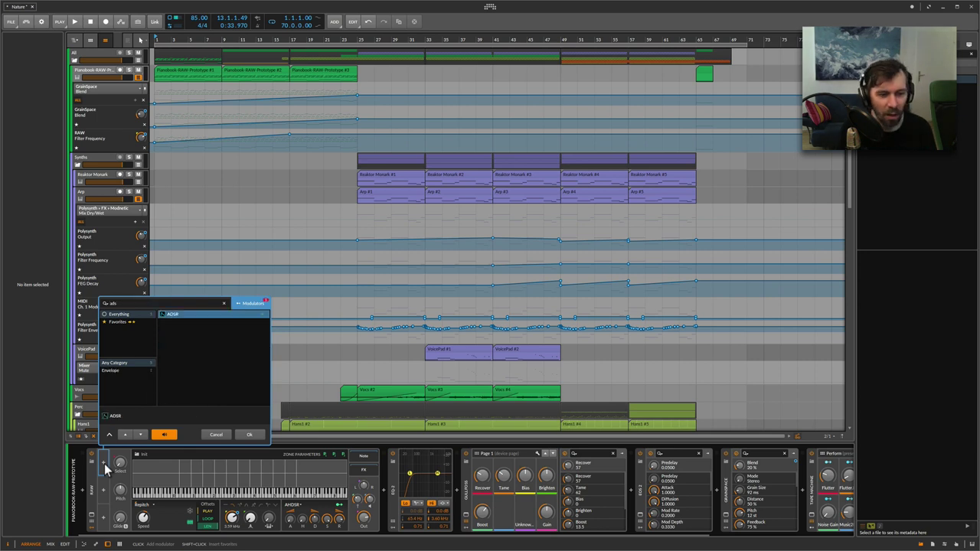
key(Return)
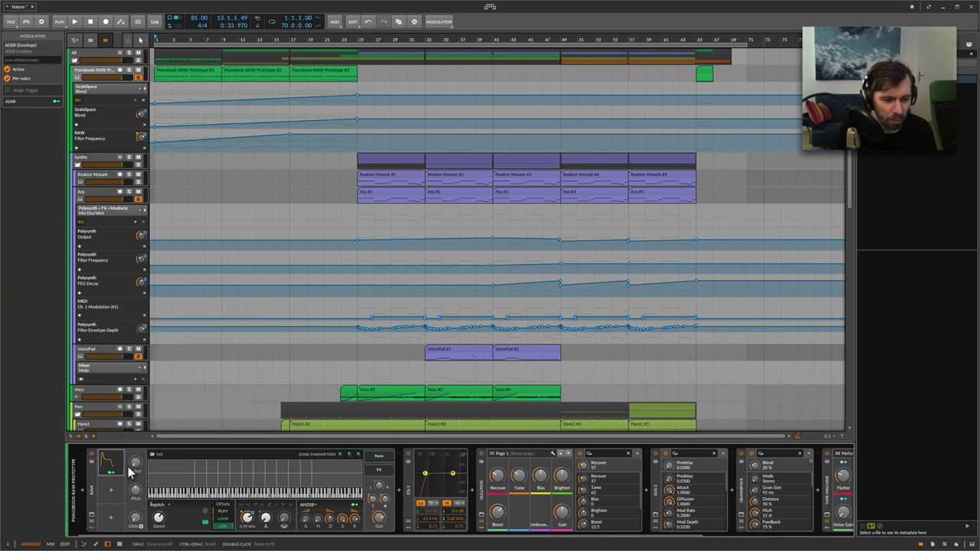
drag(135, 518, 136, 507)
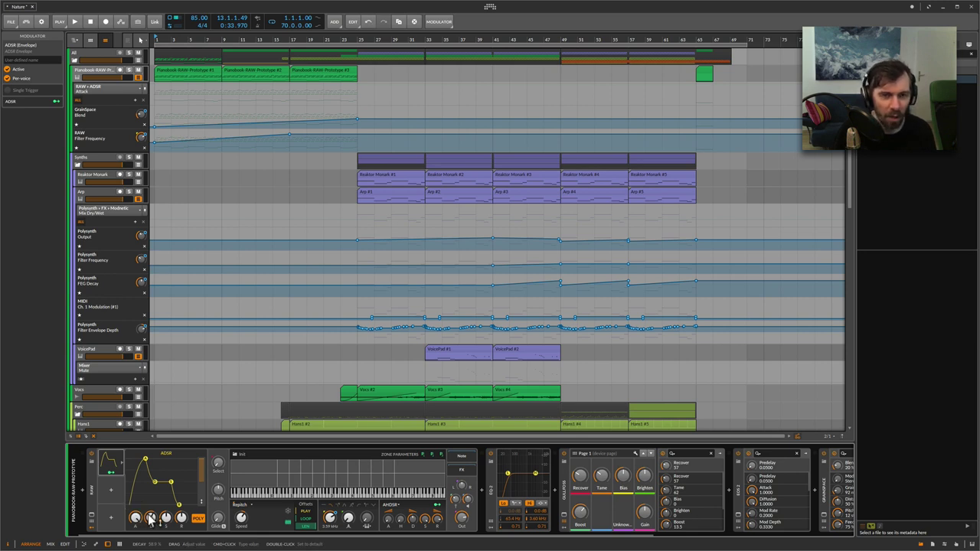
click(112, 460)
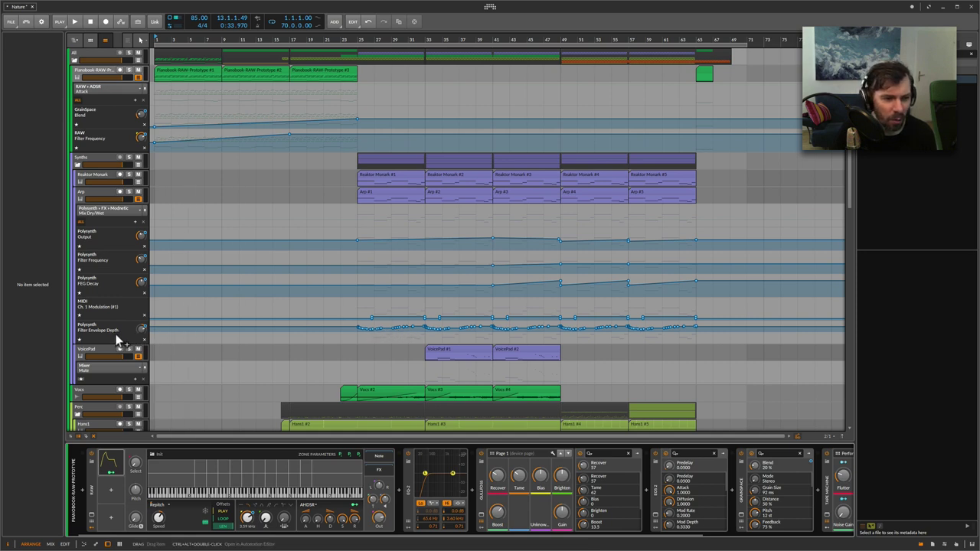
- Show the Arp track's arpeggiator and Polysynth devices and scroll down the track list
click(95, 192)
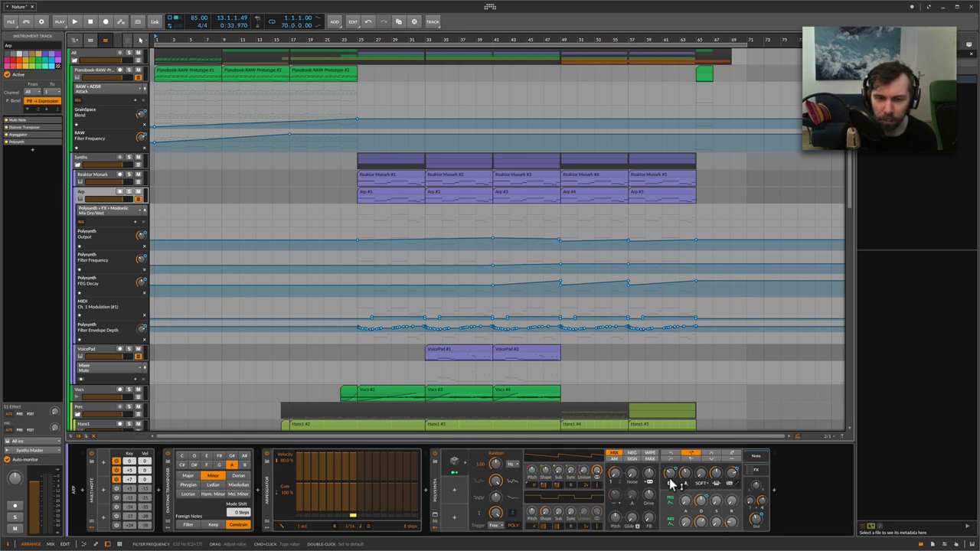
drag(178, 41, 204, 53)
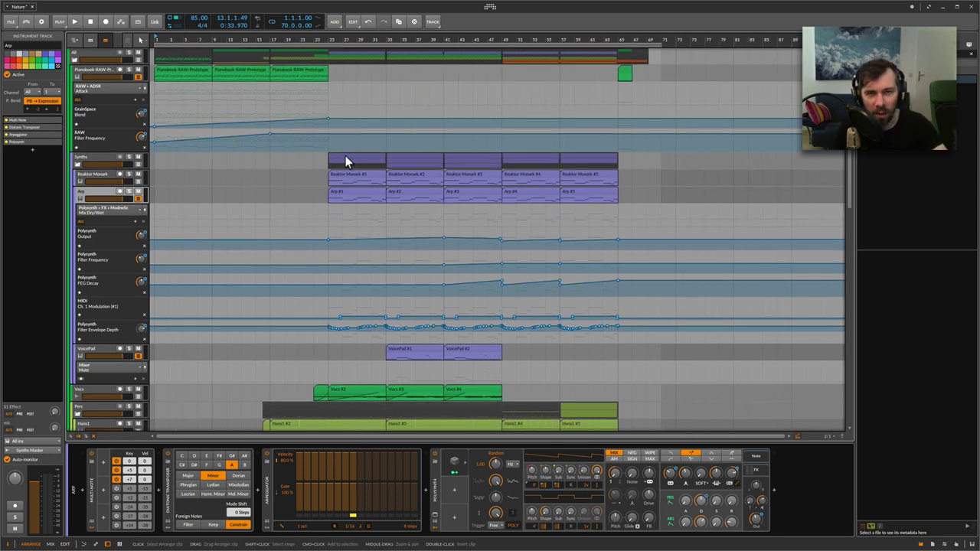
scroll(345, 159, down, 5)
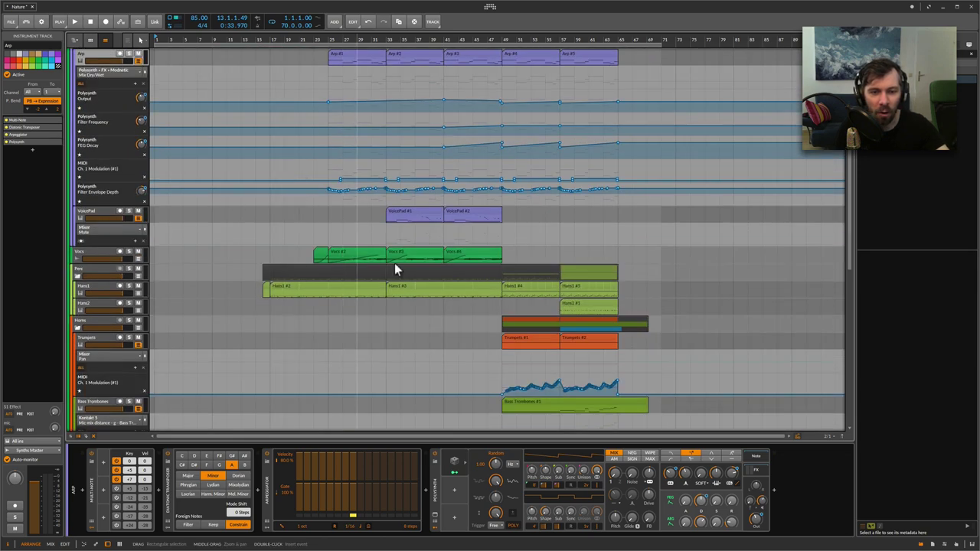
scroll(357, 276, down, 3)
scroll(370, 272, down, 4)
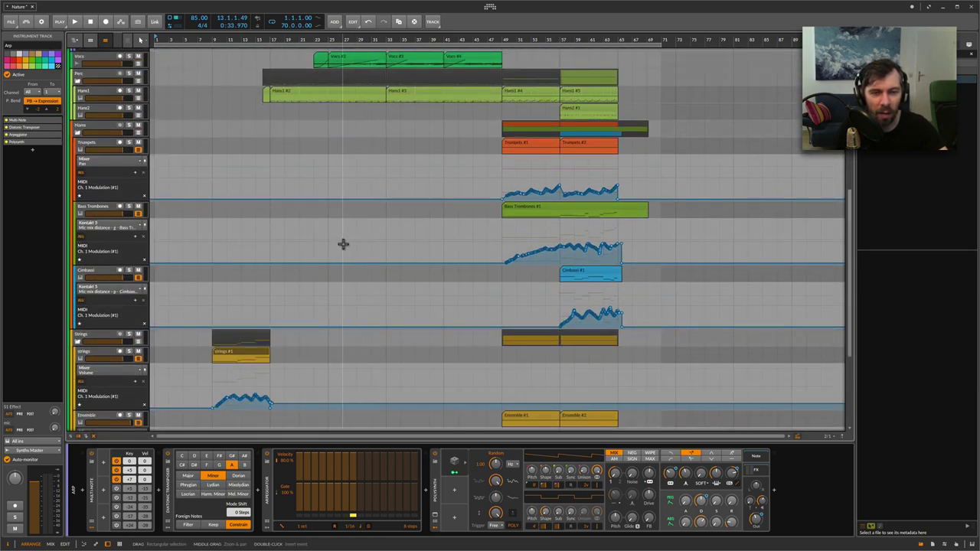
scroll(343, 244, down, 1)
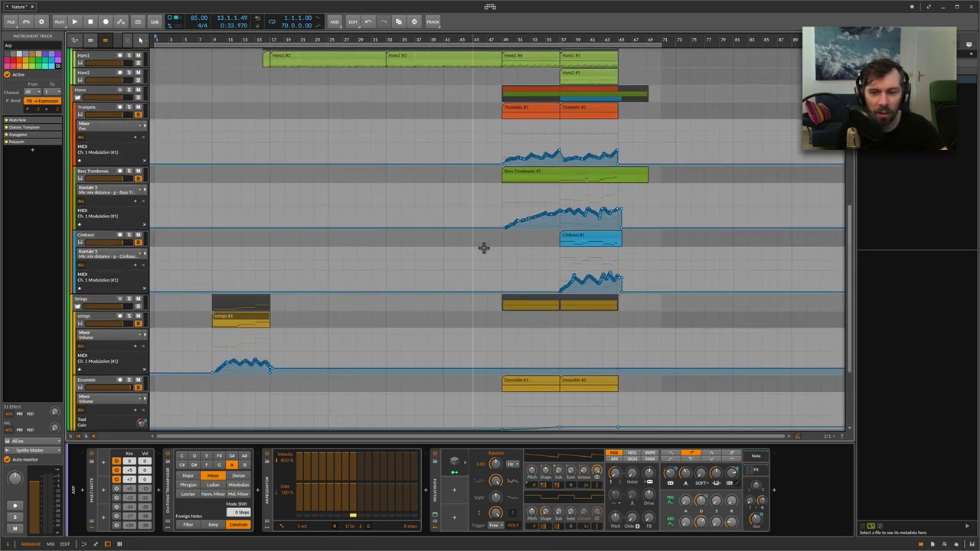
- Scroll back up through the tracks to the Pianobook RAW Prototype clips and automation lanes
scroll(567, 268, up, 1)
scroll(575, 253, up, 1)
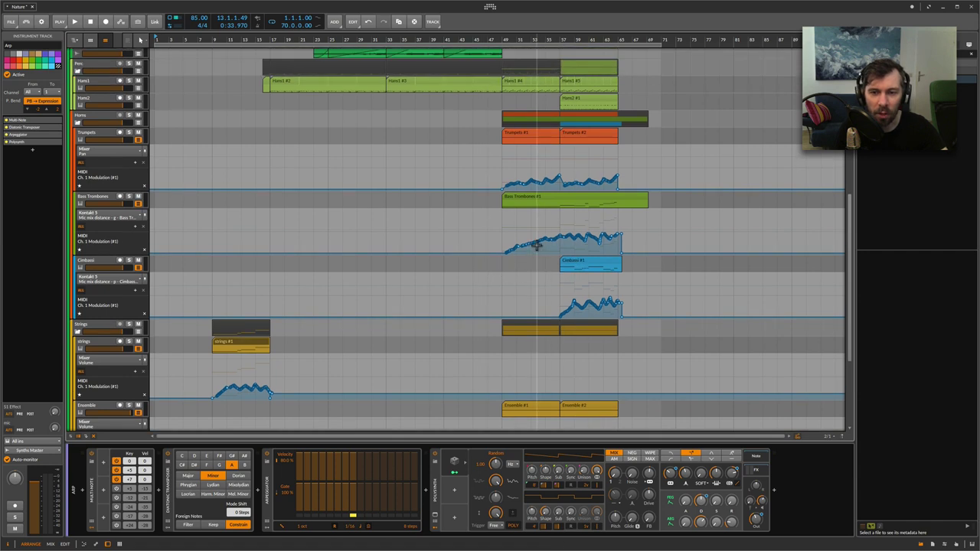
scroll(541, 250, up, 2)
scroll(525, 252, up, 1)
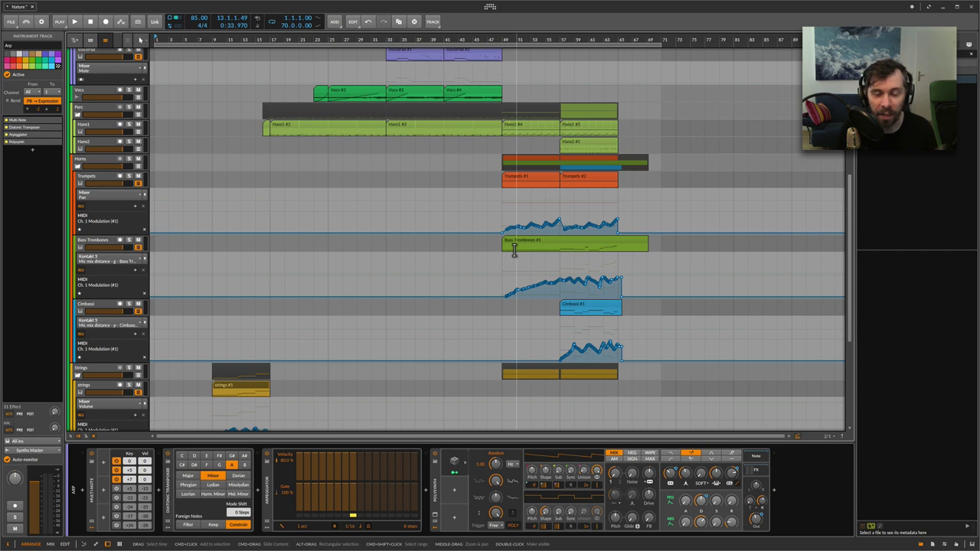
scroll(514, 251, up, 1)
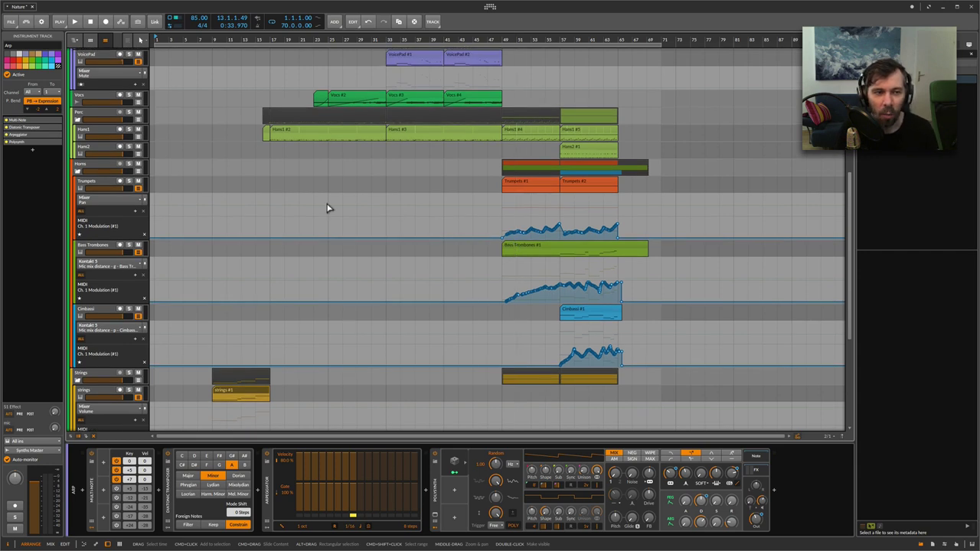
scroll(327, 202, up, 5)
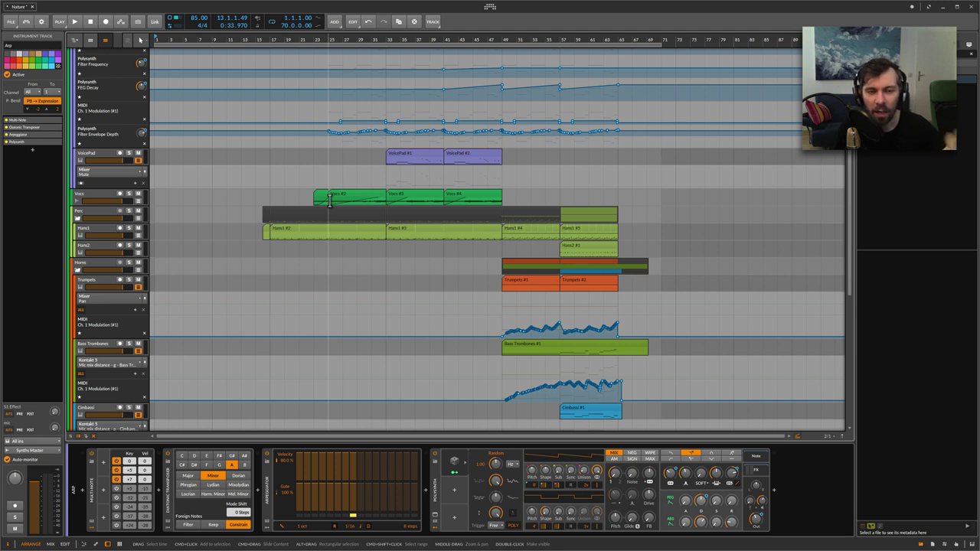
scroll(421, 213, up, 2)
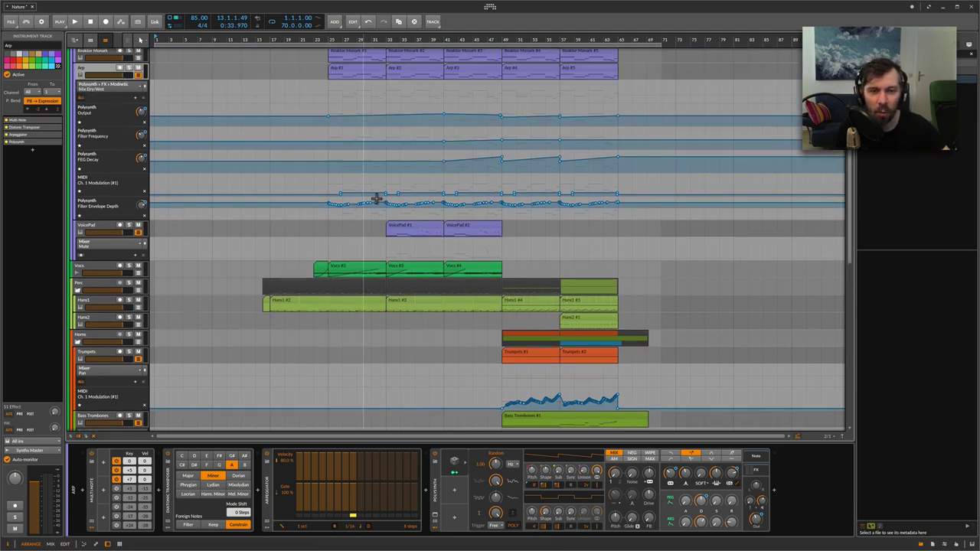
scroll(431, 205, up, 1)
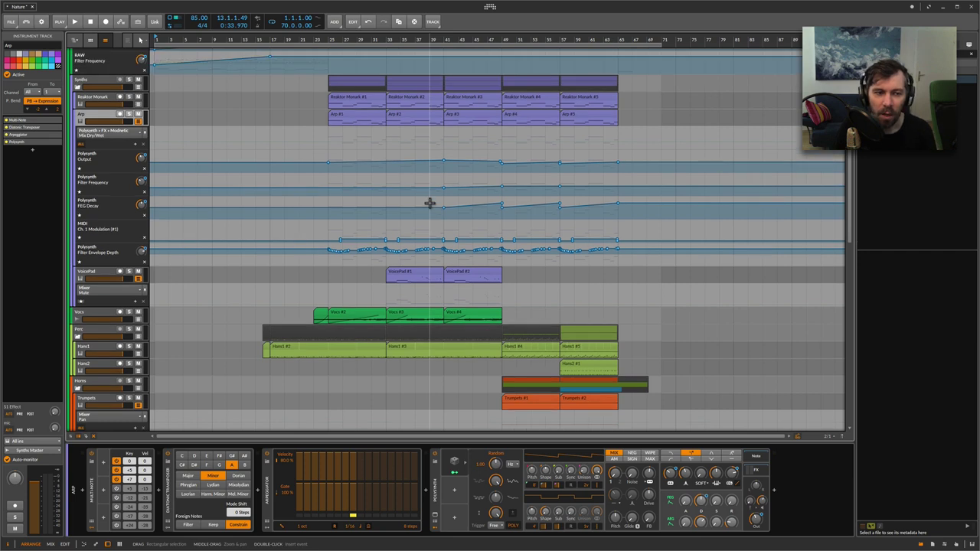
scroll(429, 202, up, 1)
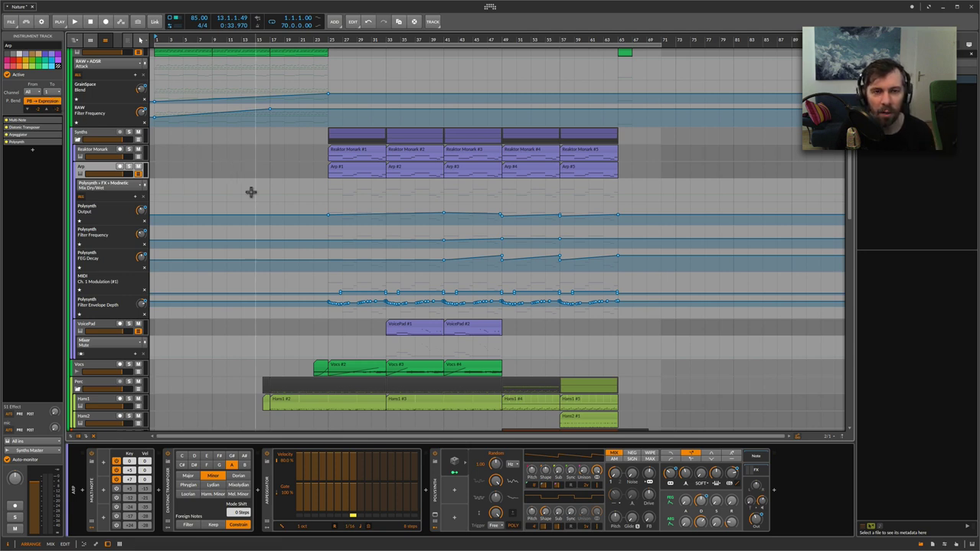
scroll(251, 192, up, 1)
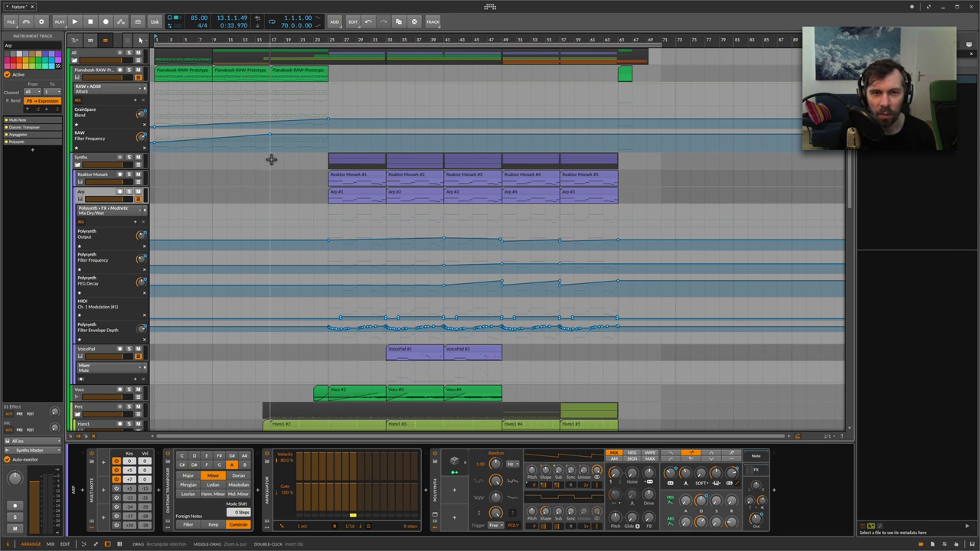
- Play the arrangement from bar 1, zooming and scrolling the arranger while it plays
drag(335, 38, 354, 37)
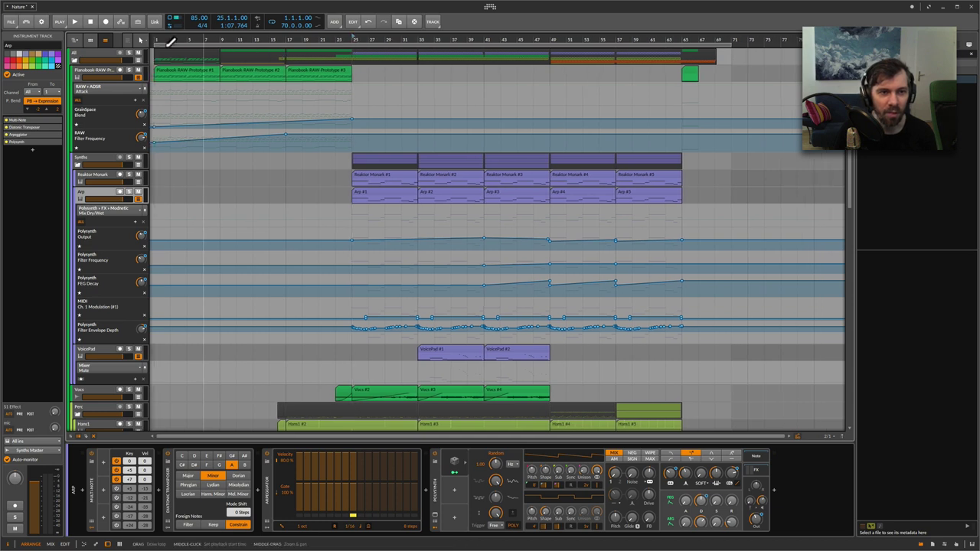
click(158, 40)
key(space)
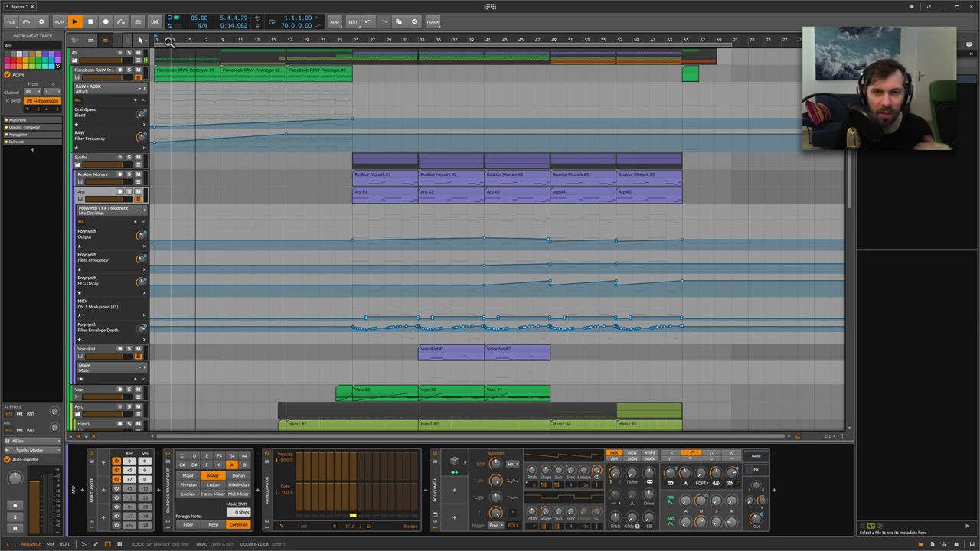
drag(170, 41, 200, 39)
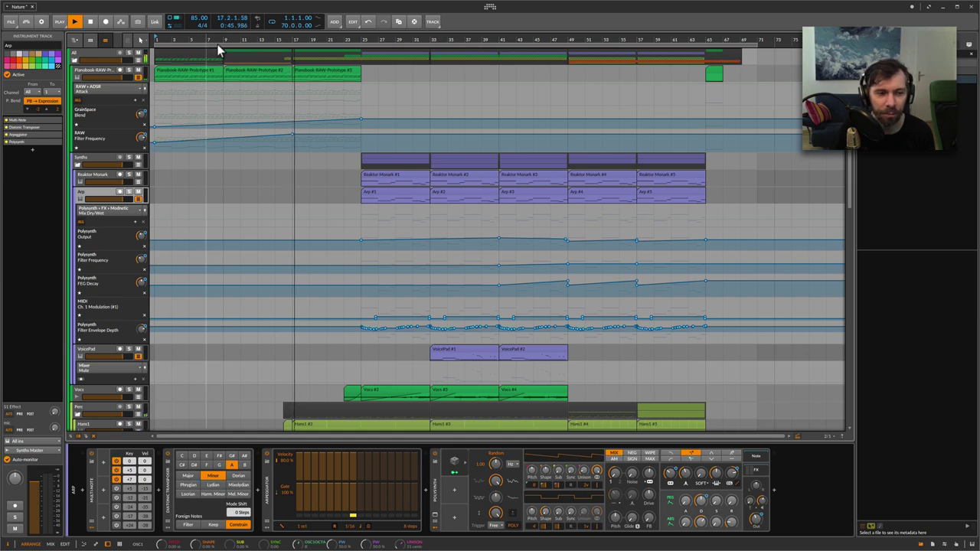
drag(217, 44, 217, 52)
scroll(246, 139, down, 4)
scroll(246, 139, up, 4)
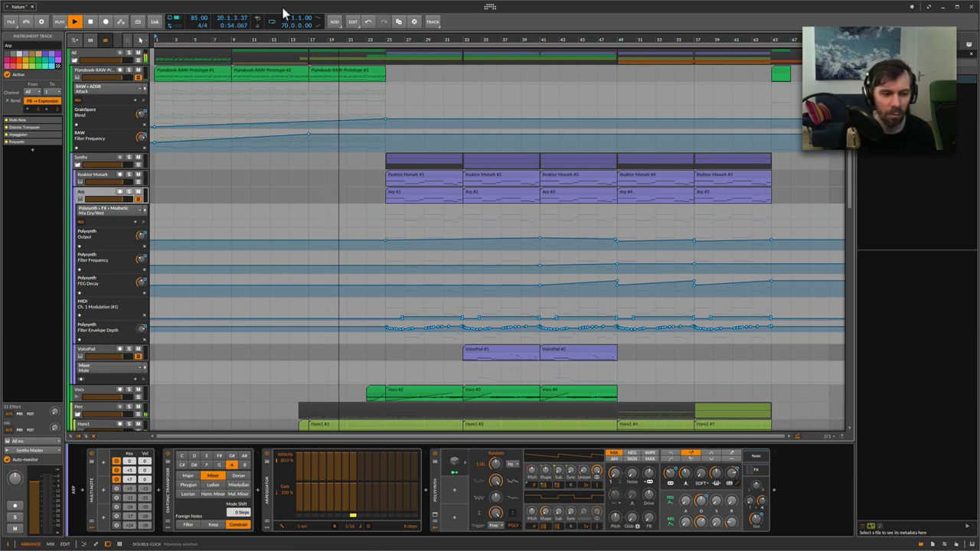
scroll(271, 160, down, 5)
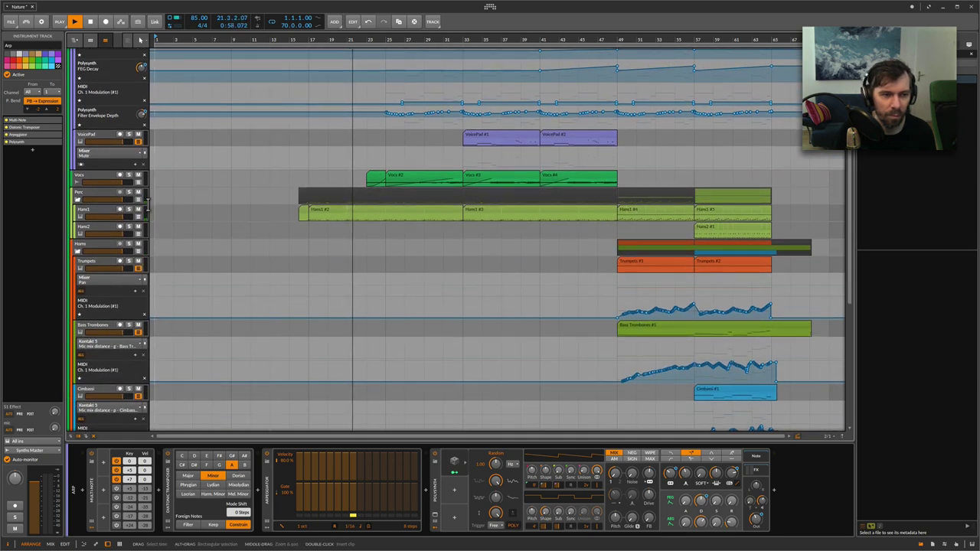
click(115, 215)
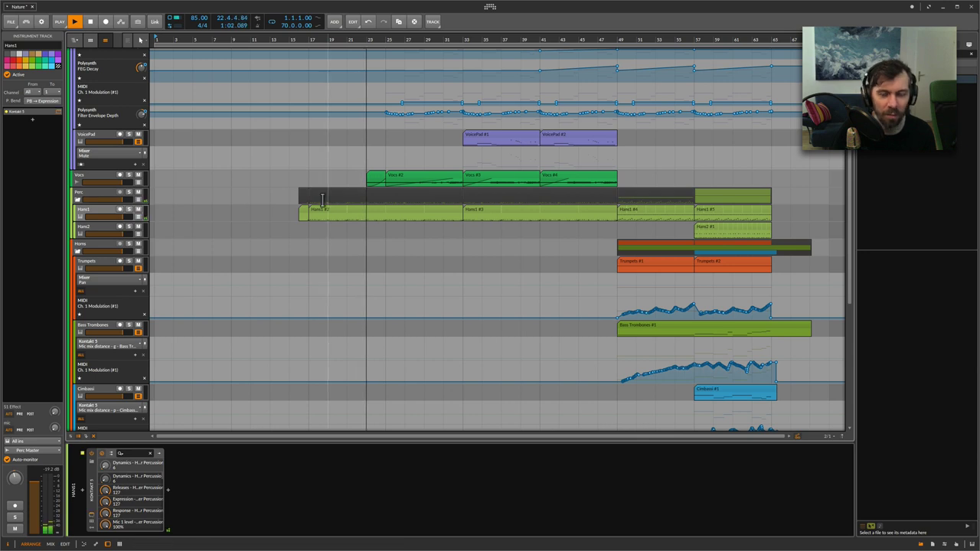
click(95, 516)
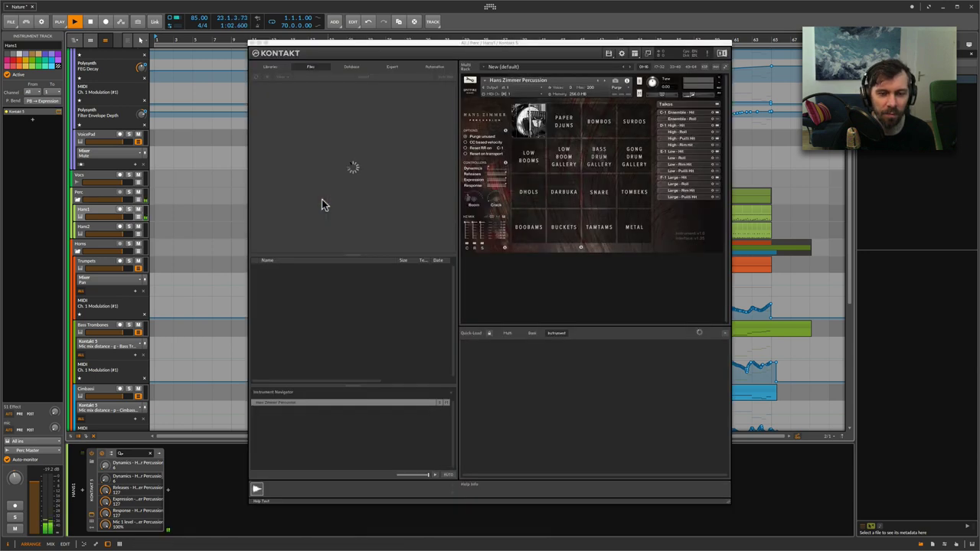
click(253, 45)
scroll(309, 161, up, 5)
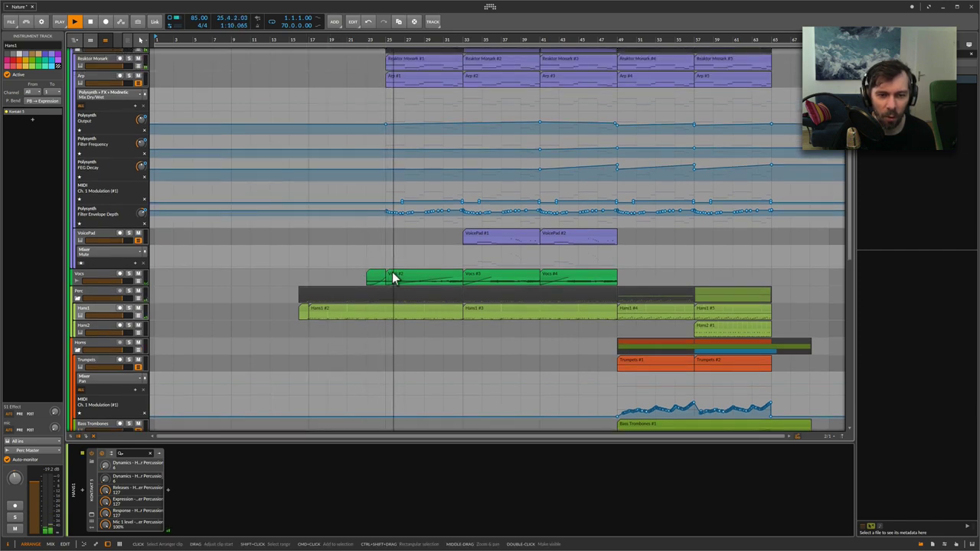
- Show the VoicePad track's Polysynth and effects chain while playback continues
scroll(411, 271, up, 1)
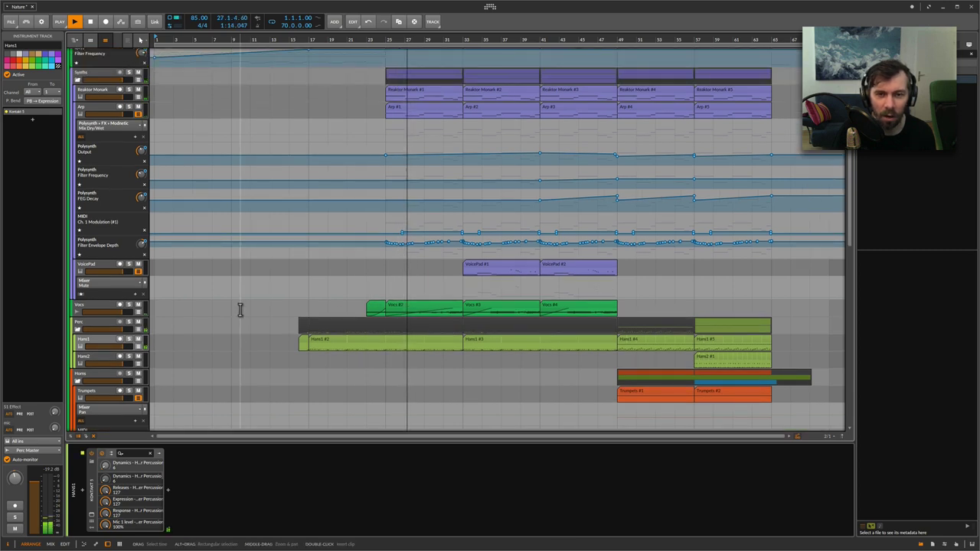
scroll(264, 306, up, 2)
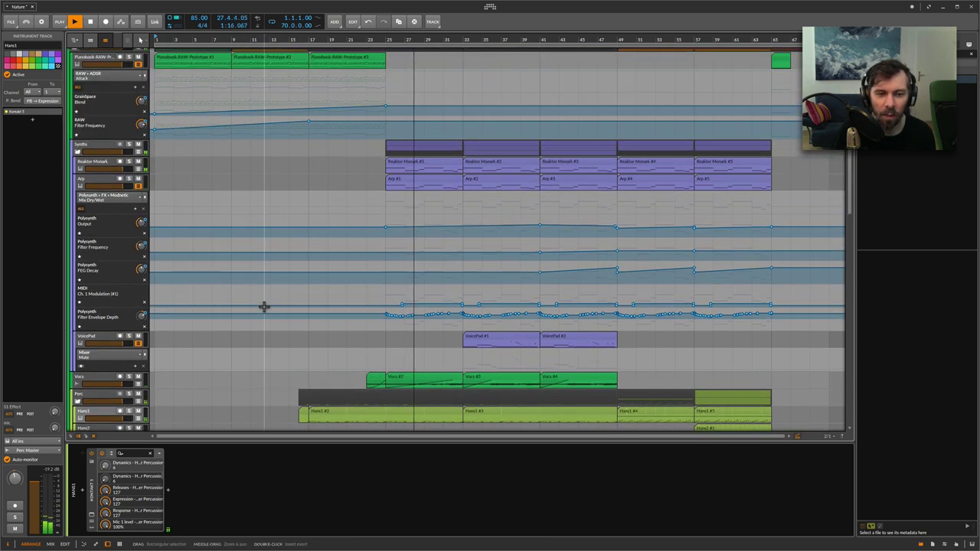
scroll(264, 306, up, 1)
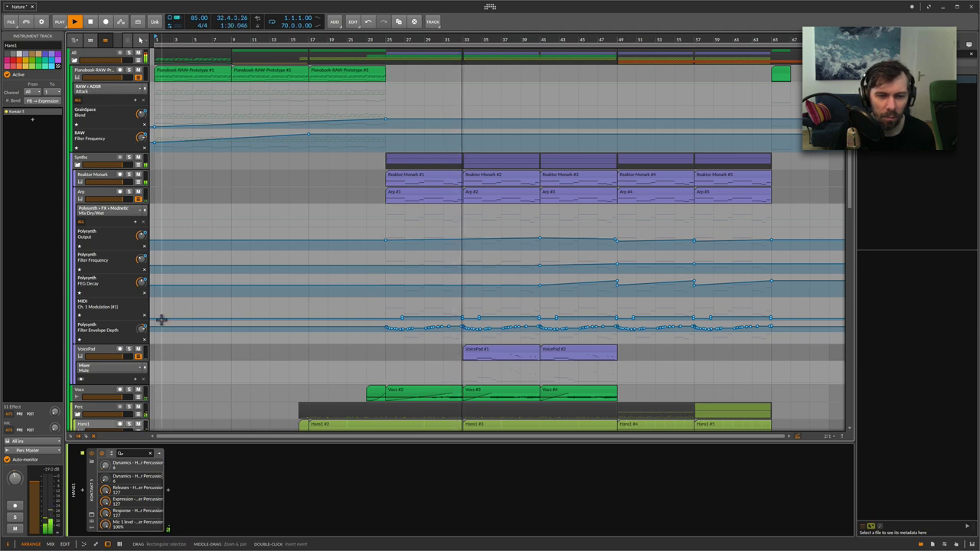
click(110, 352)
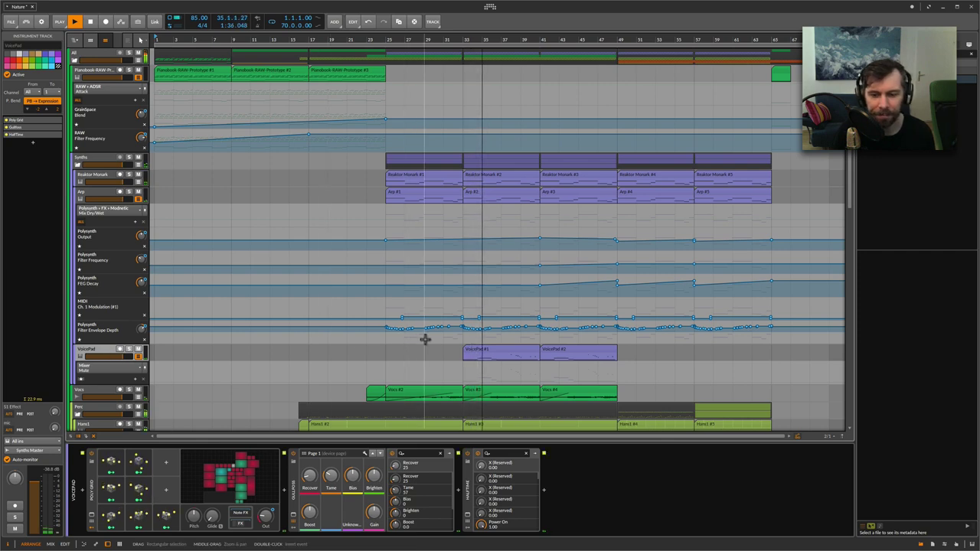
scroll(425, 339, down, 5)
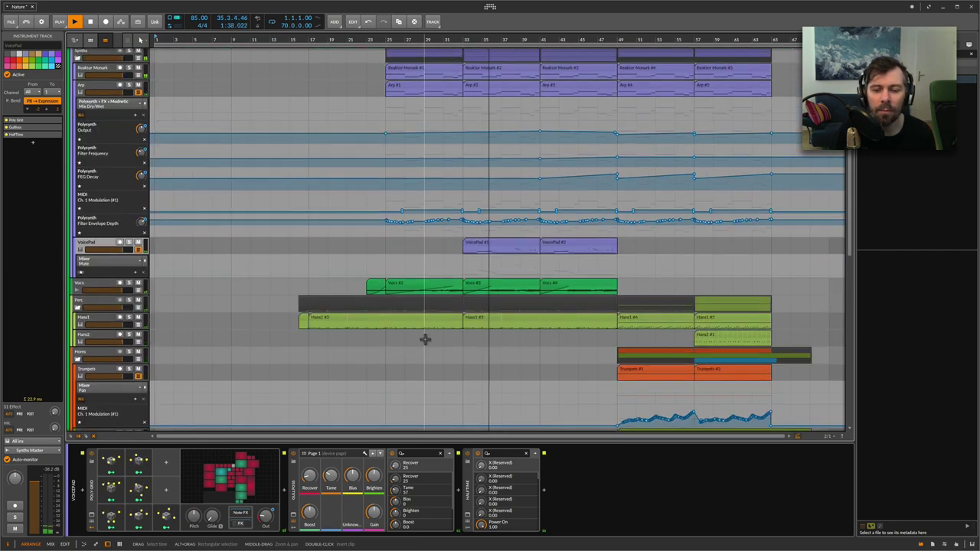
scroll(425, 340, down, 7)
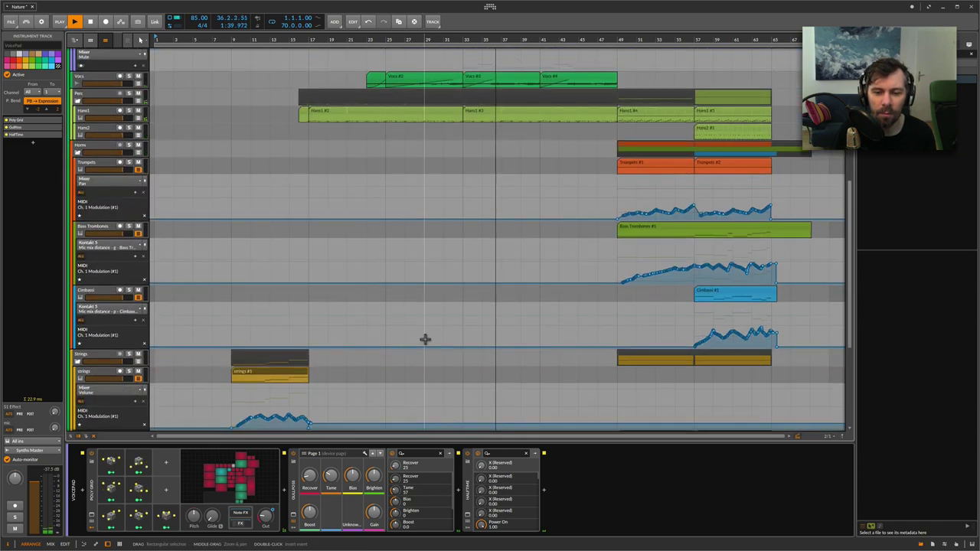
scroll(425, 339, up, 14)
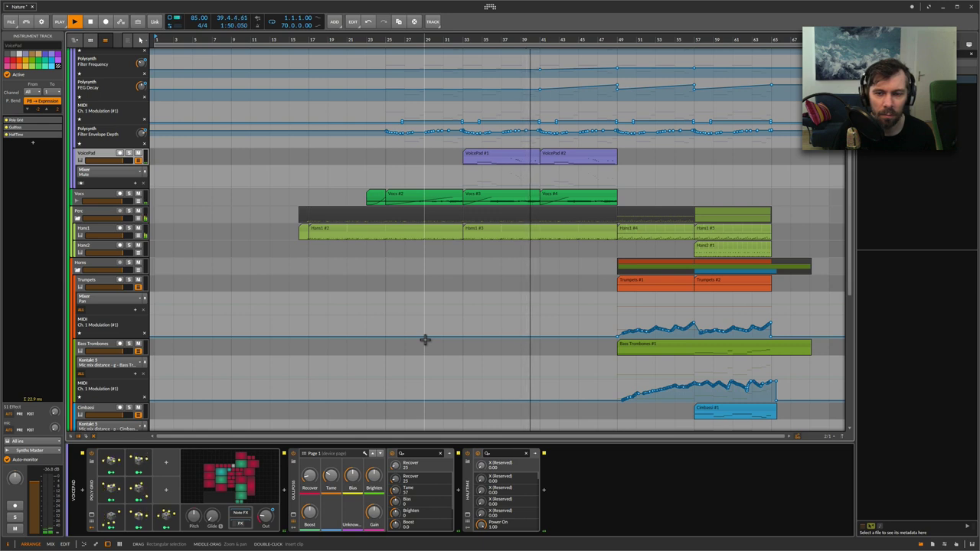
scroll(425, 339, up, 4)
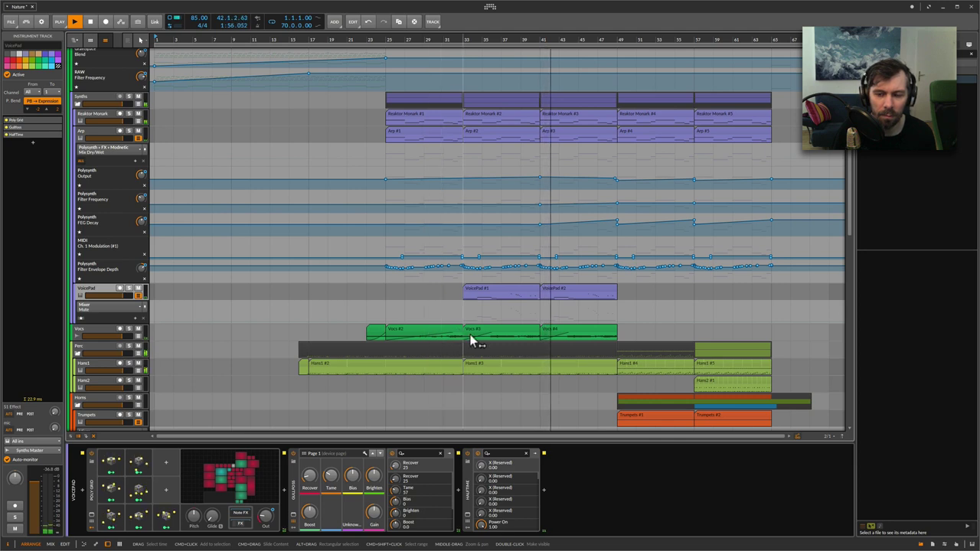
- Delete the Vocs #4 clip from the Vocs track
click(580, 328)
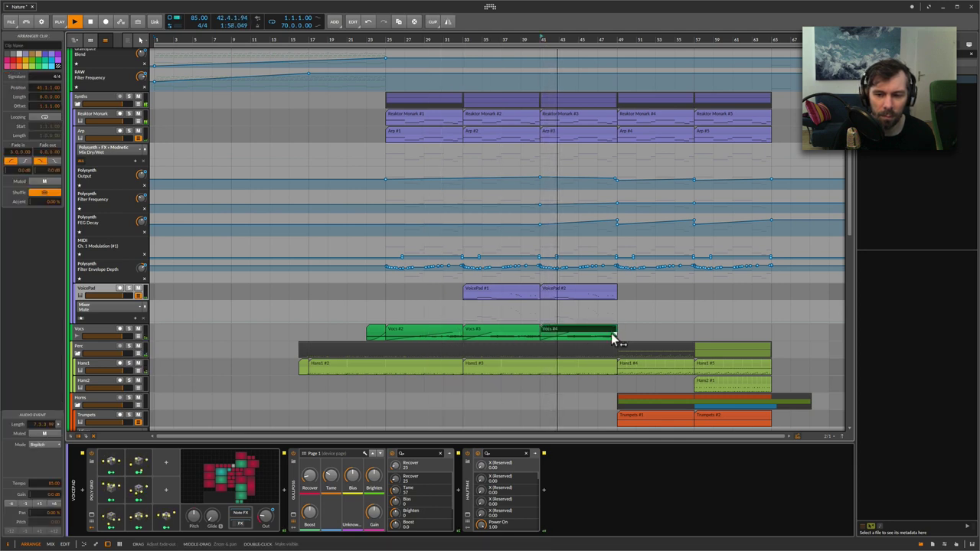
drag(614, 333, 559, 342)
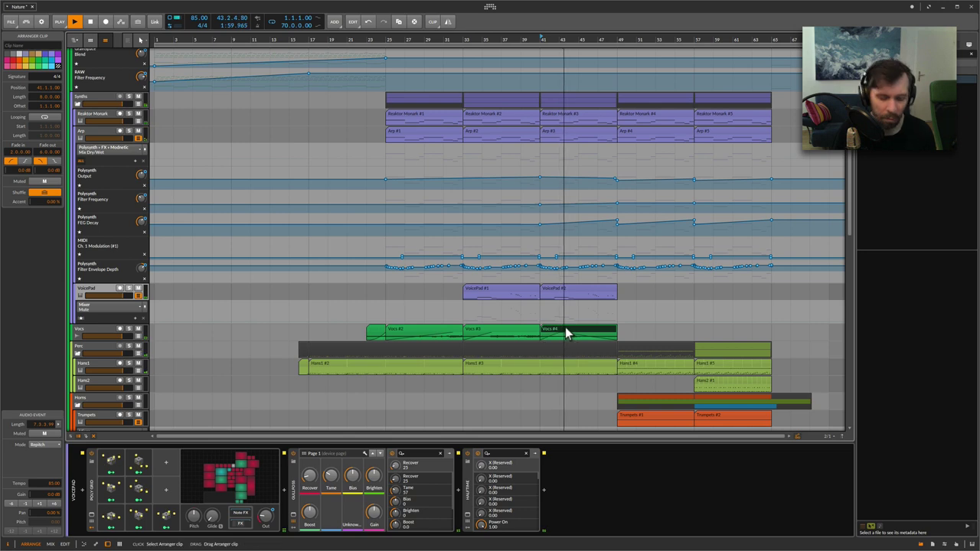
key(Delete)
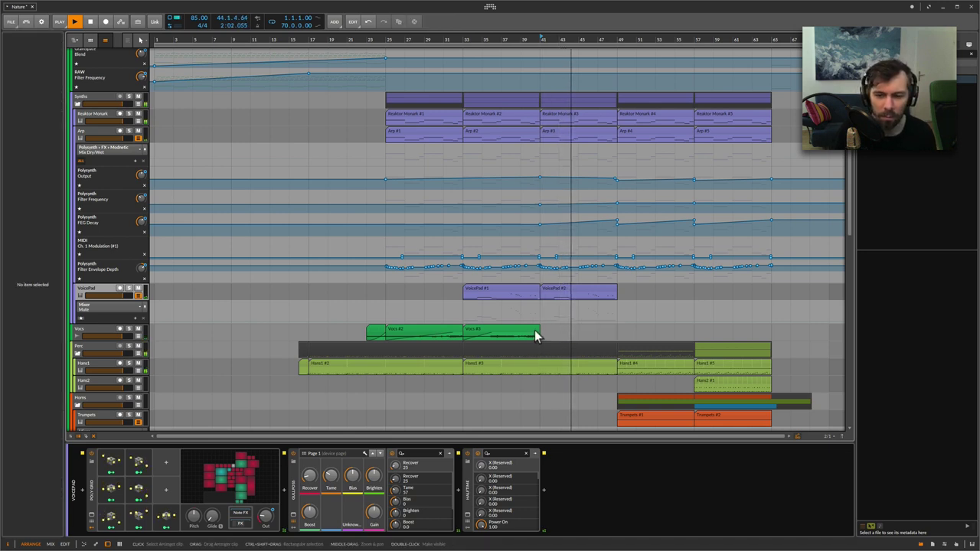
- Add a fade-out to the end of the Vocs #3 clip
click(535, 330)
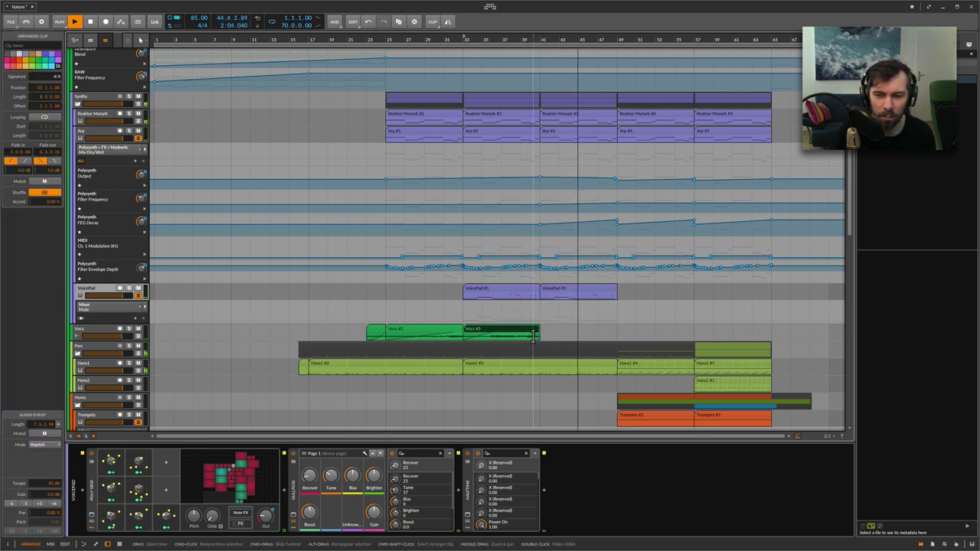
drag(532, 337, 483, 323)
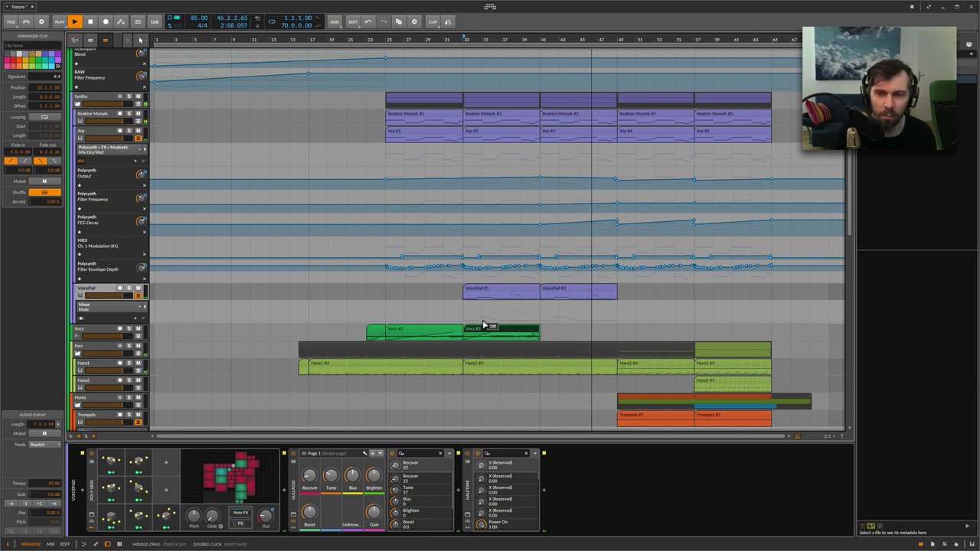
scroll(487, 319, up, 2)
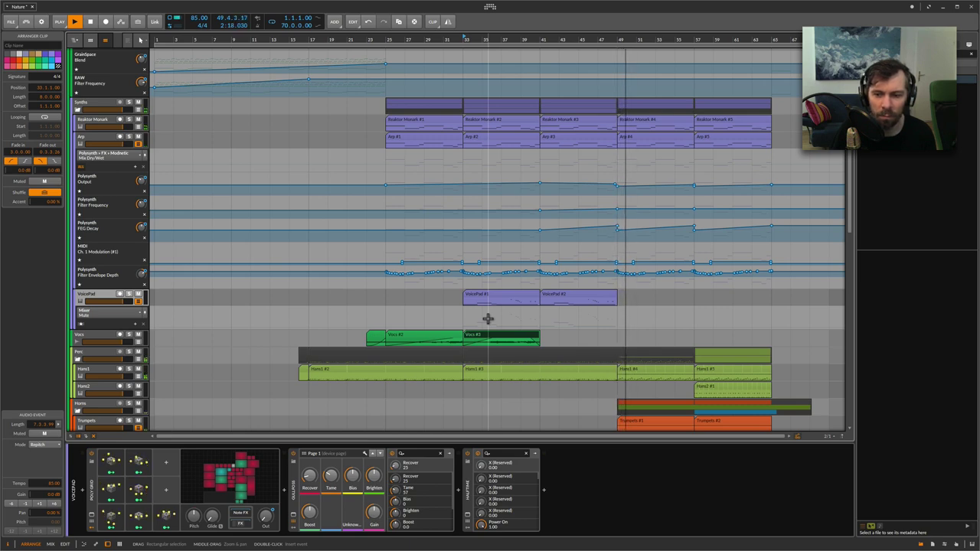
scroll(488, 318, down, 3)
scroll(489, 319, down, 5)
scroll(474, 319, down, 1)
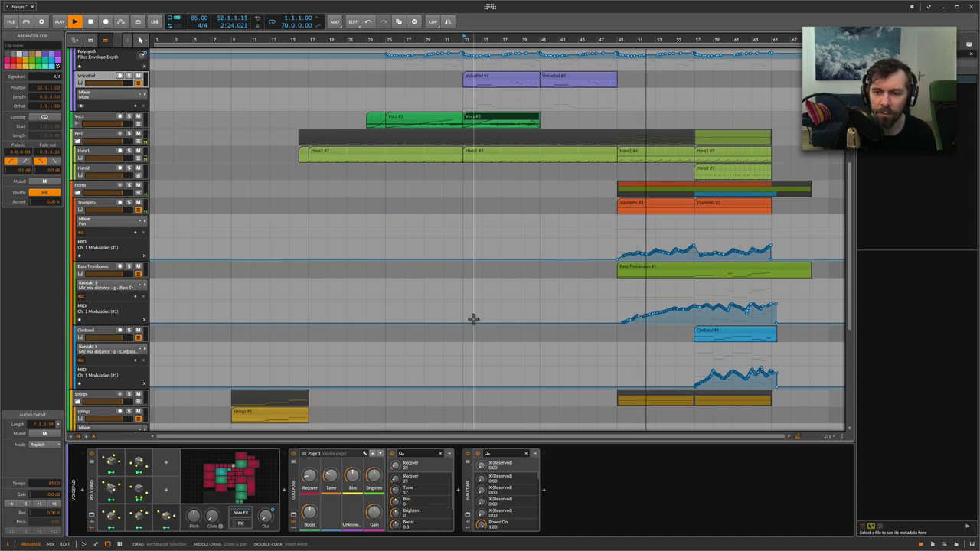
scroll(473, 320, down, 2)
scroll(473, 319, down, 1)
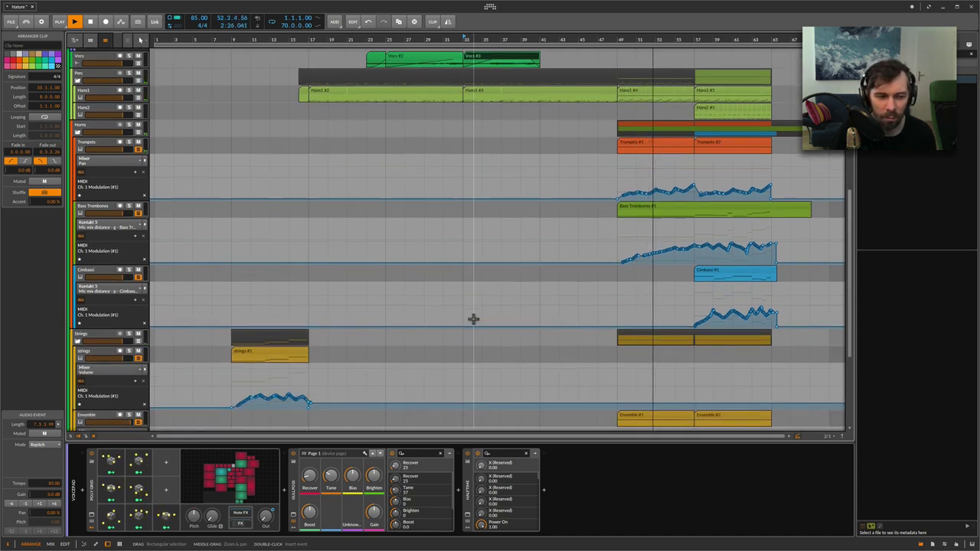
scroll(473, 320, down, 3)
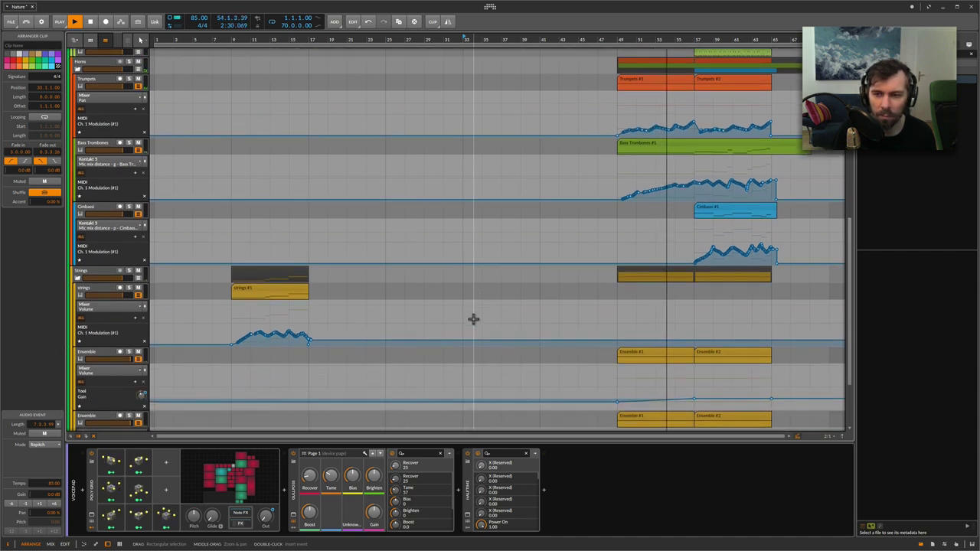
scroll(473, 319, up, 1)
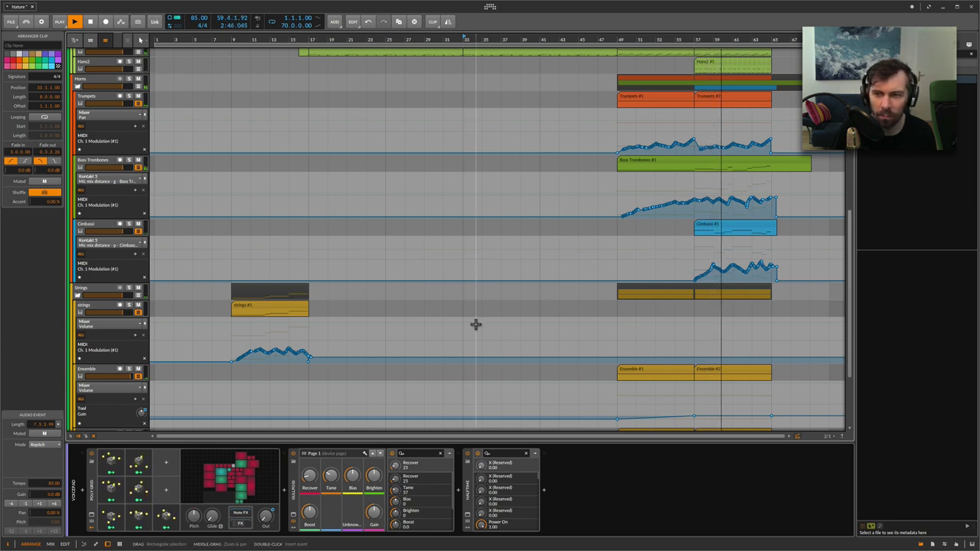
scroll(476, 325, up, 3)
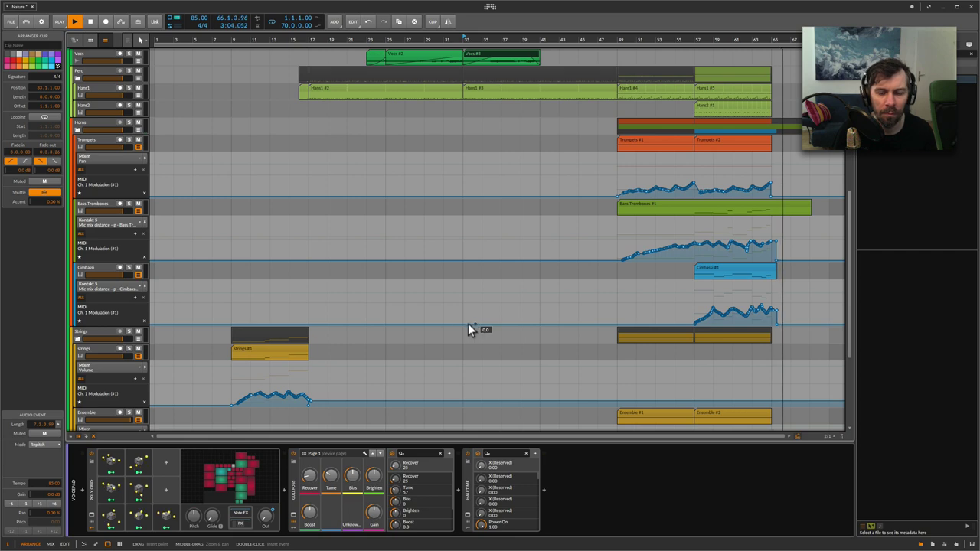
- Stop playback and scroll back to the top of the track list
click(90, 21)
scroll(427, 219, up, 3)
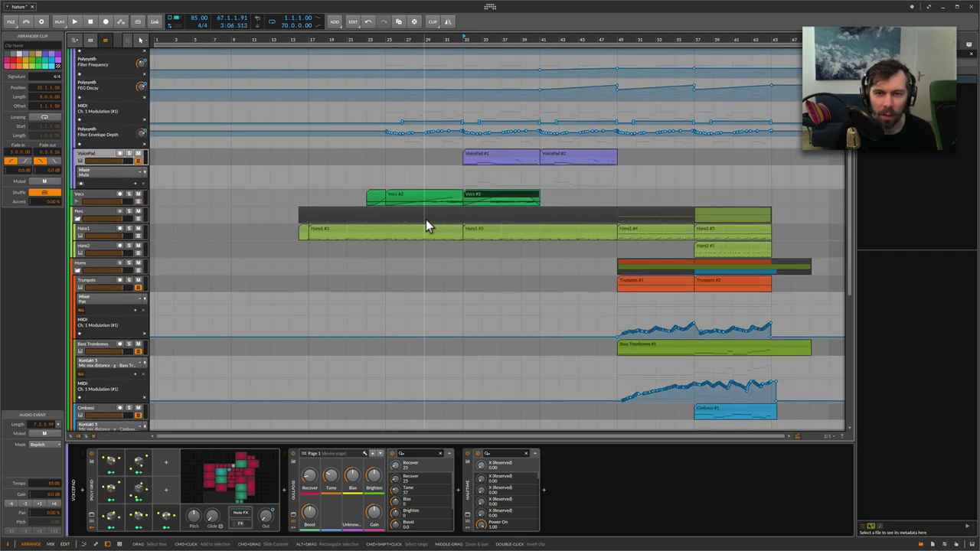
scroll(426, 219, up, 5)
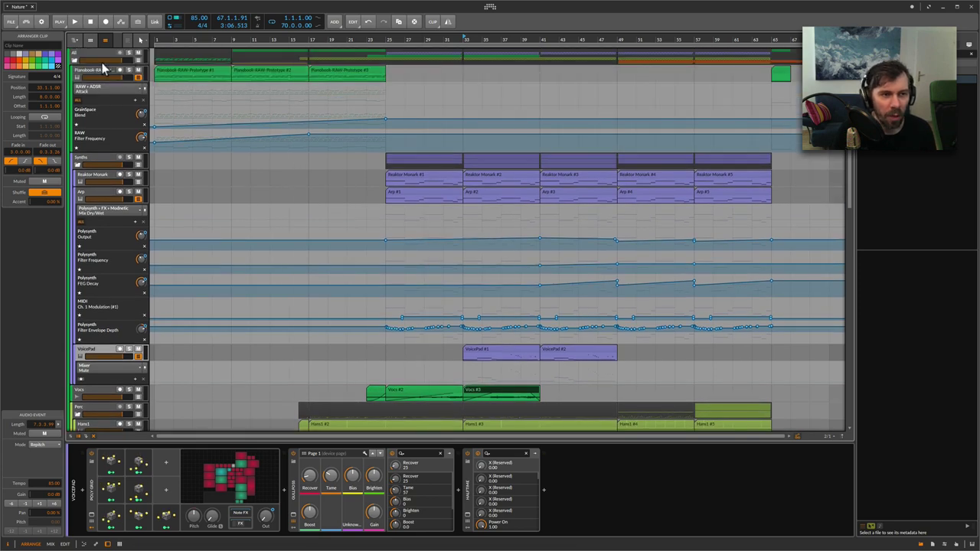
- Show the Pianobook-RAW-Prototype device chain and briefly inspect its ADSR modulator
click(98, 69)
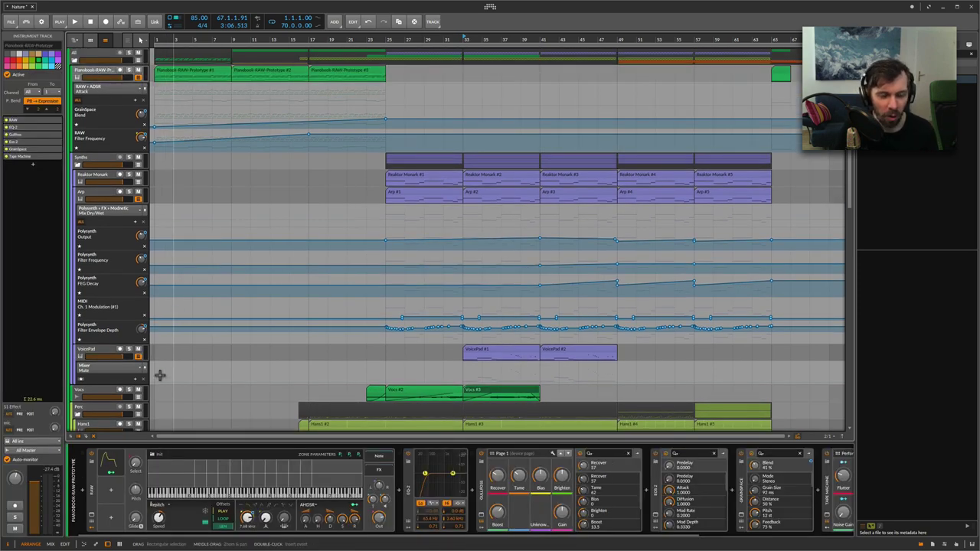
click(111, 461)
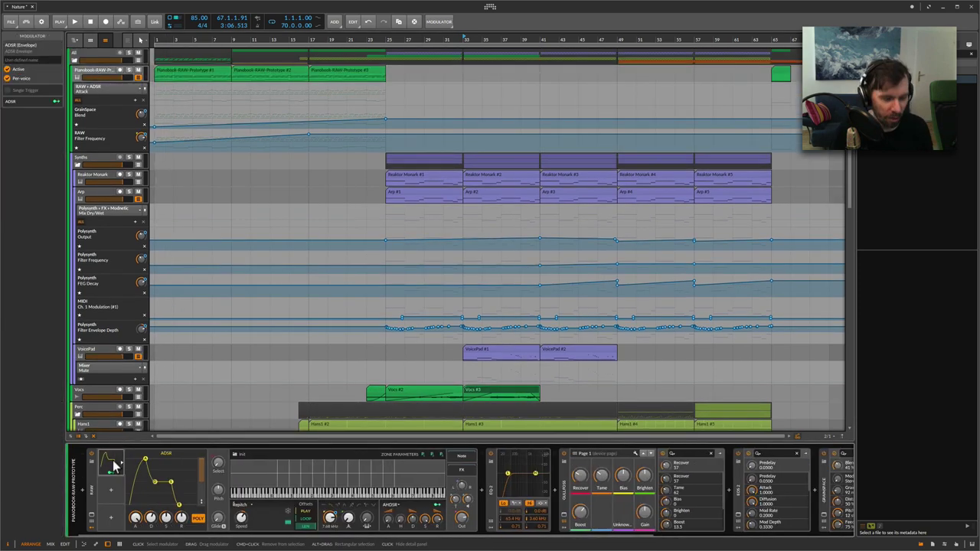
click(113, 460)
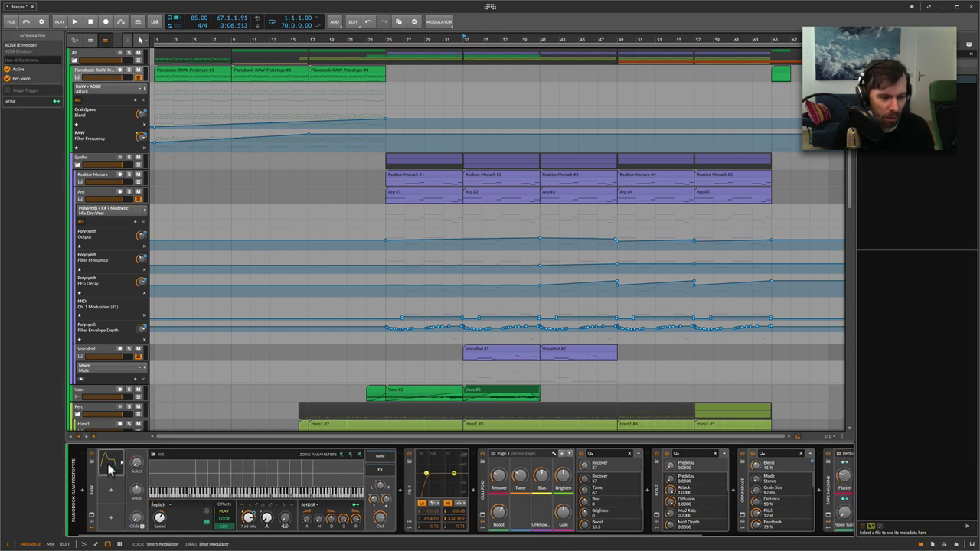
- Switch to Firefox and open the pianobook.co.uk website from the bitwig-pianobook repository
key(super+Tab)
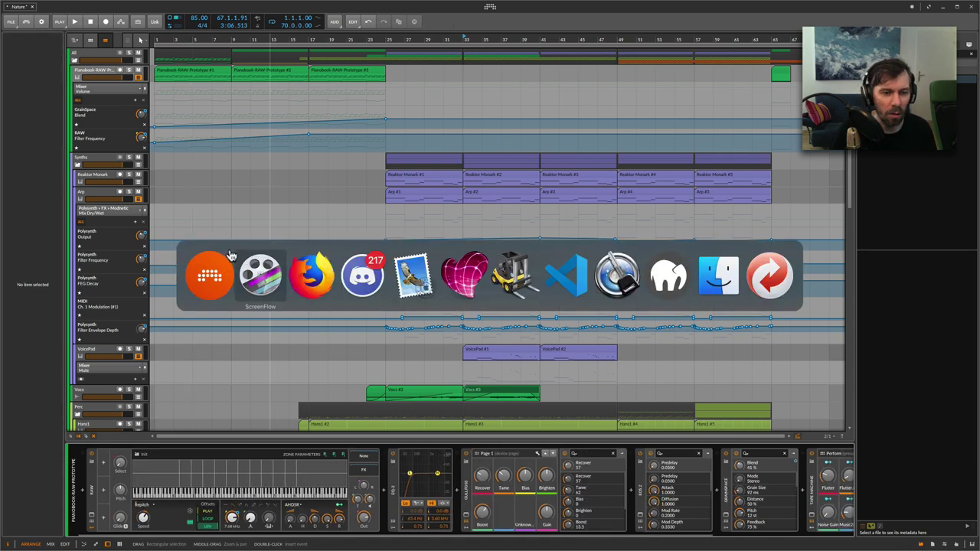
click(398, 29)
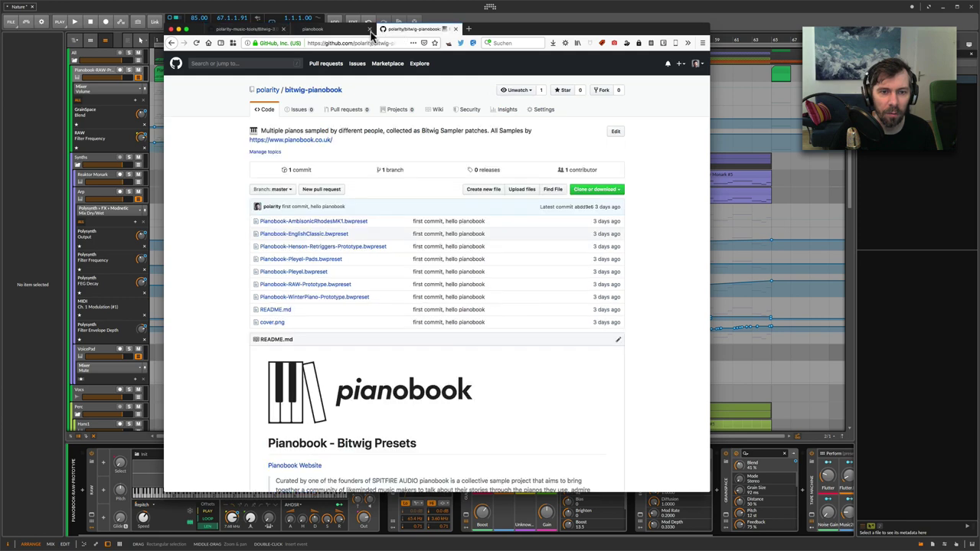
click(330, 29)
- Browse Pianobook's free piano libraries, then close the page to return to Bitwig
scroll(368, 147, down, 10)
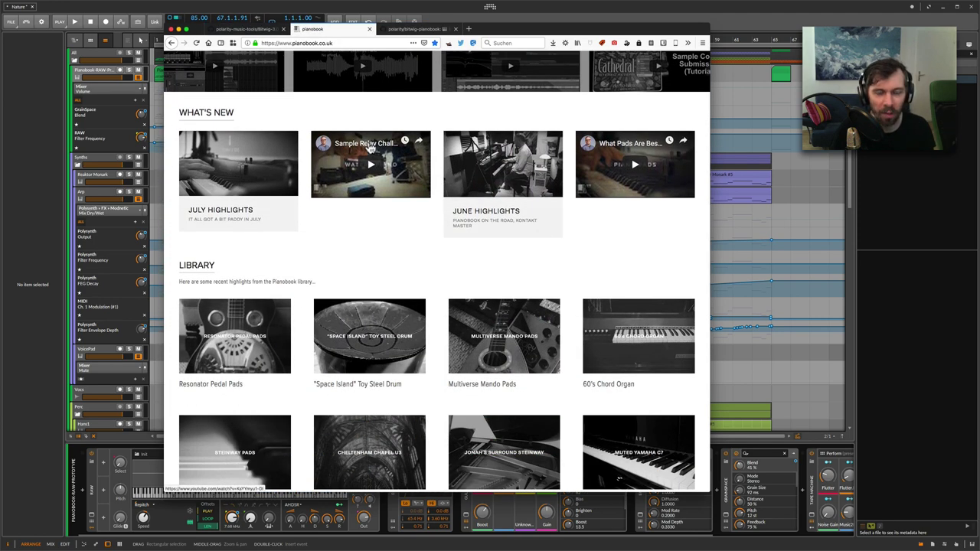
scroll(368, 147, up, 10)
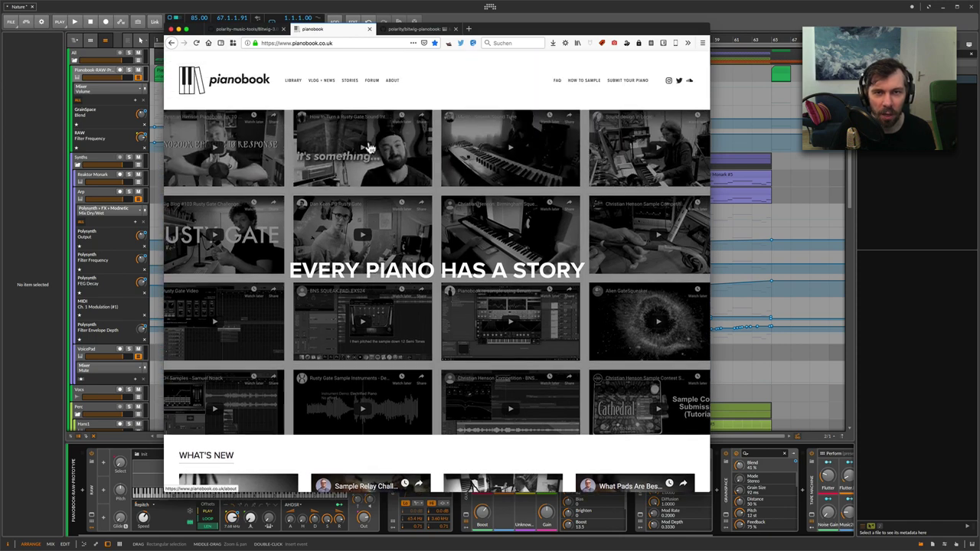
scroll(369, 147, down, 15)
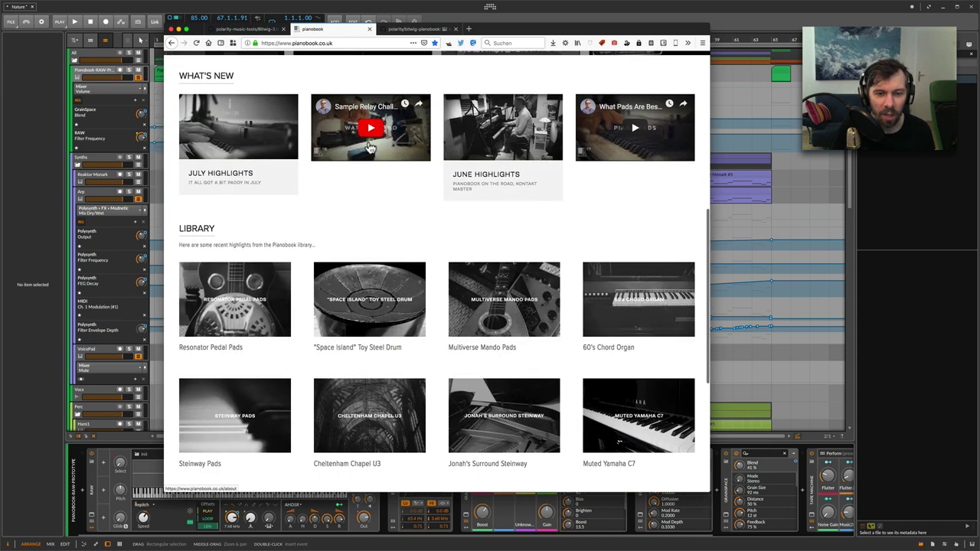
scroll(388, 205, down, 3)
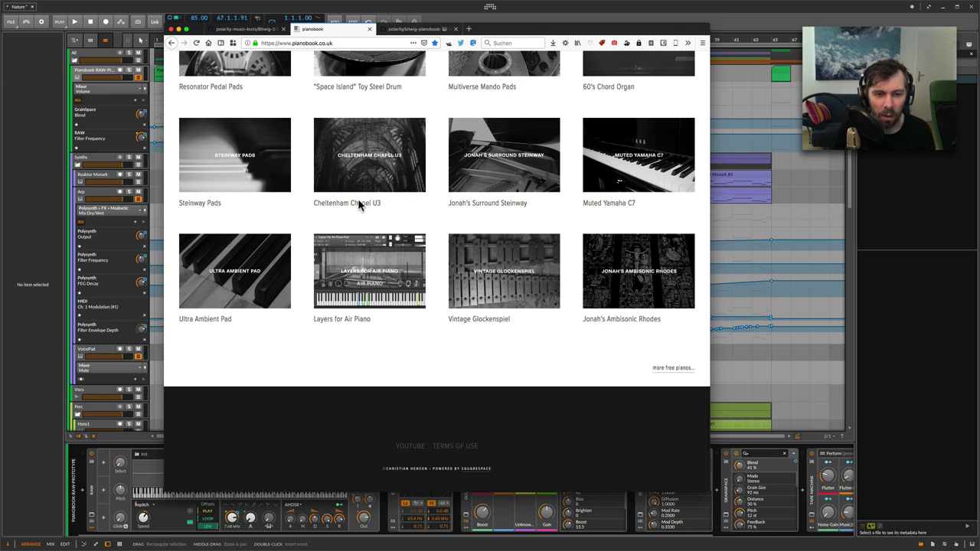
click(32, 213)
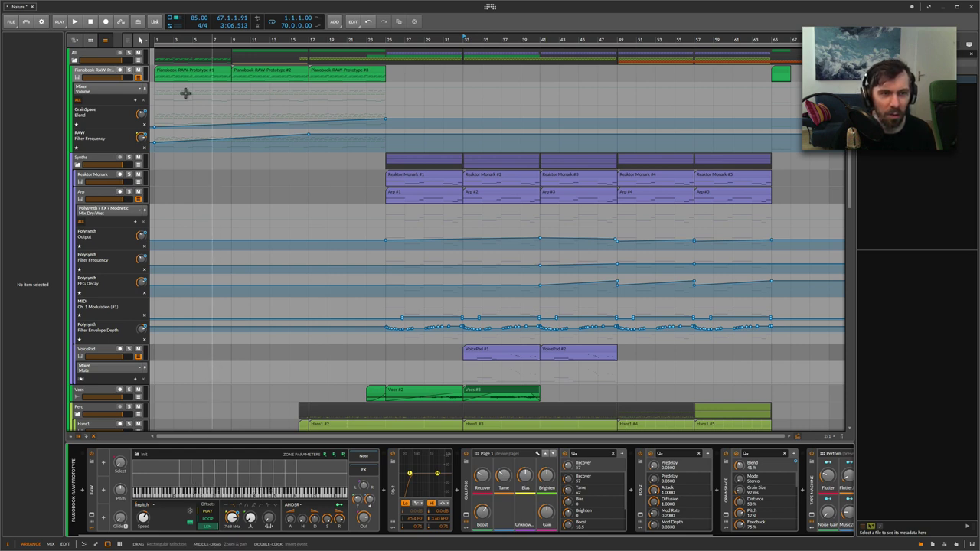
- Return the playhead to the song start and preview the Gullfoss and EOS 2 plugin windows
key(Home)
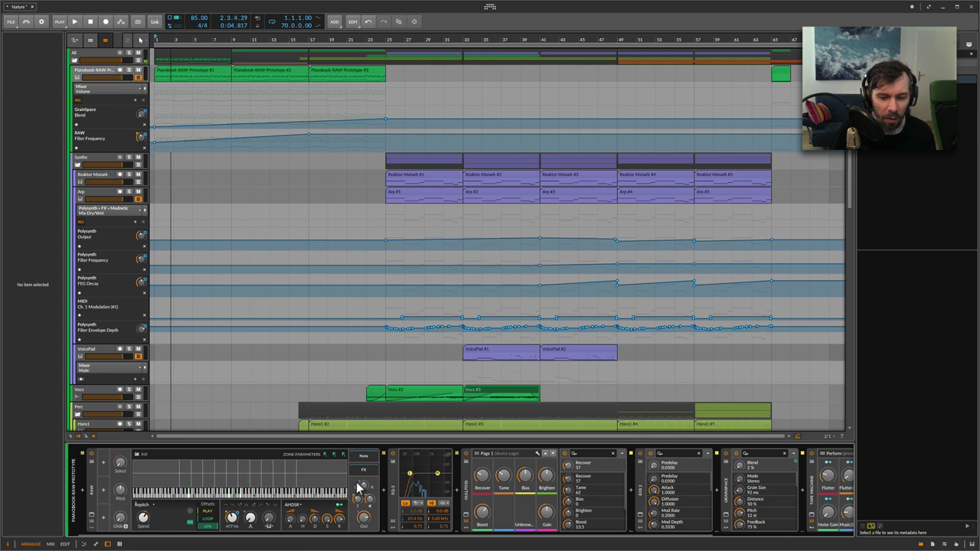
drag(392, 536, 464, 540)
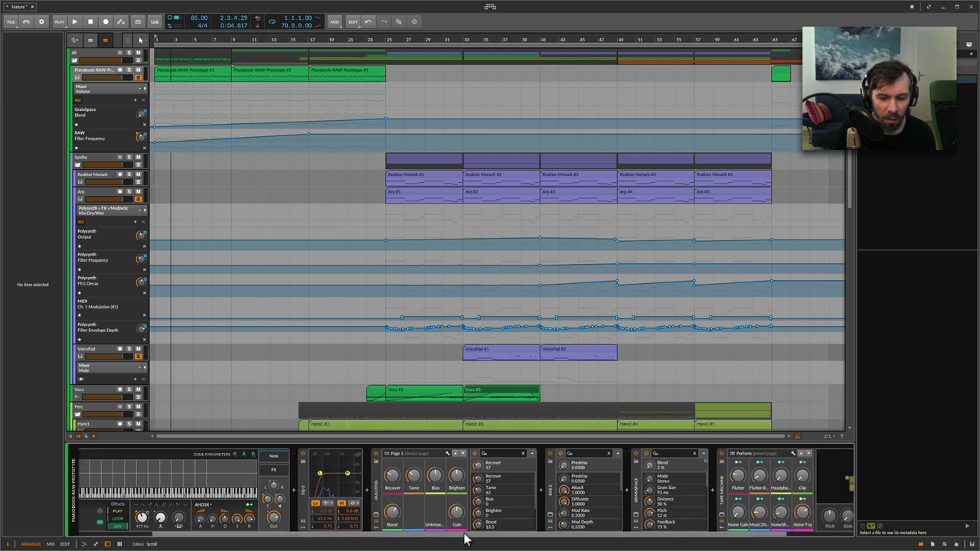
click(379, 516)
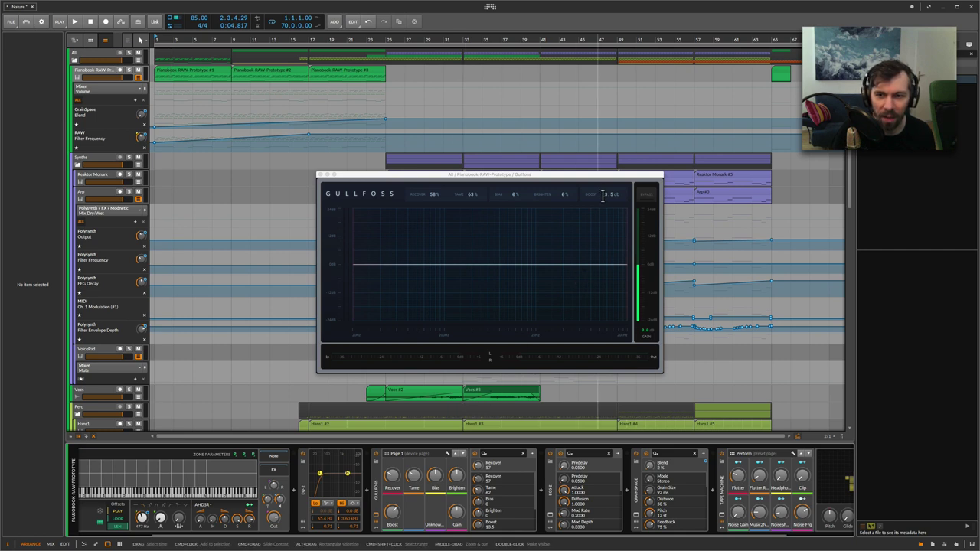
click(323, 176)
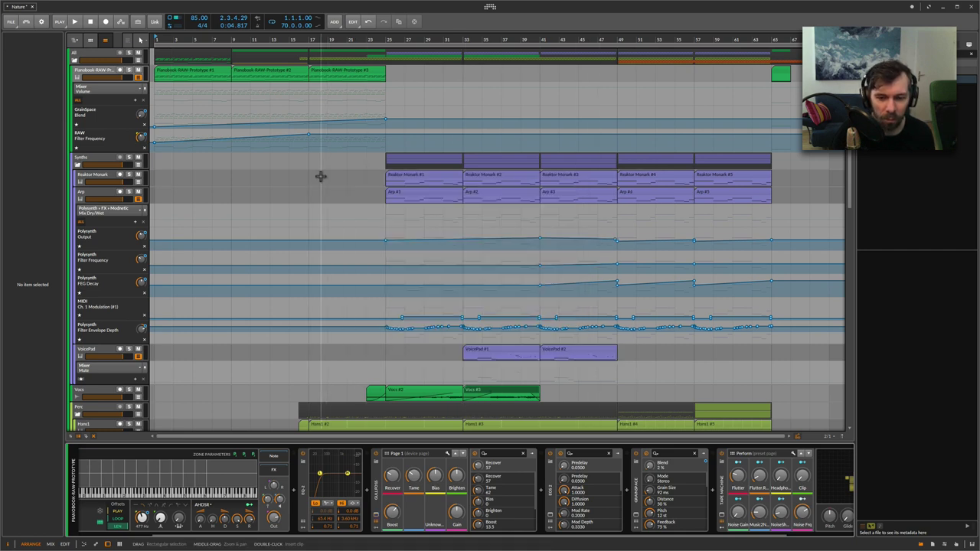
click(551, 516)
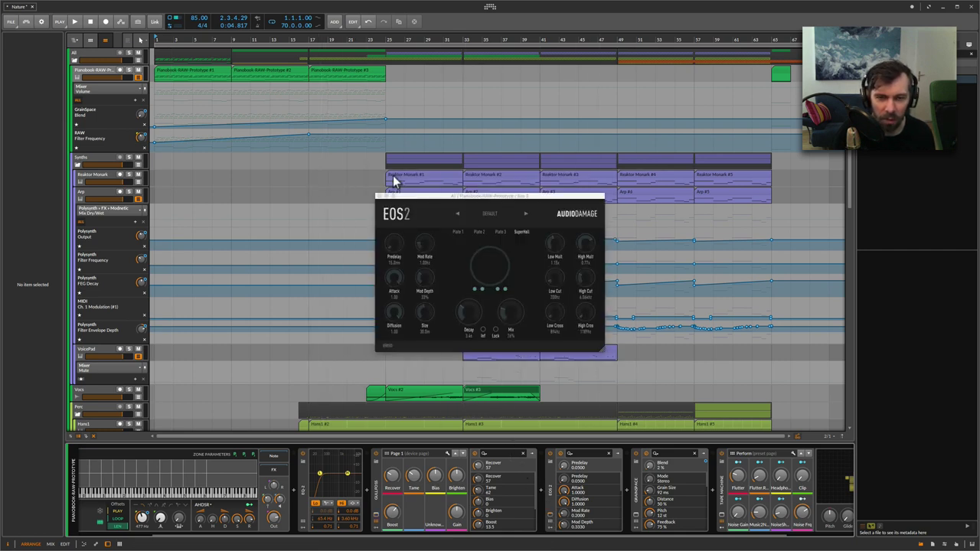
click(379, 197)
- Play from bar 5 while adjusting GrainSpace Blend, then close GrainSpace and stop
drag(573, 541, 650, 536)
click(566, 514)
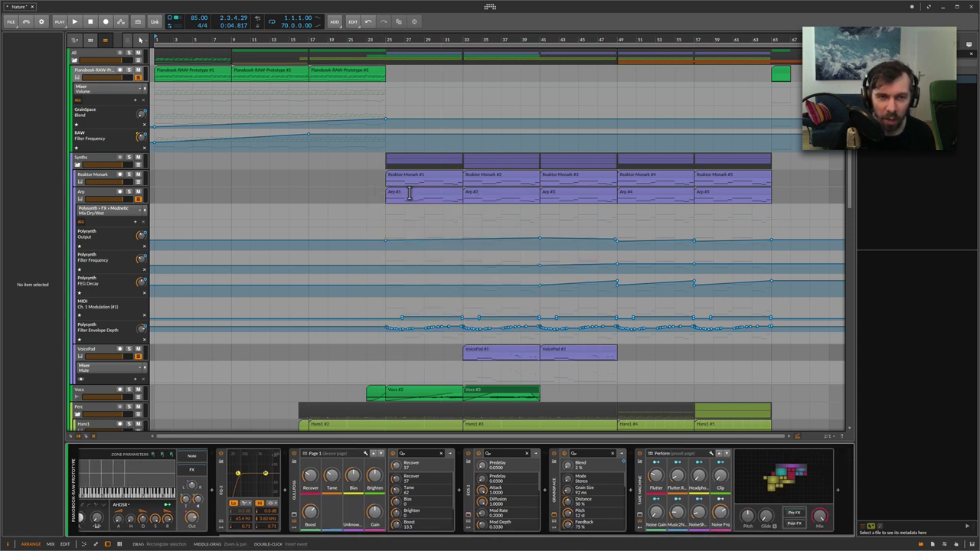
drag(213, 38, 194, 38)
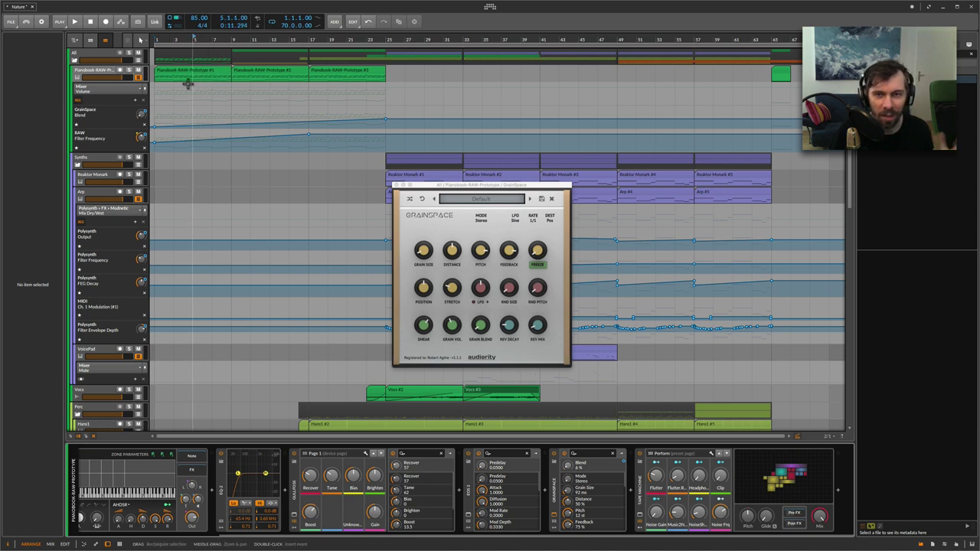
key(space)
click(480, 325)
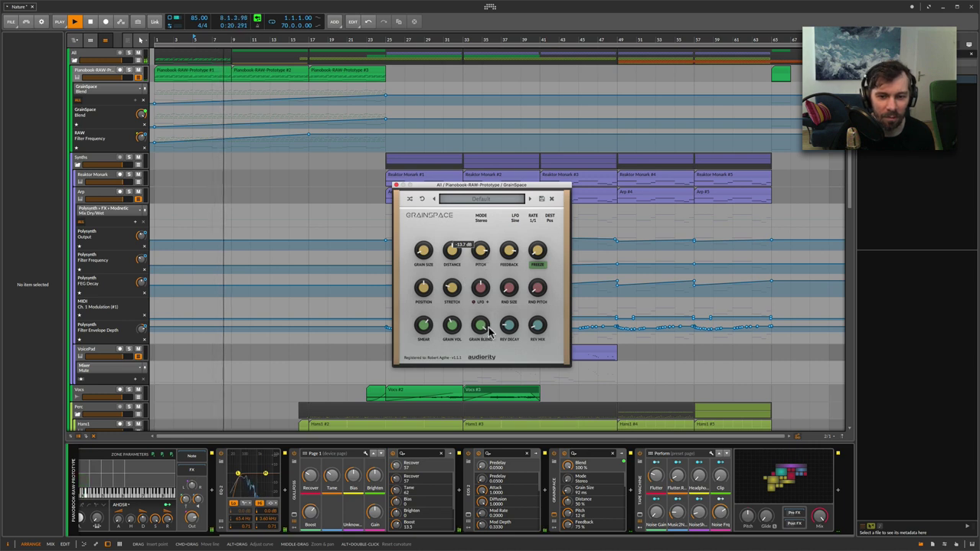
click(395, 185)
key(space)
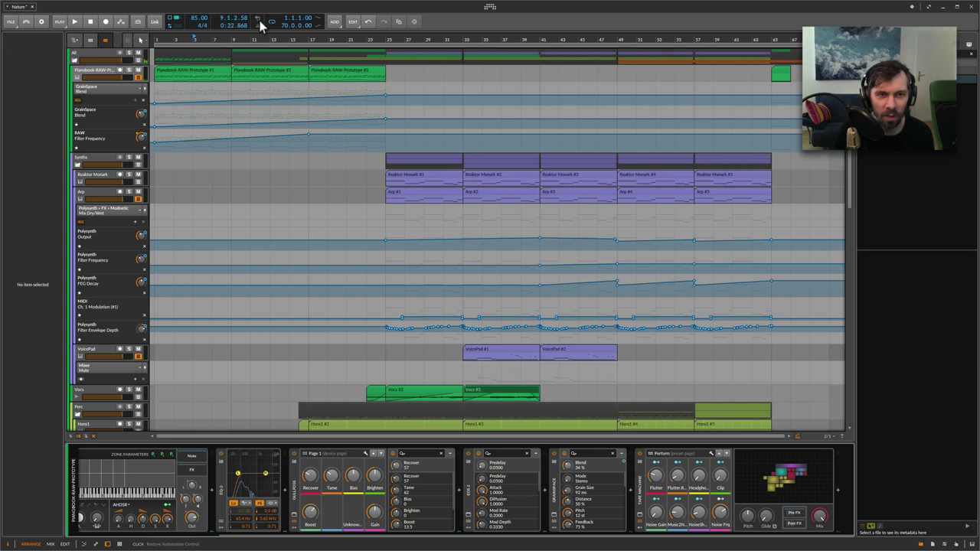
- View the Tape Machine device's Grid patch, then return to the arrangement
click(642, 512)
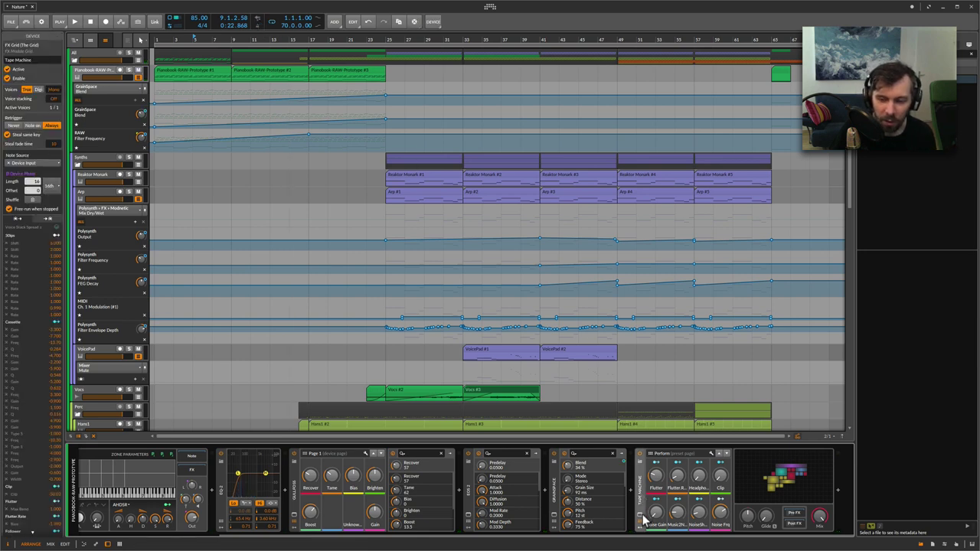
double_click(644, 515)
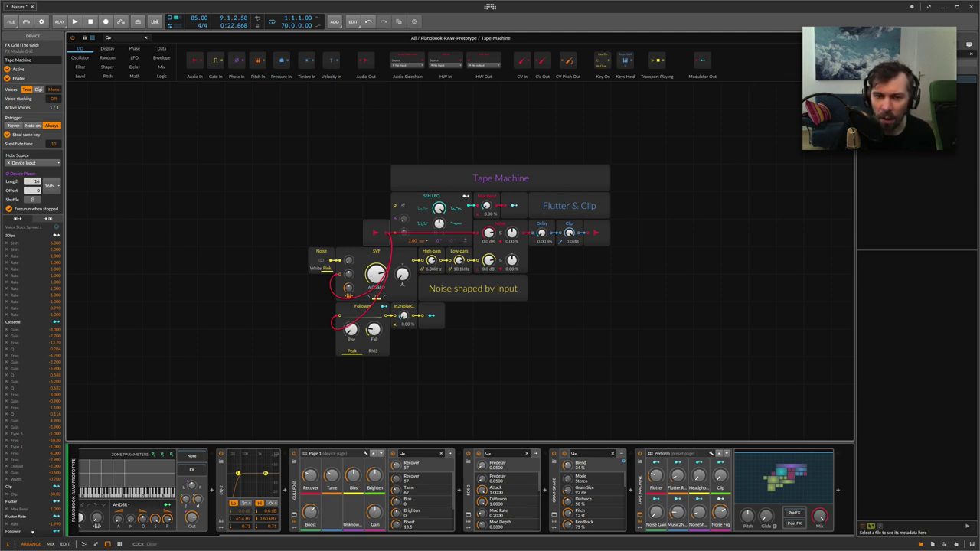
key(Escape)
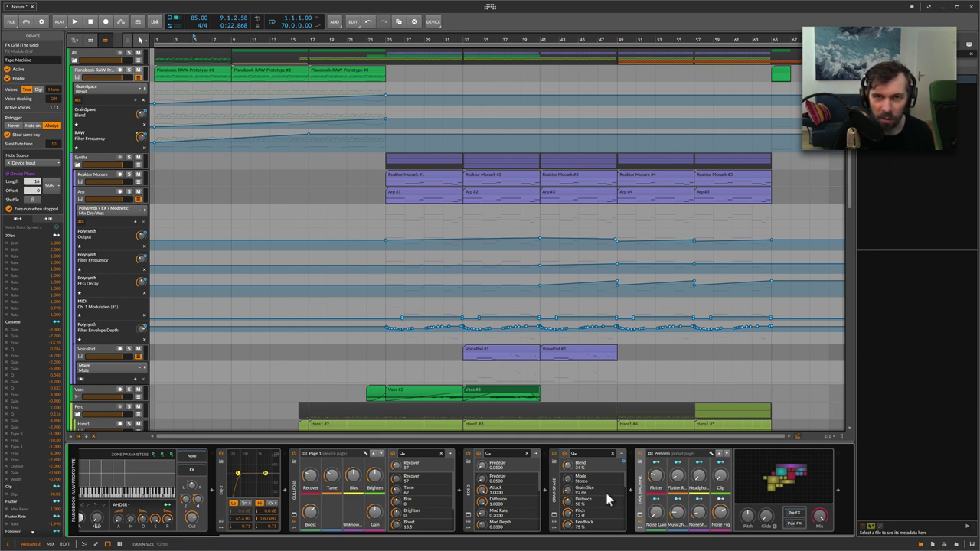
- Scroll along the RAW, ADSR, Gullfoss, EOS 2, GrainSpace and Tape Machine device chain
scroll(490, 532, up, 3)
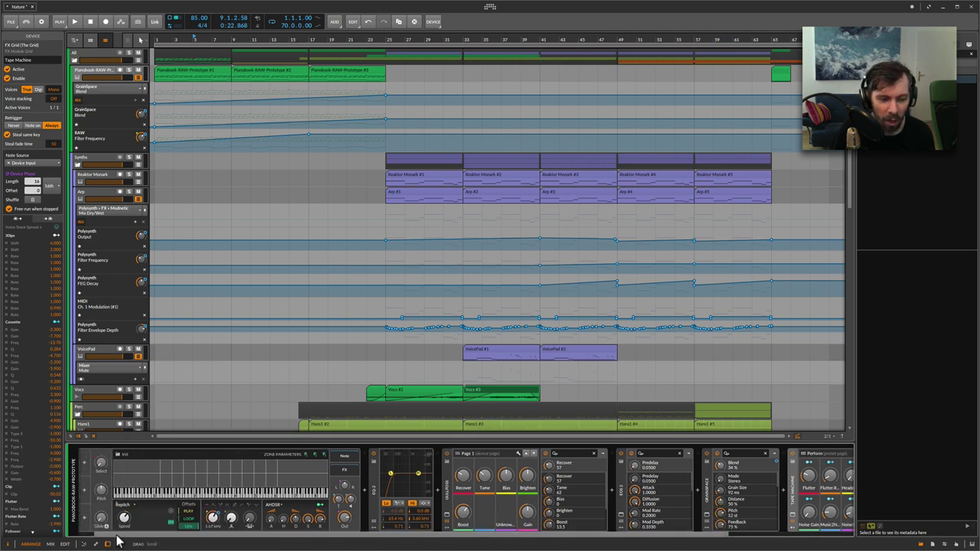
drag(120, 534, 229, 538)
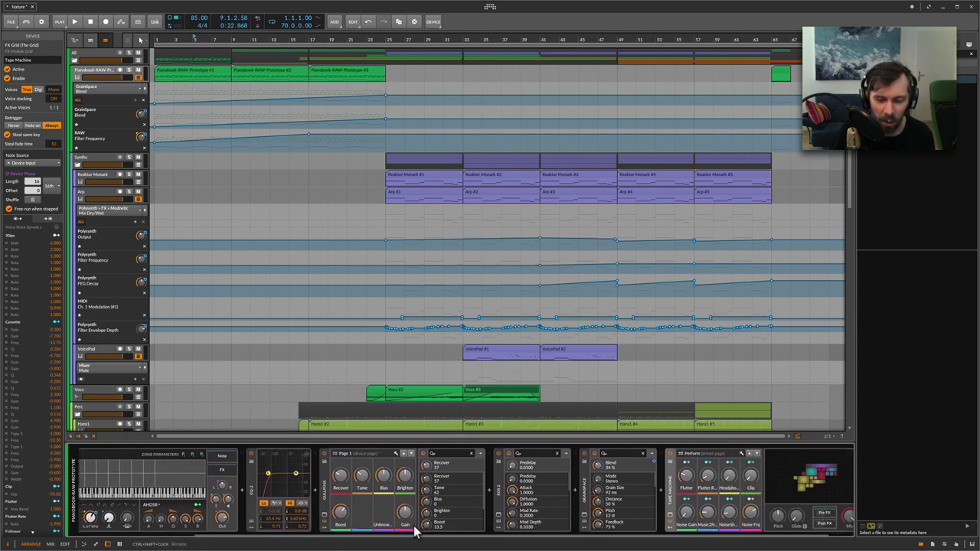
scroll(438, 541, down, 1)
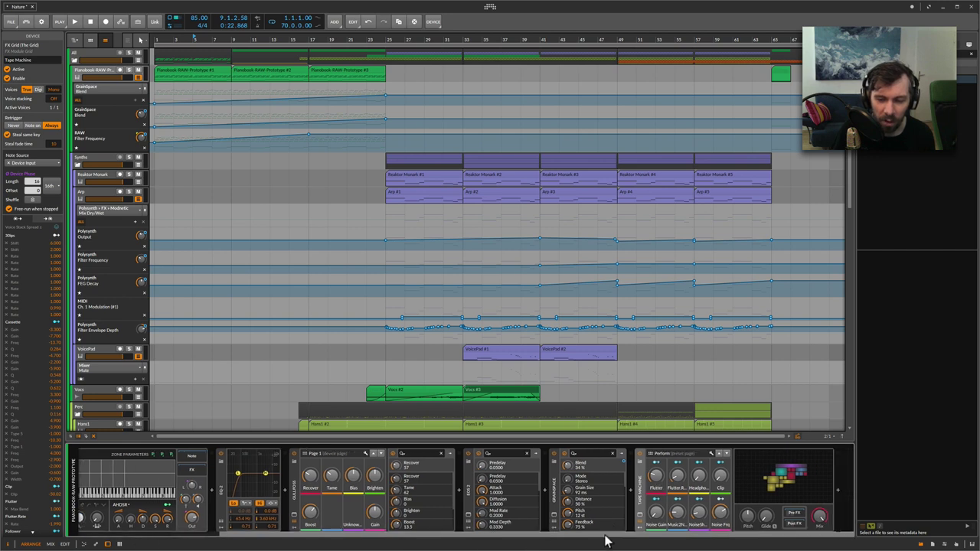
drag(607, 539, 372, 536)
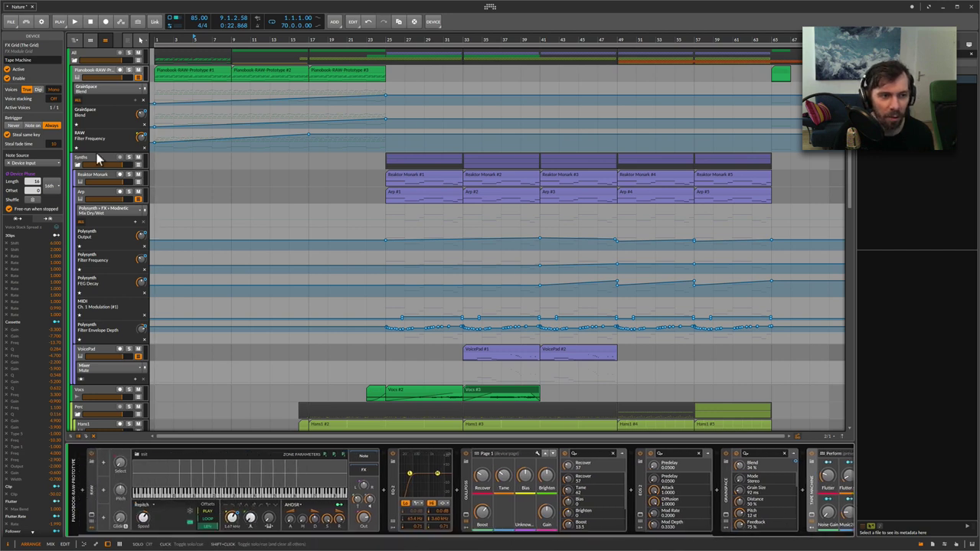
- Select the Reaktor Monark track in the Synths group and set the playhead to bar 25
click(99, 162)
click(98, 176)
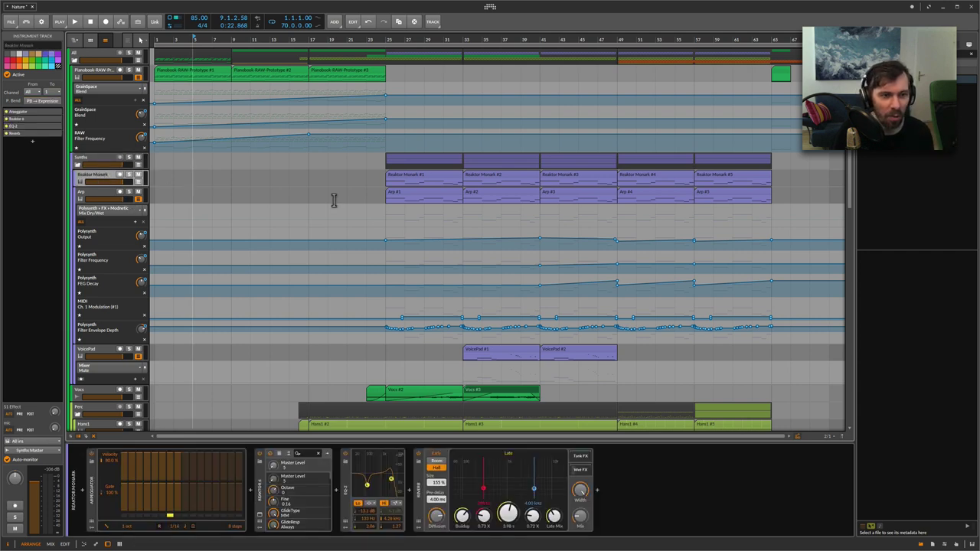
click(389, 40)
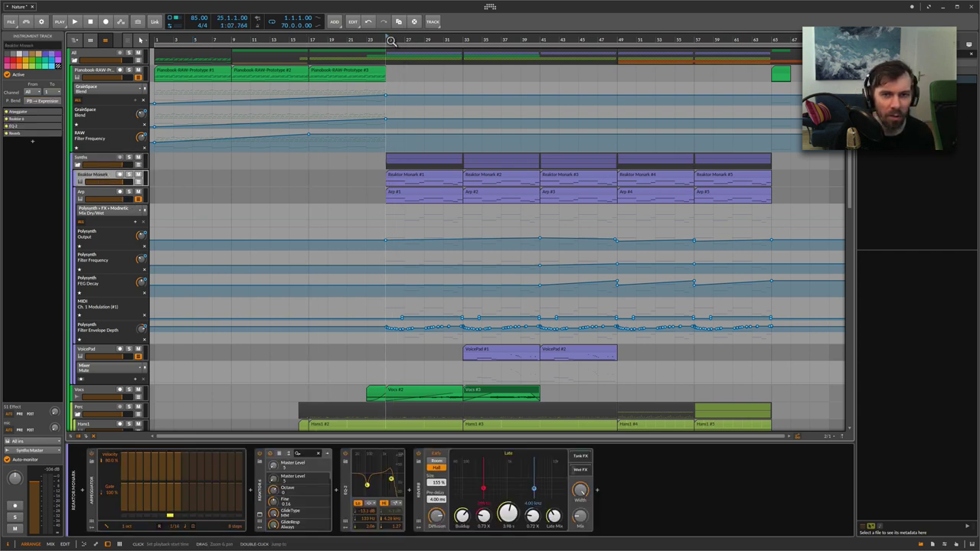
- Open the Reaktor Monark plugin window and position it on screen
click(263, 519)
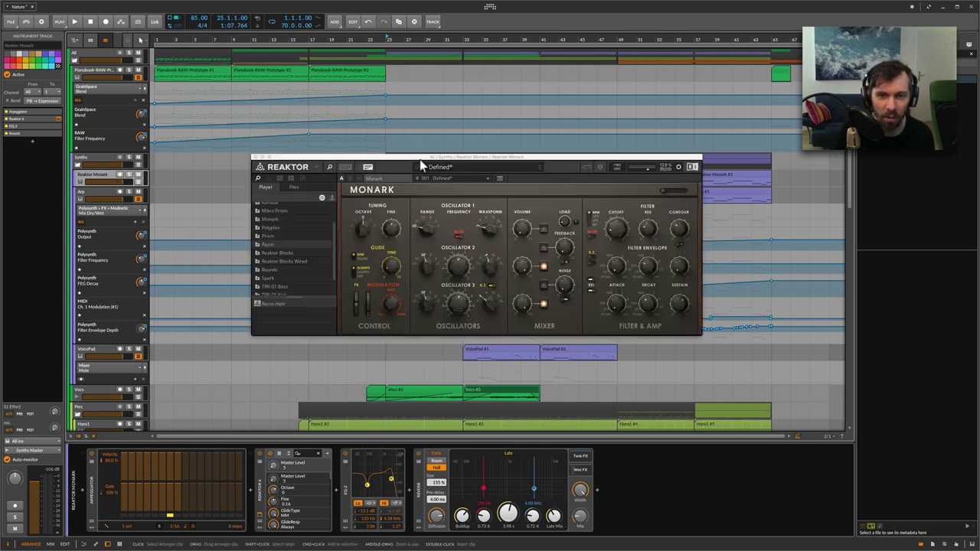
drag(422, 160, 446, 148)
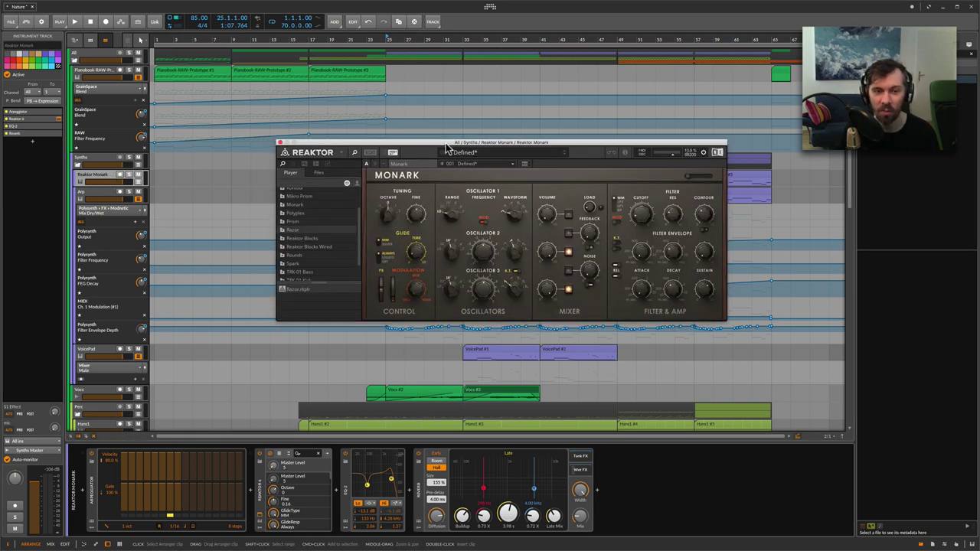
drag(445, 144, 439, 144)
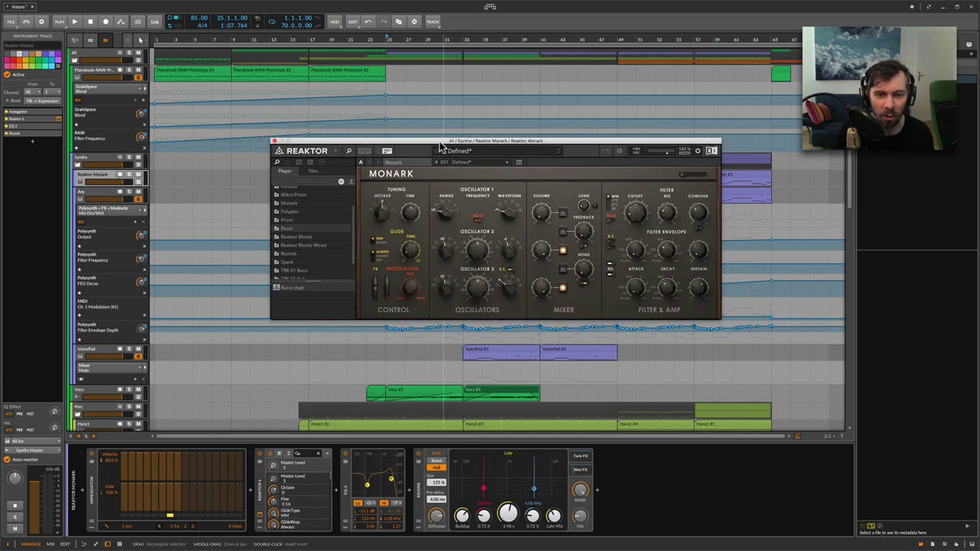
click(275, 143)
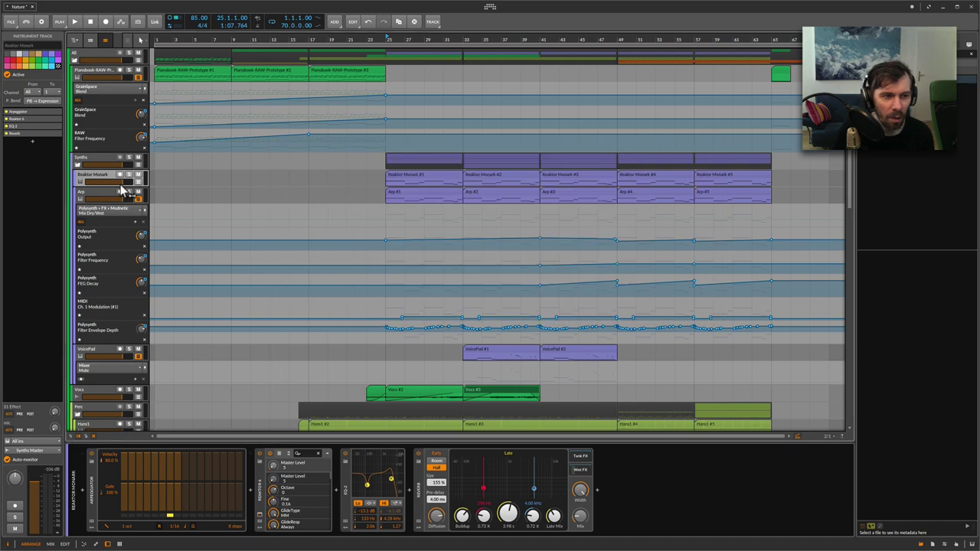
click(116, 190)
click(433, 488)
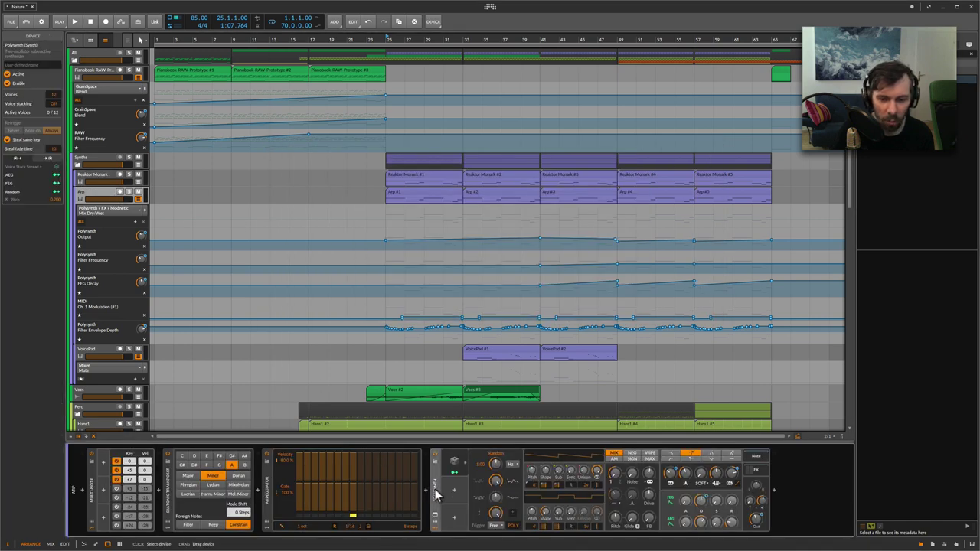
click(758, 470)
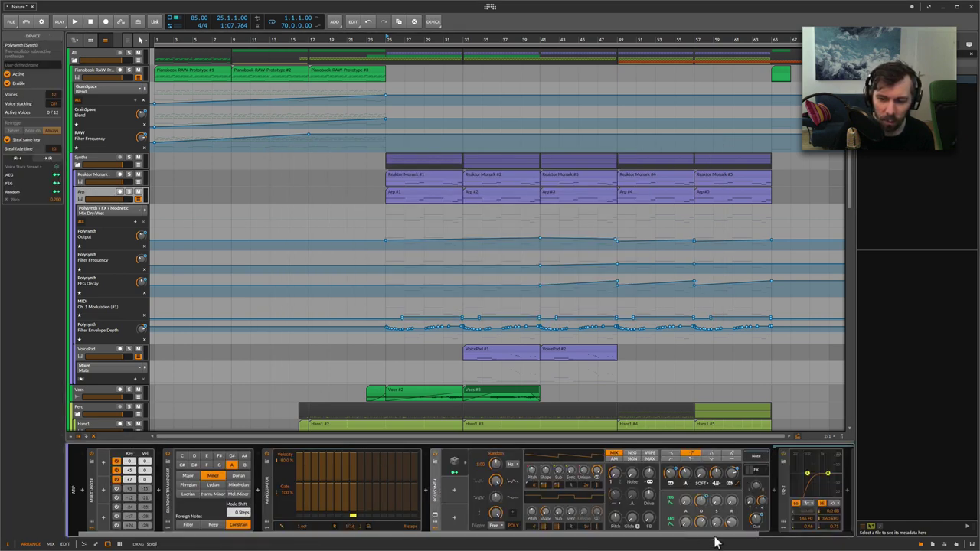
click(757, 520)
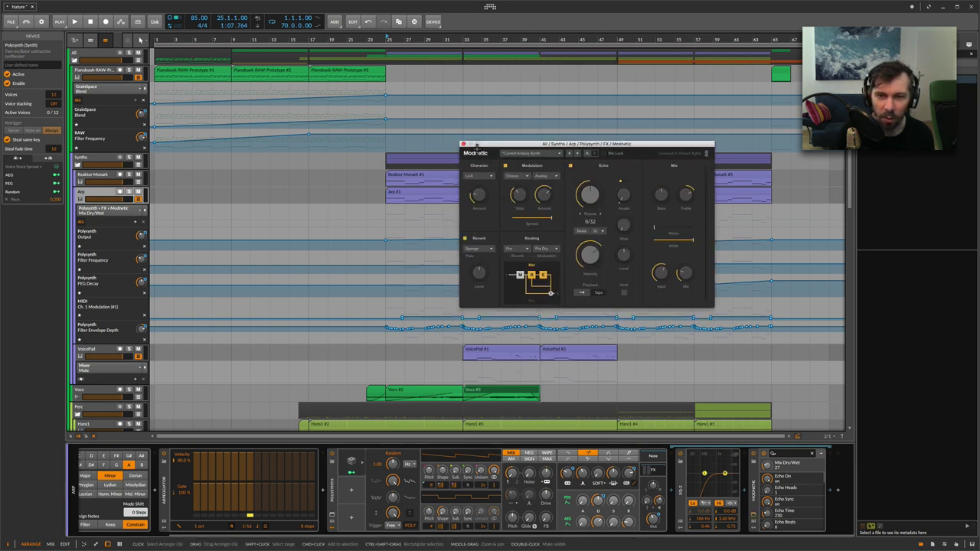
drag(461, 151, 471, 144)
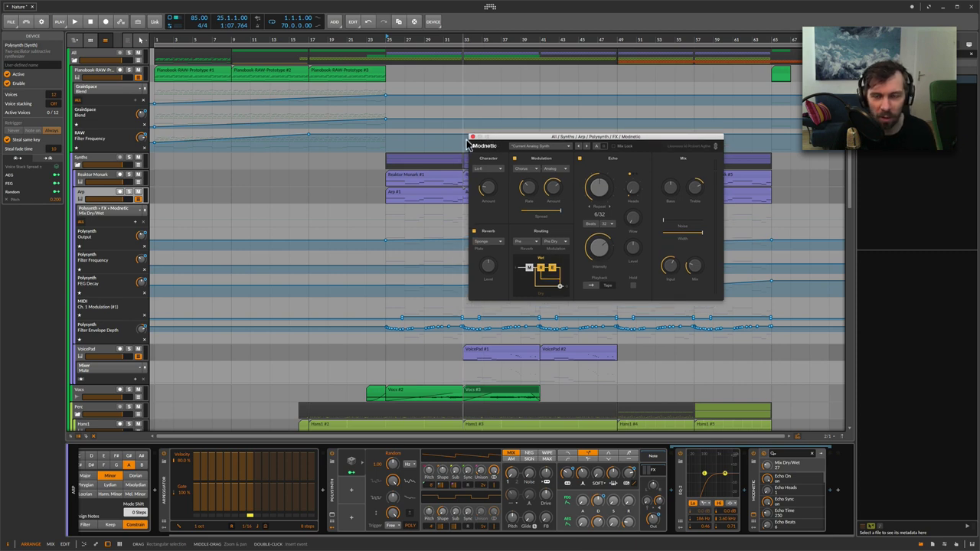
click(472, 137)
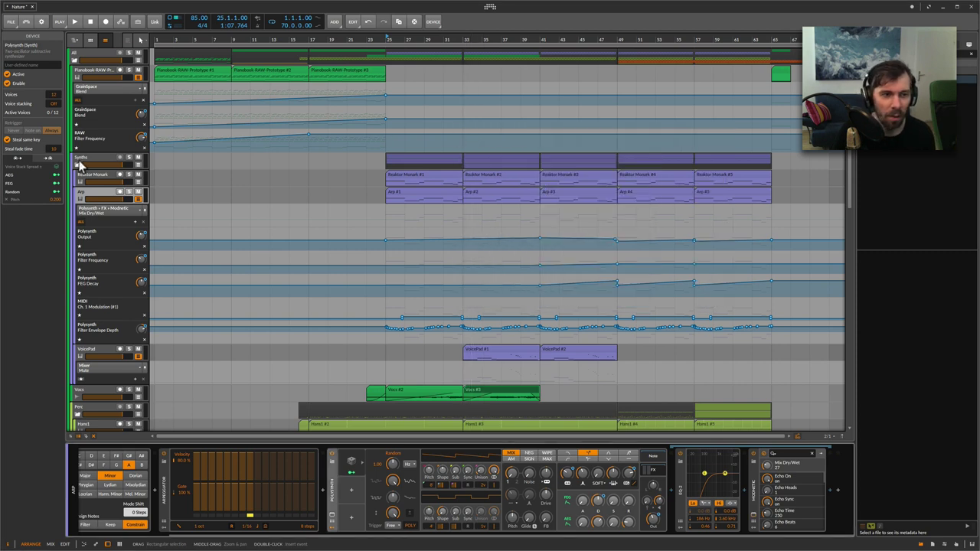
click(85, 178)
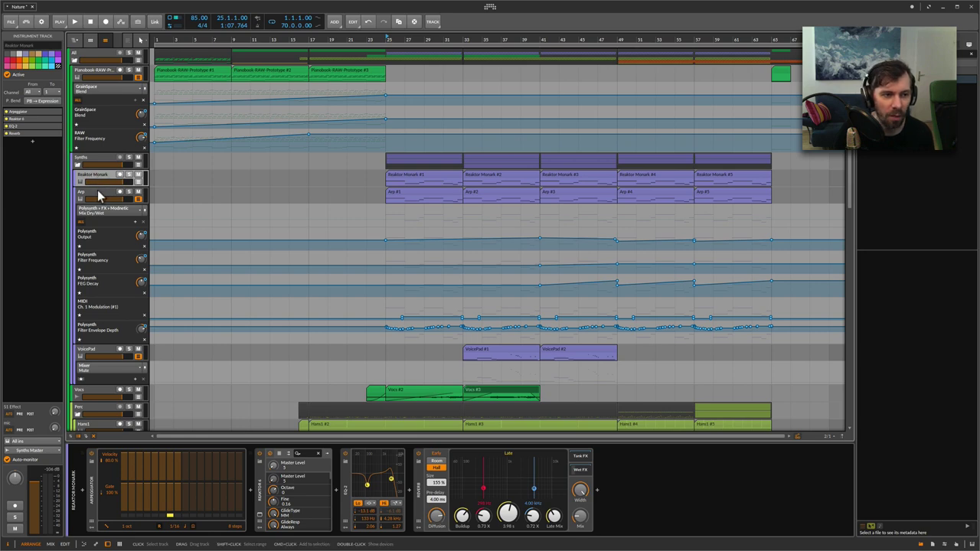
- Show the VoicePad track's Poly Grid chain and move the playhead to bar 33, then back to bar 17
click(99, 197)
scroll(102, 197, down, 2)
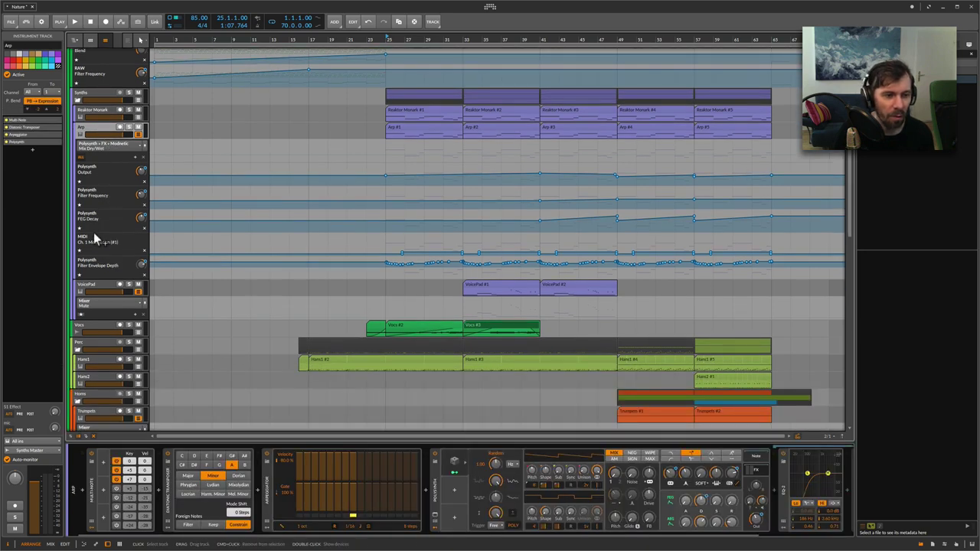
scroll(95, 241, down, 1)
click(98, 256)
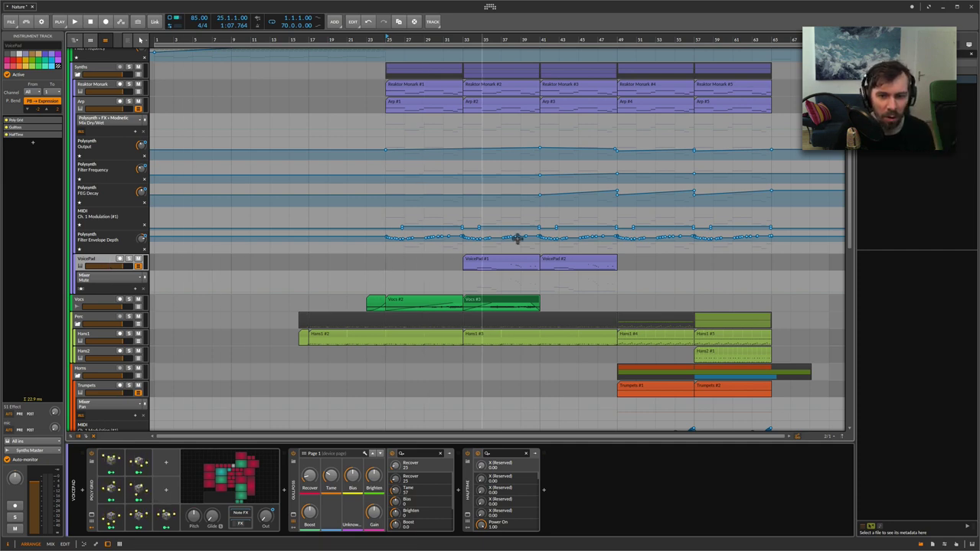
click(467, 40)
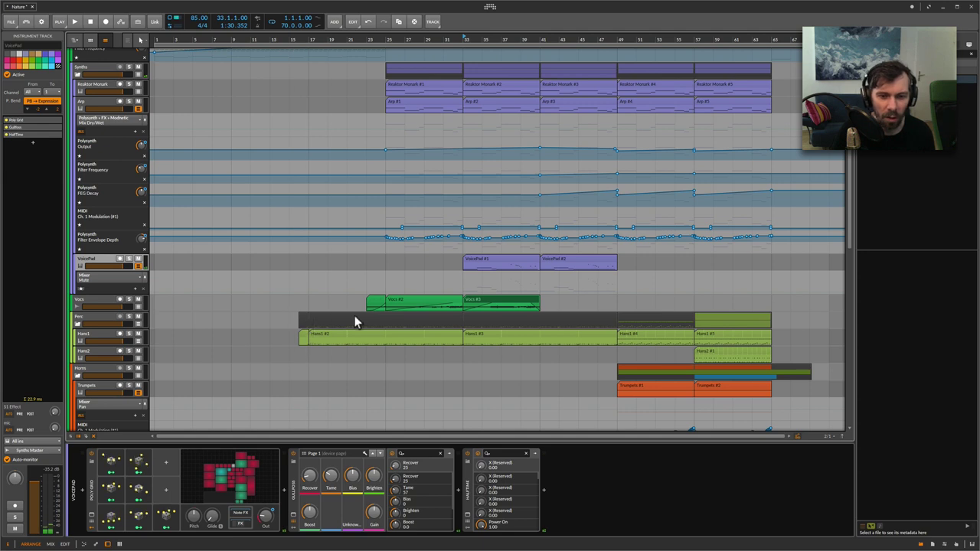
click(321, 40)
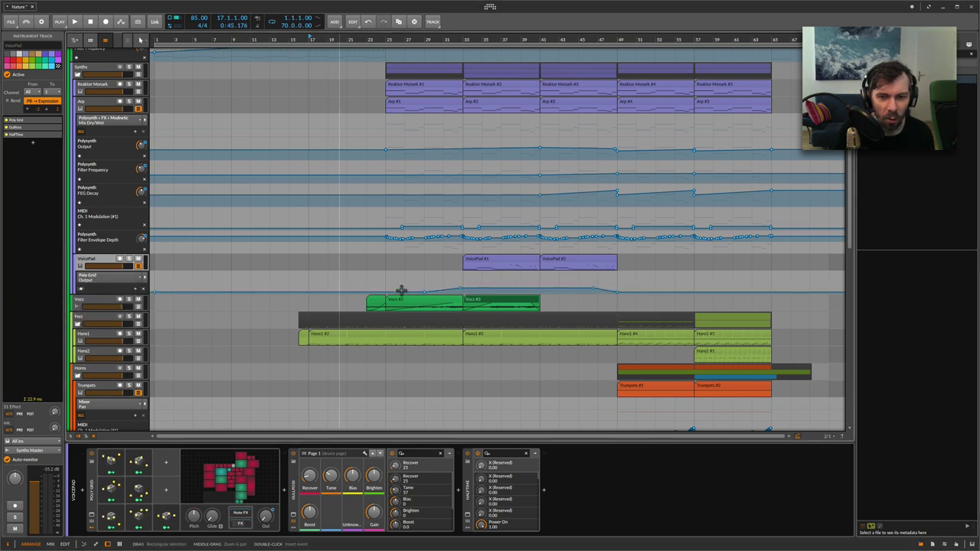
click(257, 466)
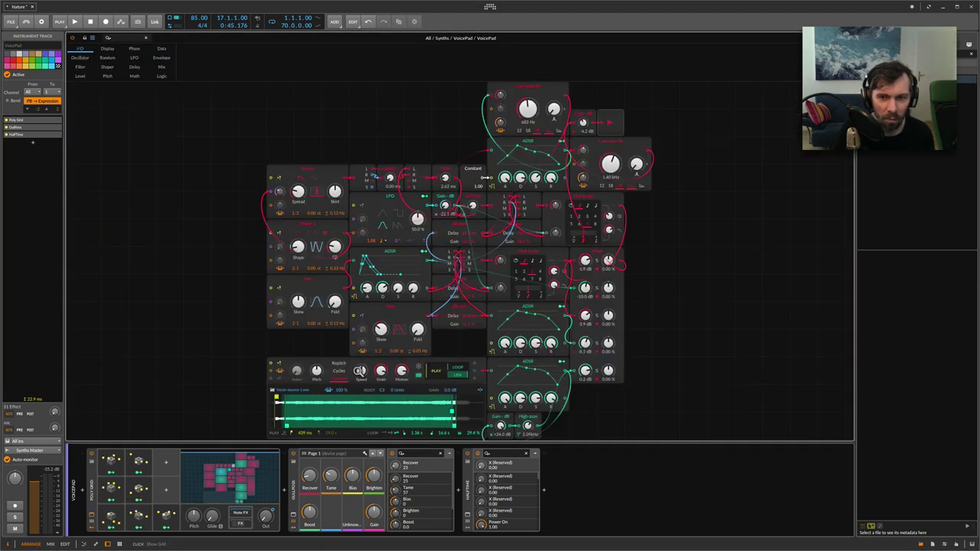
scroll(431, 143, down, 1)
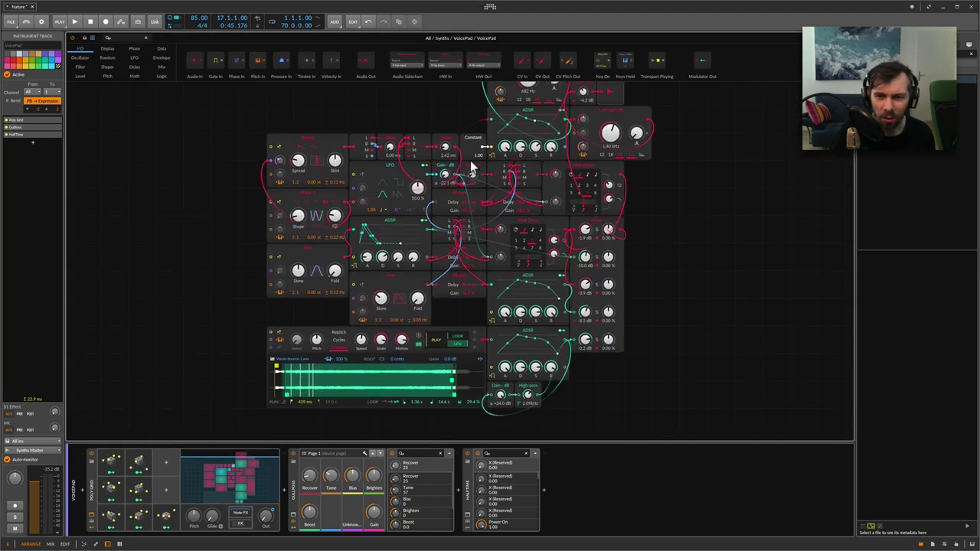
scroll(438, 122, up, 1)
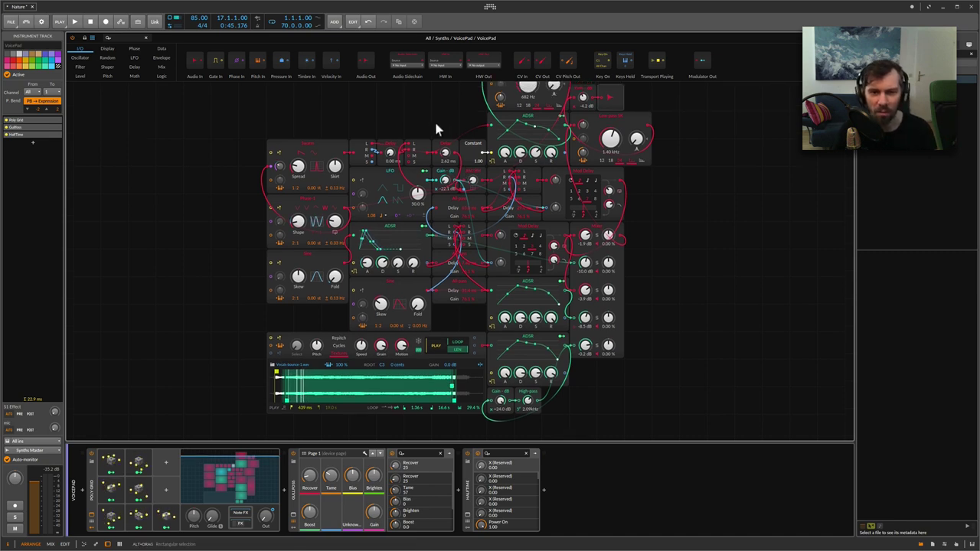
scroll(435, 118, up, 1)
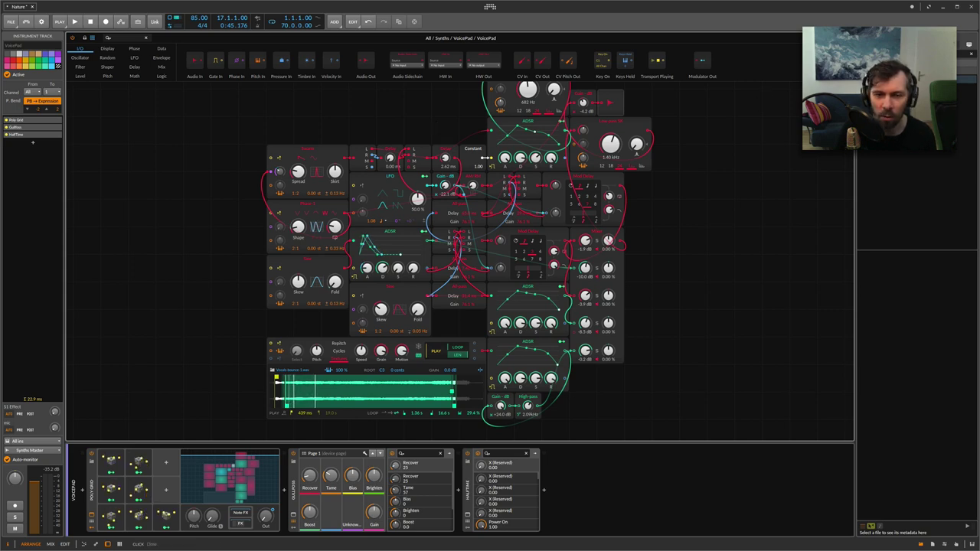
key(e)
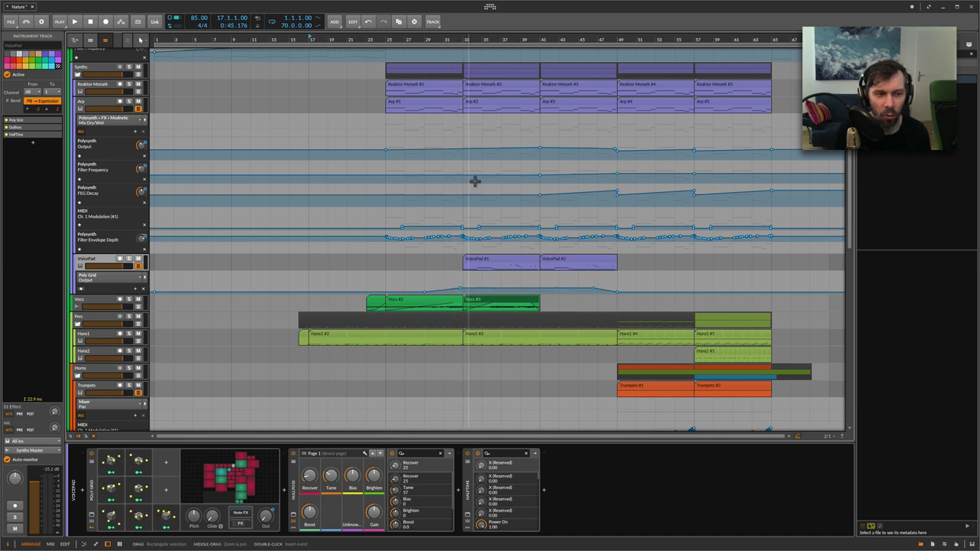
- Move the playhead to bar 32, then bar 29, and show the Vocs track's devices
click(458, 42)
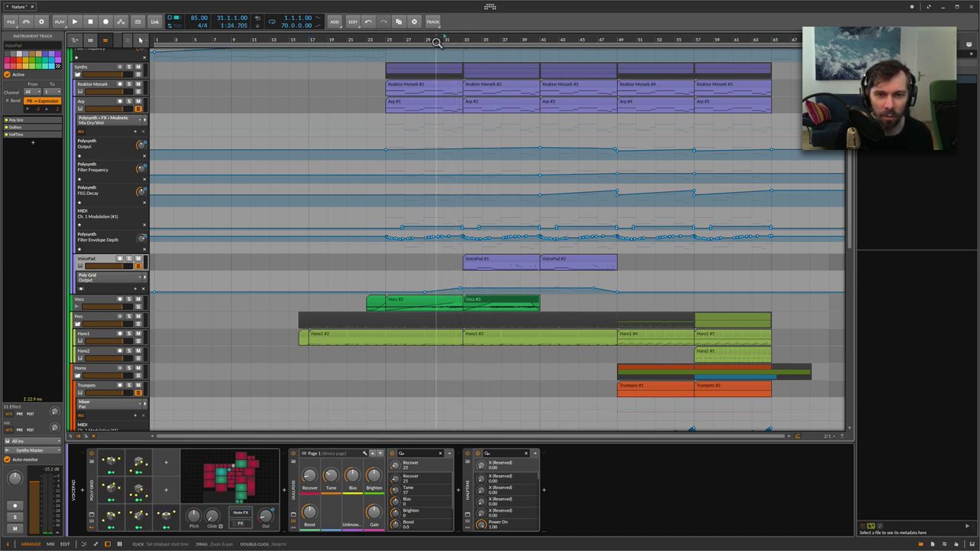
click(426, 44)
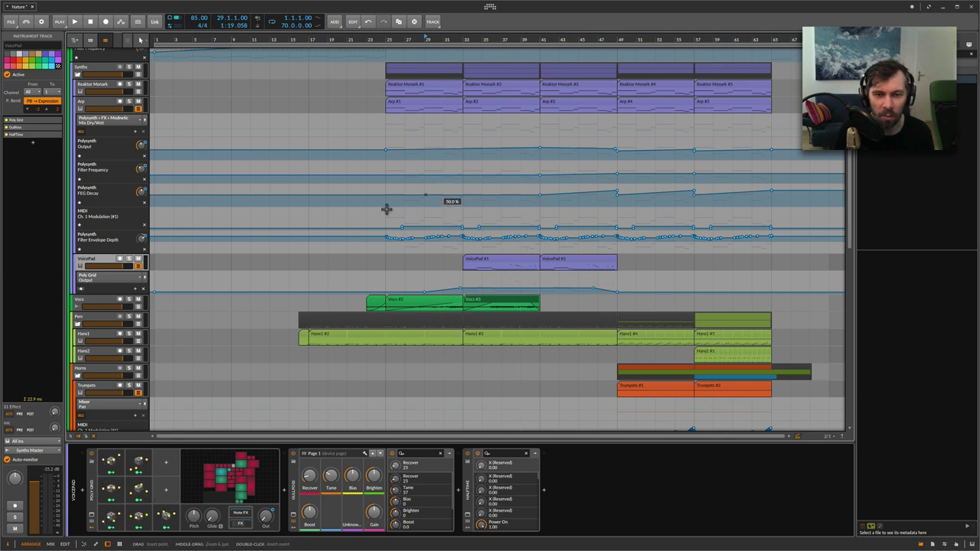
scroll(96, 286, down, 1)
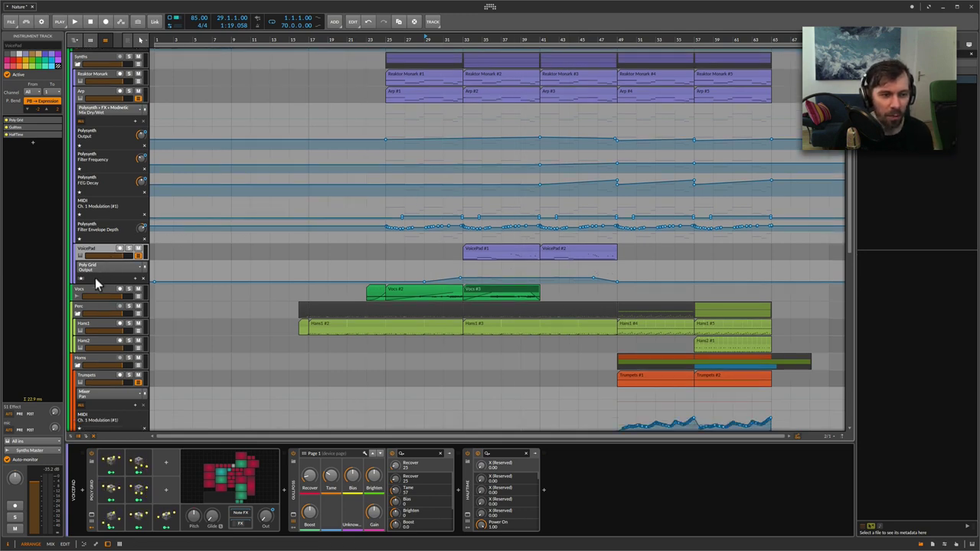
click(96, 288)
- Select the Vocs #2 clip, set the playhead to bar 23, and select the Vocs Chain device
scroll(107, 280, down, 2)
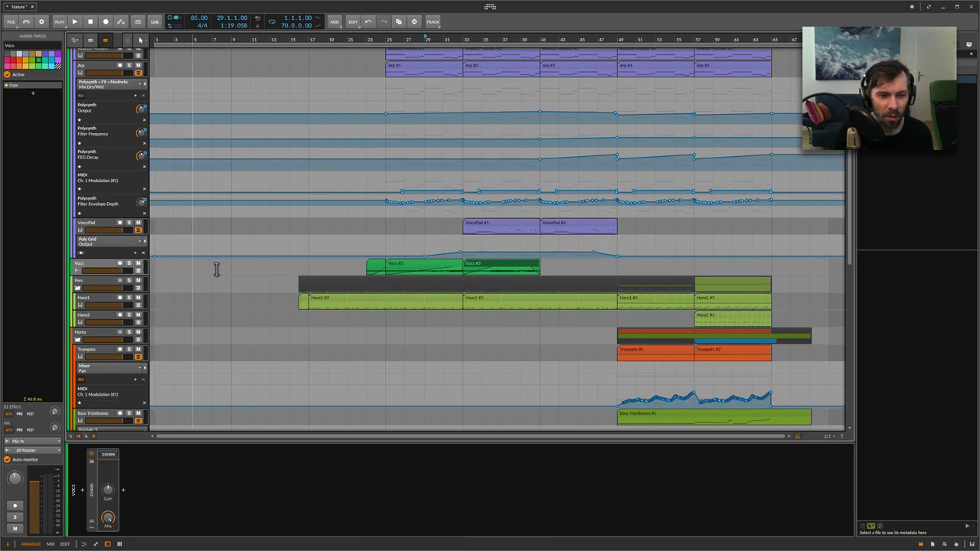
click(380, 265)
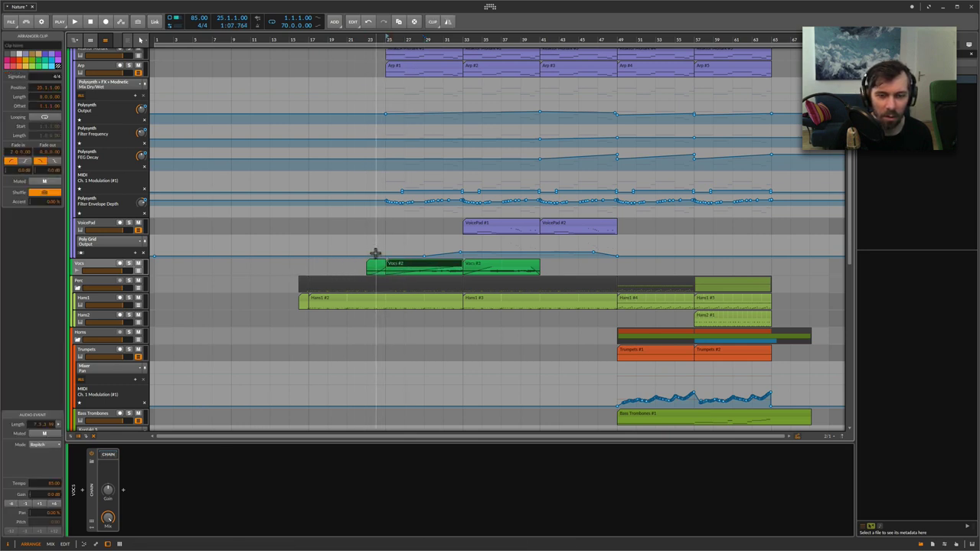
click(372, 265)
click(107, 264)
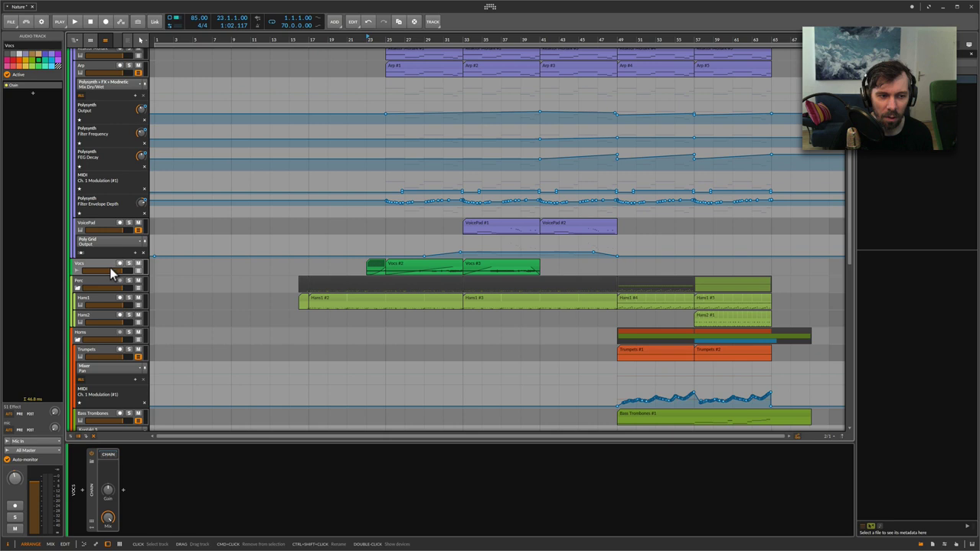
click(114, 462)
- Expand the Vocs chain and inspect the MAutoPitch plugin window before closing it
click(113, 464)
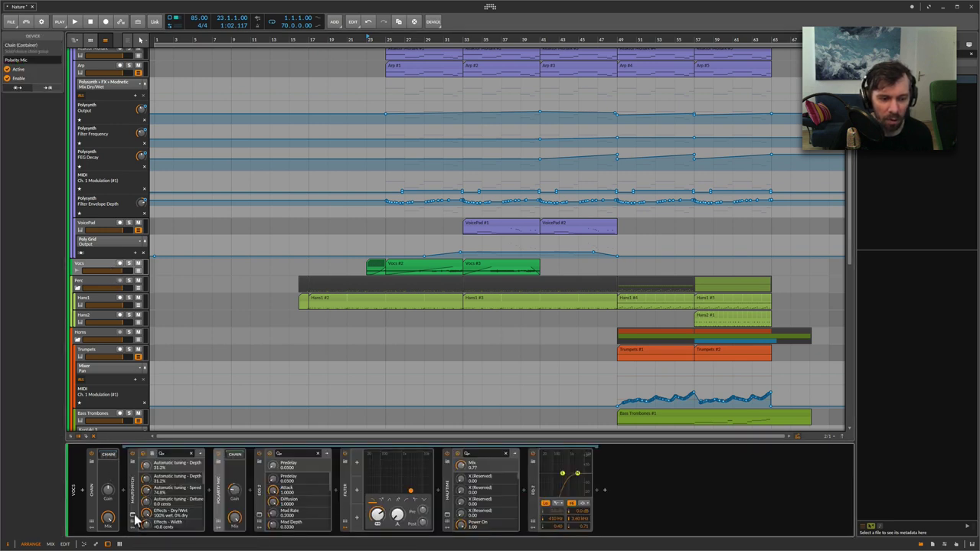
click(135, 519)
drag(403, 174, 498, 175)
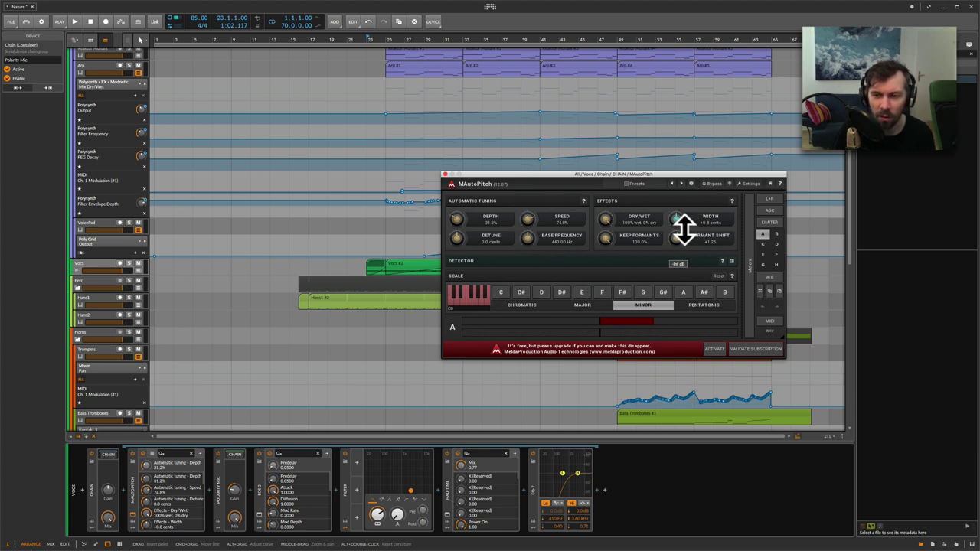
click(445, 175)
- Solo the Vocs track and play from bar 27
click(403, 41)
click(129, 263)
key(space)
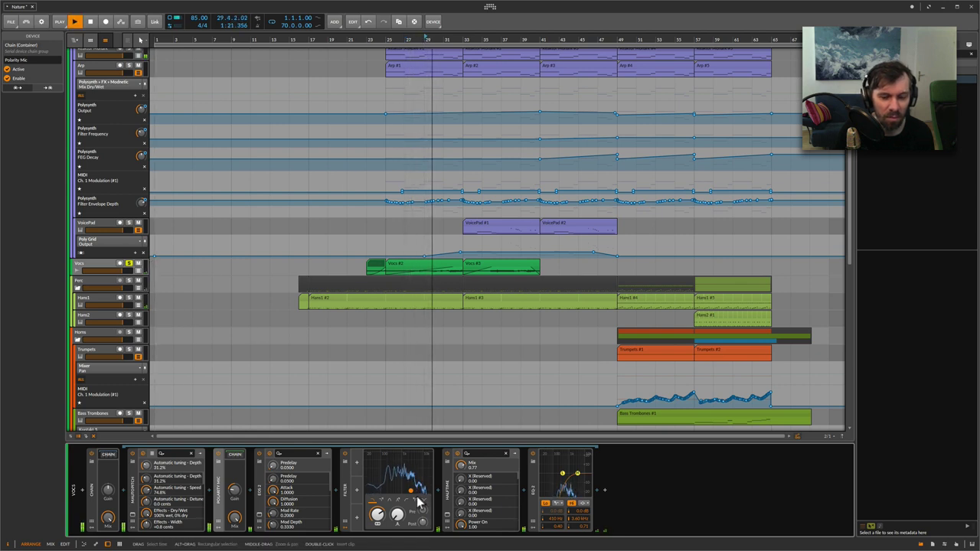
- Raise MAutoPitch's formant shift to +2.30, then open the HalfTime plugin window
click(137, 520)
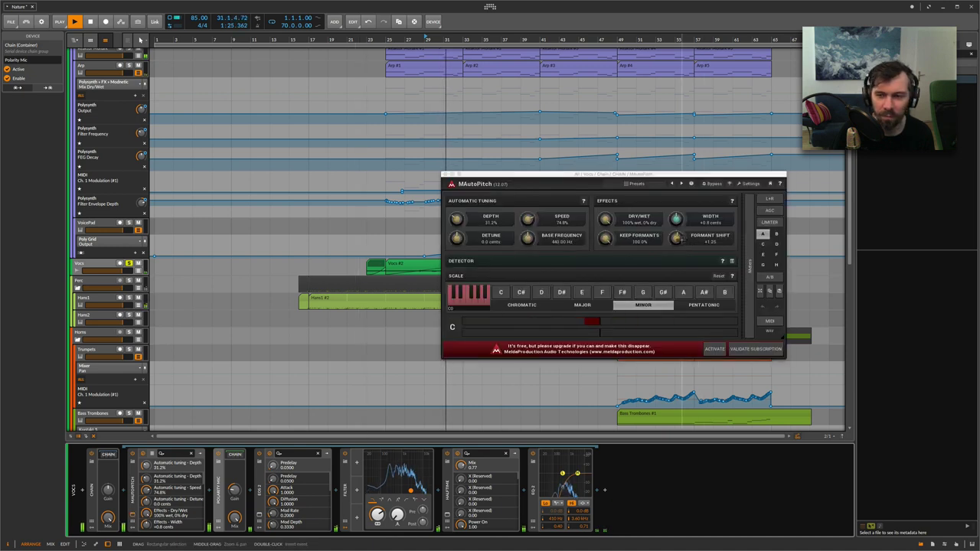
mouse_move(676, 238)
mouse_down()
mouse_move(676, 222)
mouse_move(676, 235)
mouse_up()
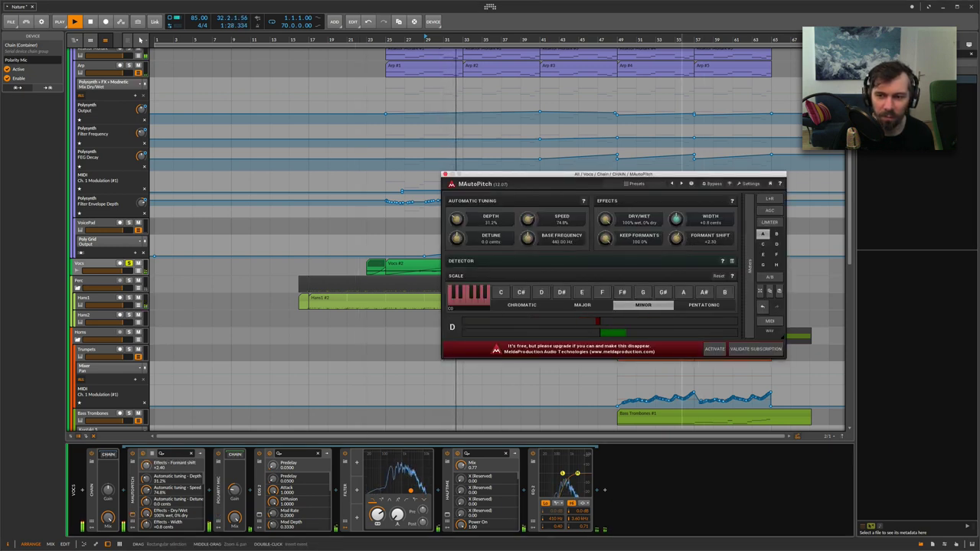
click(445, 174)
click(457, 453)
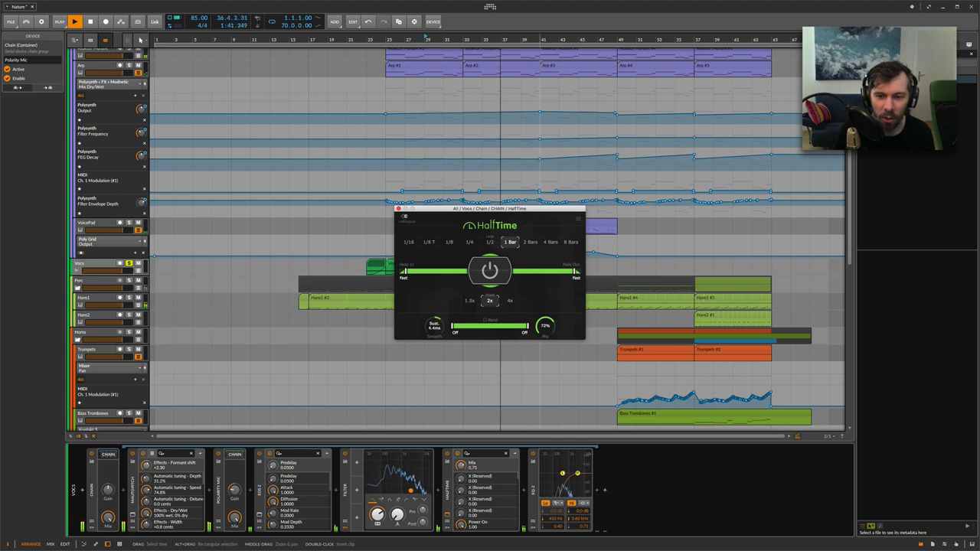
- Close the HalfTime window and select the Perc group's Hans1 track to show its Kontakt 5 device
click(398, 209)
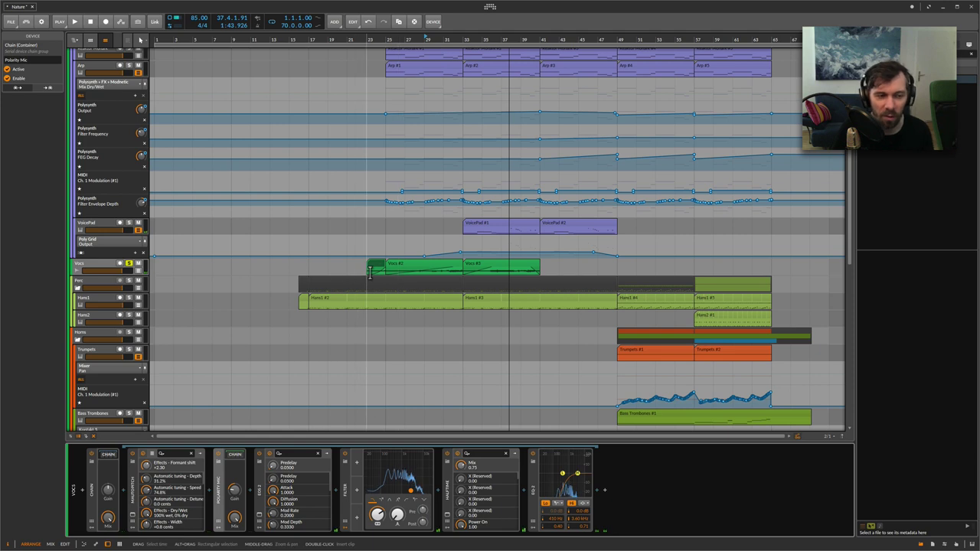
scroll(150, 261, down, 2)
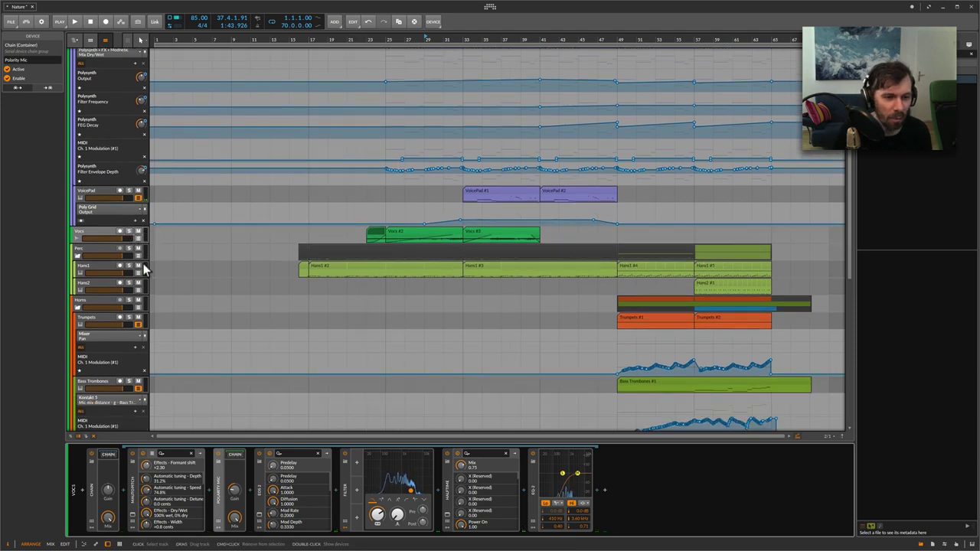
click(101, 250)
scroll(114, 260, down, 1)
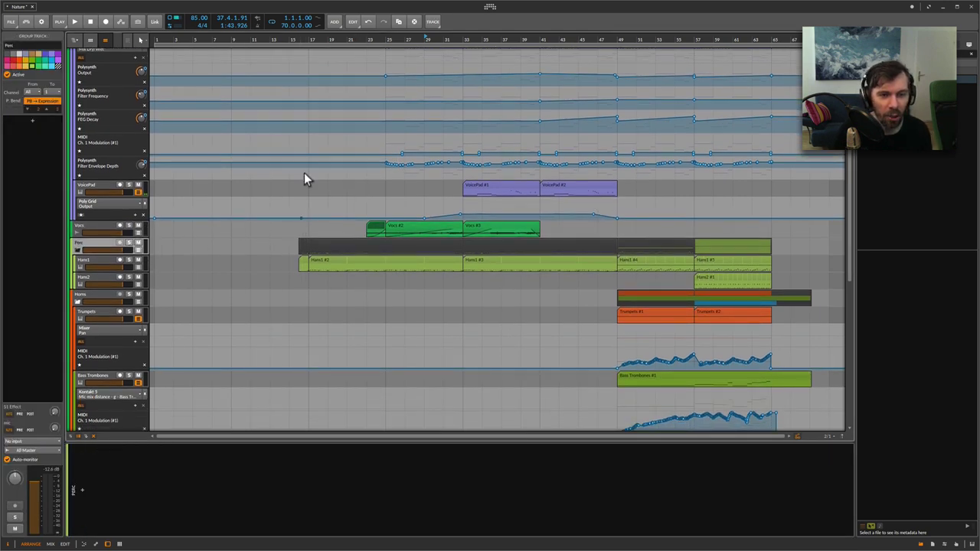
click(105, 264)
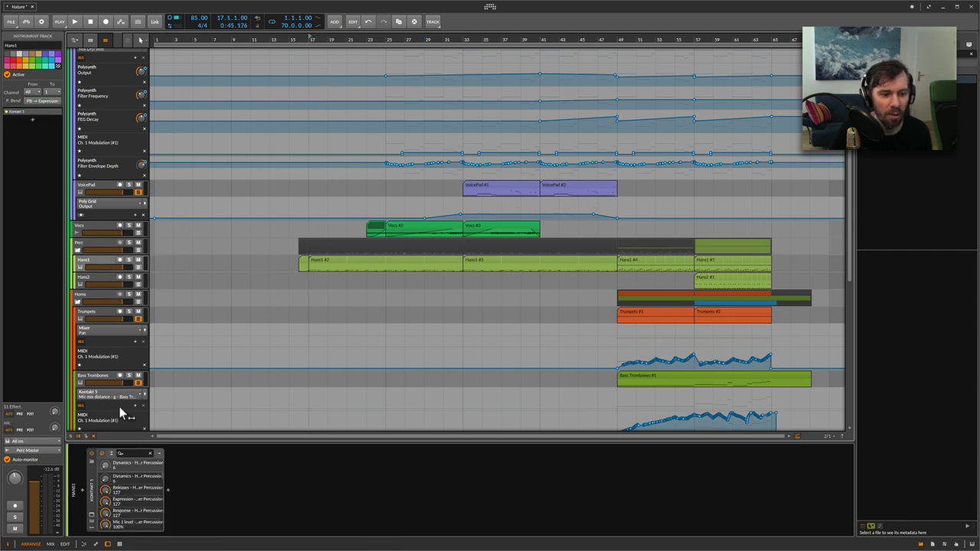
- Open the Hans1 #2 clip in an enlarged note editor, zoomed in around bar 17
double_click(327, 261)
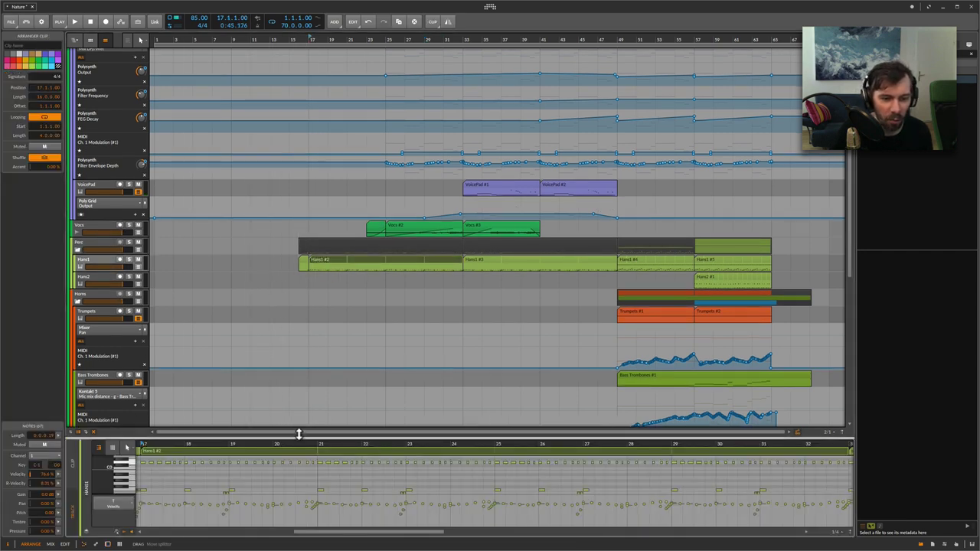
drag(299, 429, 545, 384)
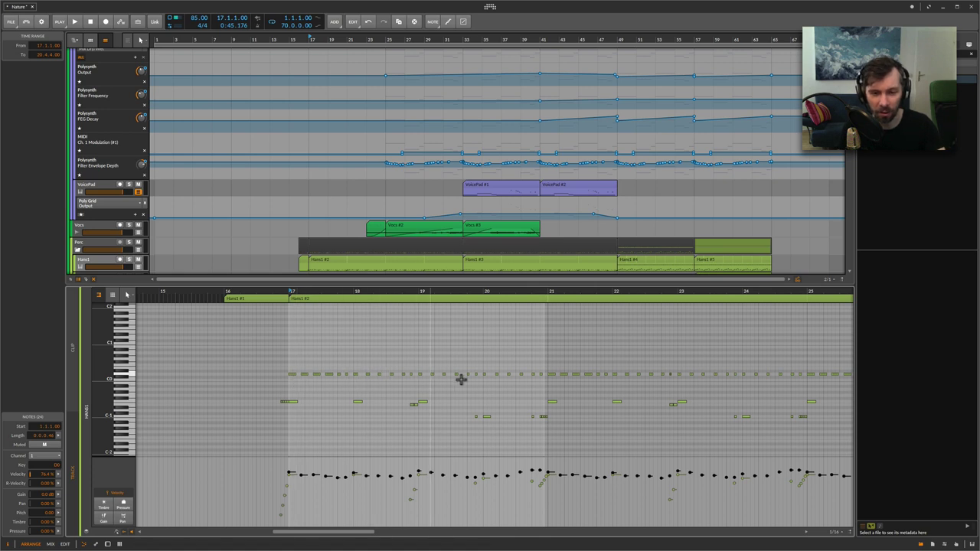
drag(312, 292, 449, 355)
click(449, 355)
drag(465, 295, 463, 310)
- Select the note at 17.3.2, then a group of three notes, and pan slightly left
click(458, 476)
scroll(459, 292, down, 3)
scroll(459, 292, down, 5)
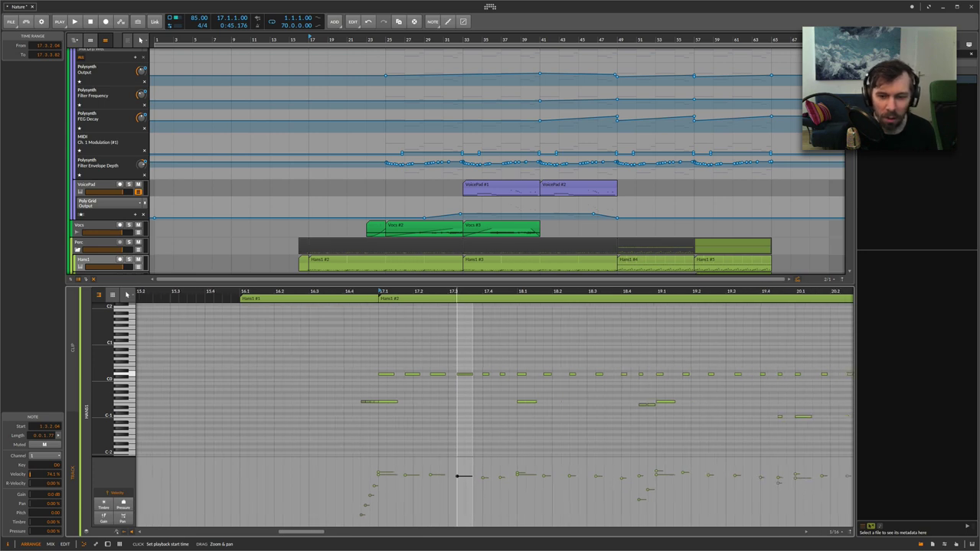
drag(383, 396, 607, 433)
drag(383, 292, 351, 293)
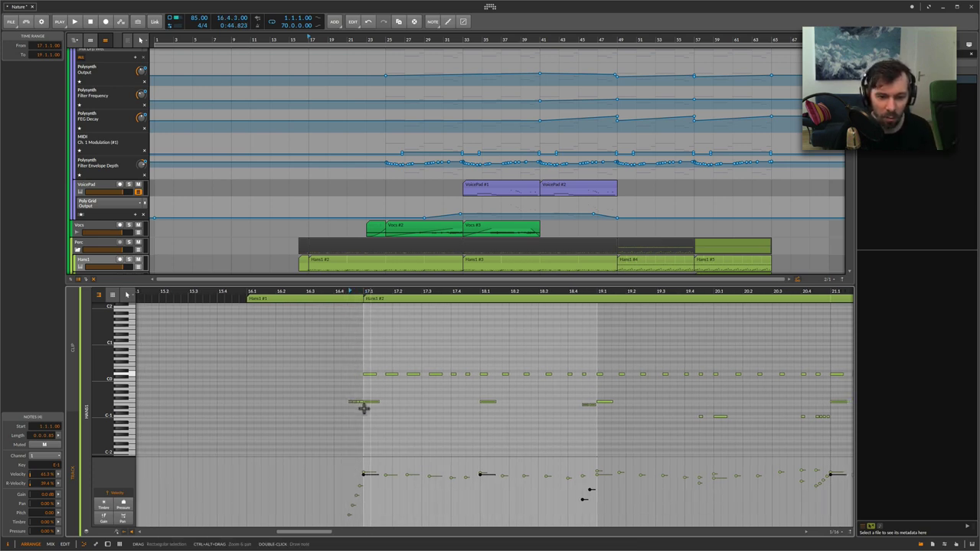
- Play from 16.4.3 viewing bars 16–21, stop, and zoom in on the opening notes
click(354, 292)
key(space)
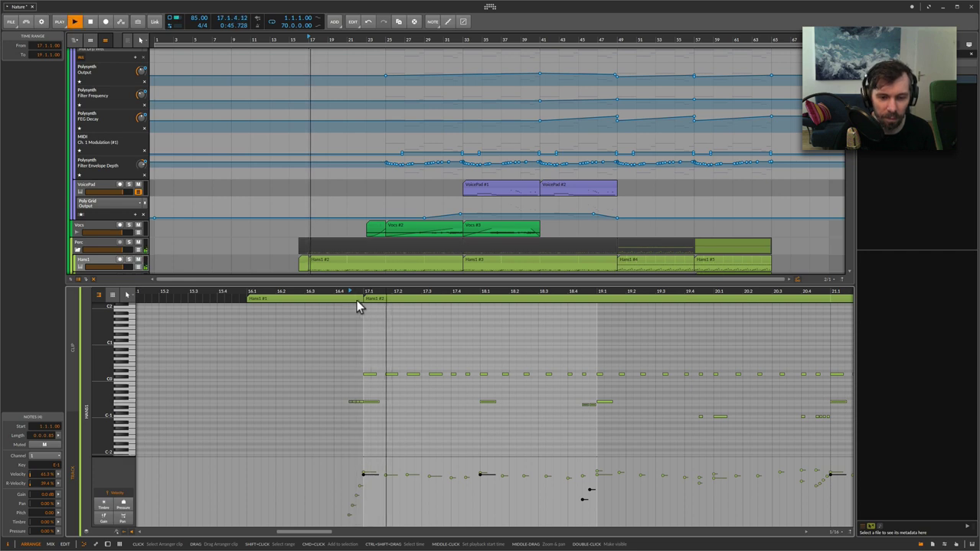
drag(403, 299, 385, 294)
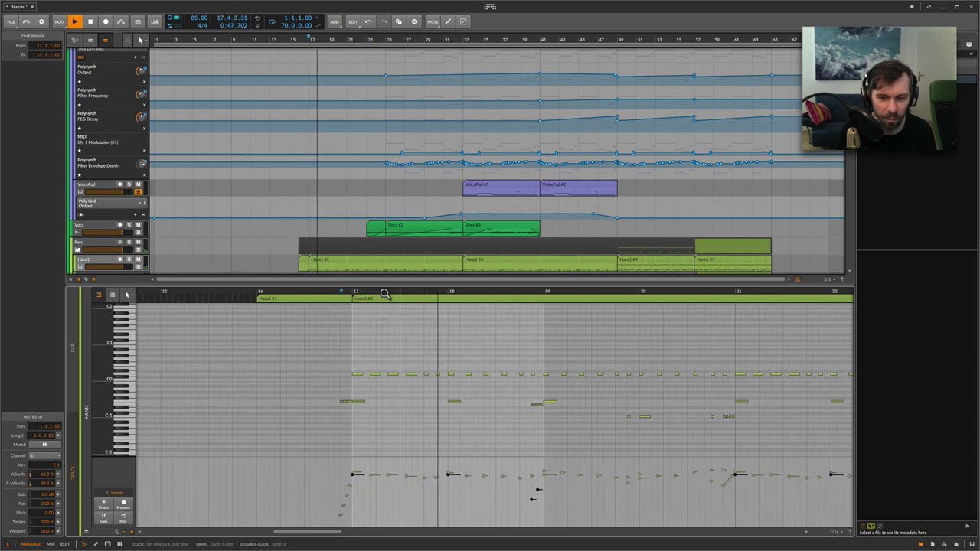
drag(484, 293, 433, 292)
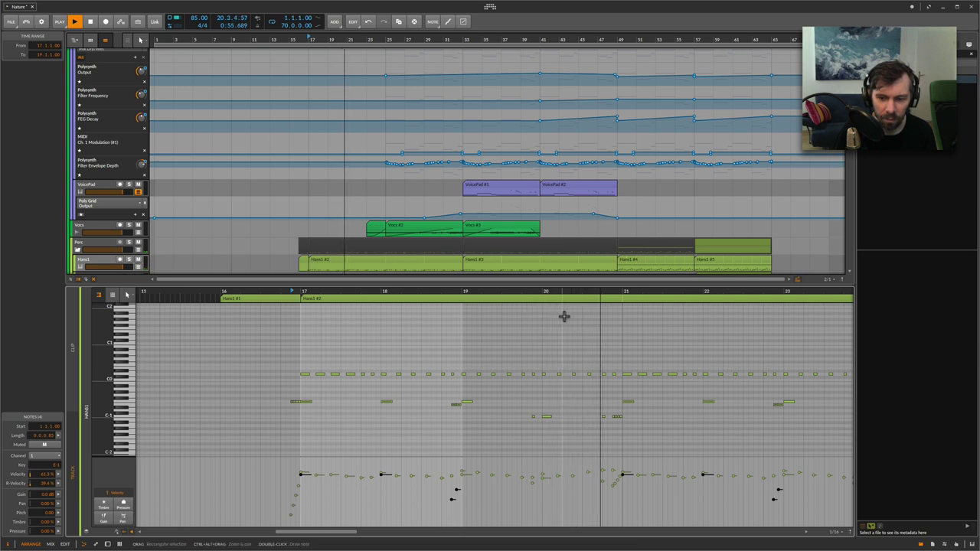
key(space)
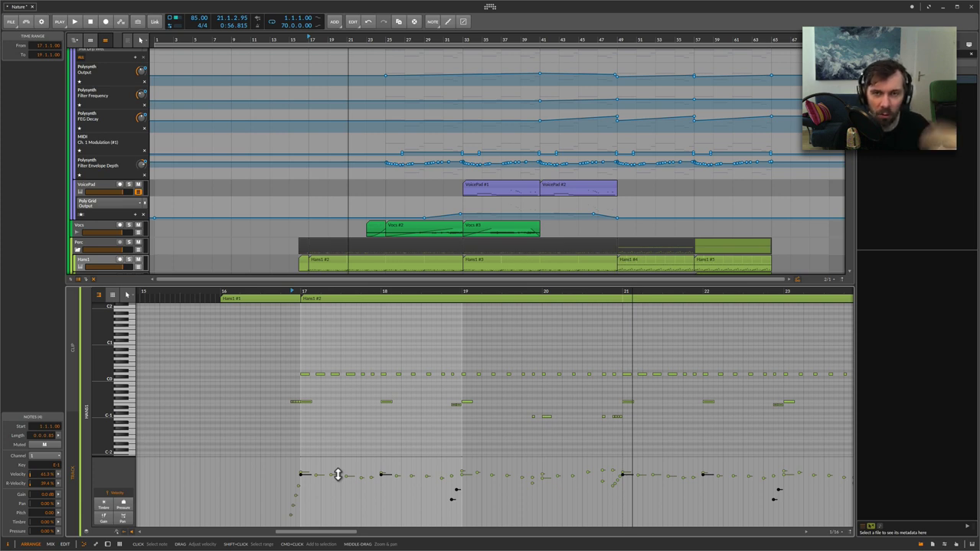
drag(317, 295, 344, 411)
click(314, 383)
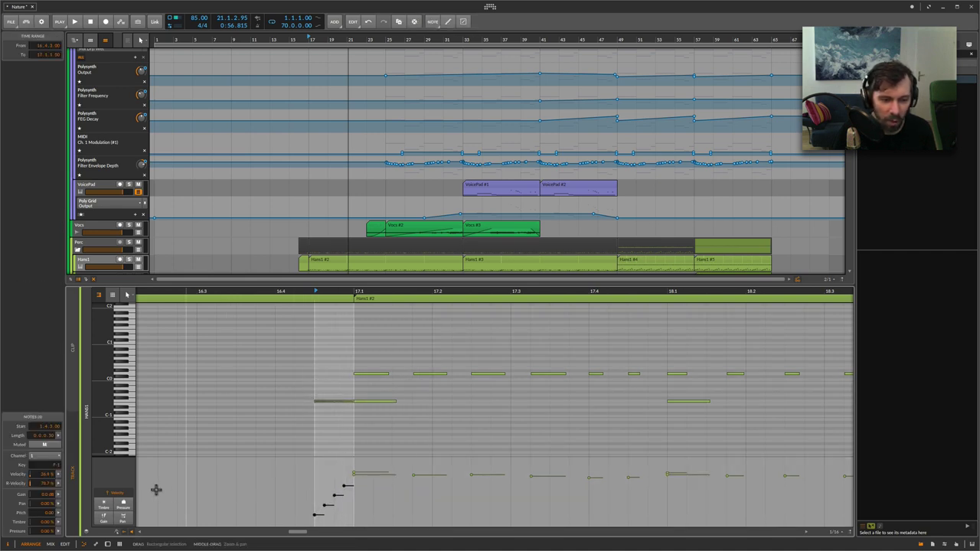
- Switch the note editor to the Pen tool and back to Pointer, then zoom out to the whole Hans1 part
click(128, 297)
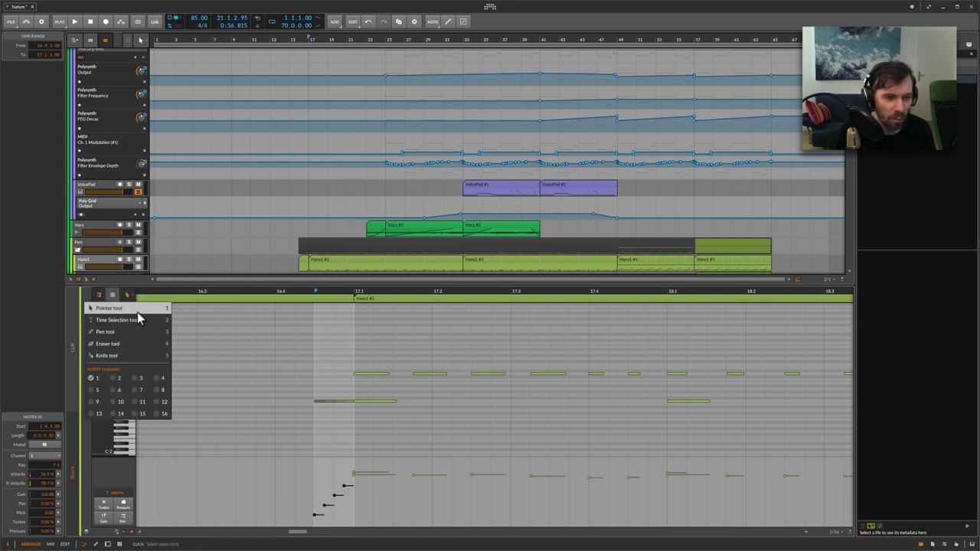
click(146, 324)
click(127, 296)
click(127, 334)
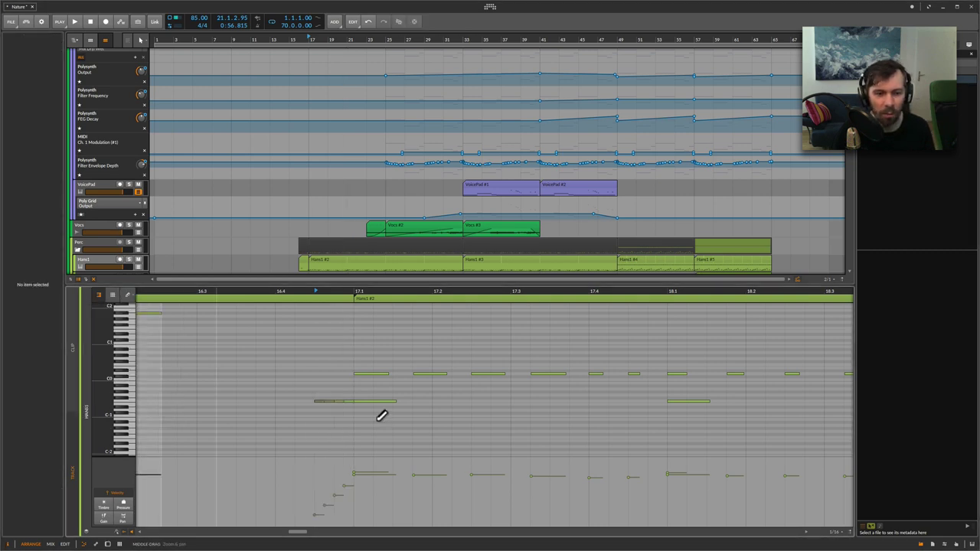
click(128, 298)
click(149, 314)
drag(365, 292, 358, 327)
scroll(381, 203, down, 4)
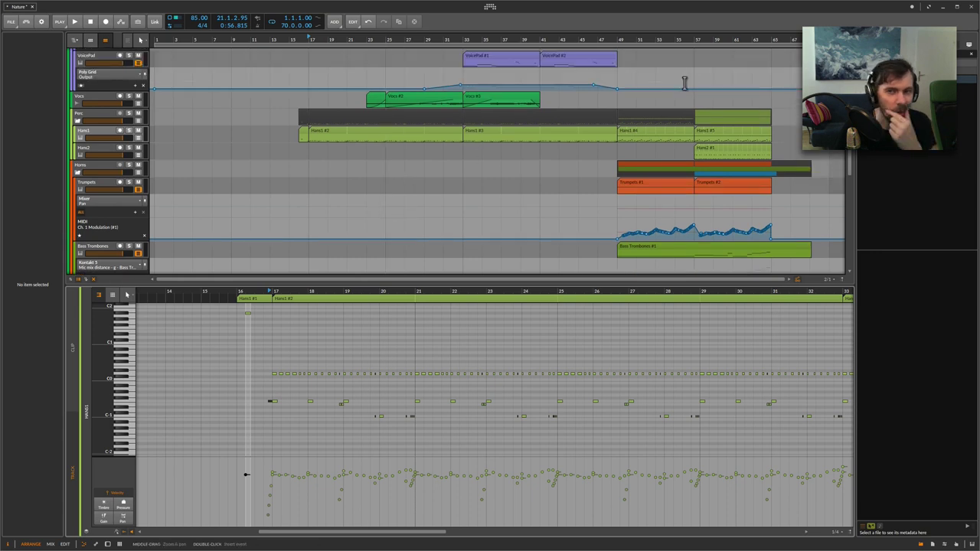
- Open the Hans1 #4 clip in the note editor and play from bar 49
click(636, 132)
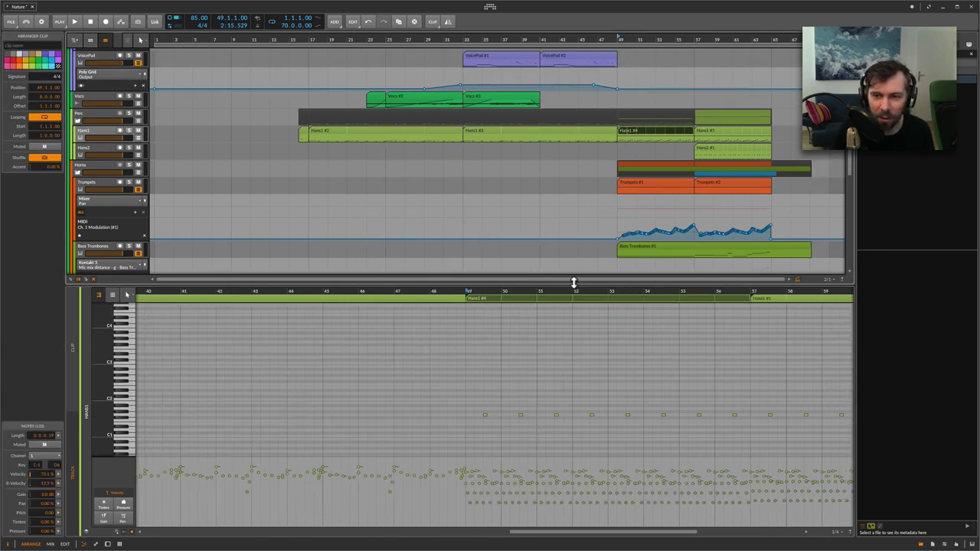
drag(558, 294, 536, 298)
scroll(418, 332, up, 2)
scroll(419, 331, up, 2)
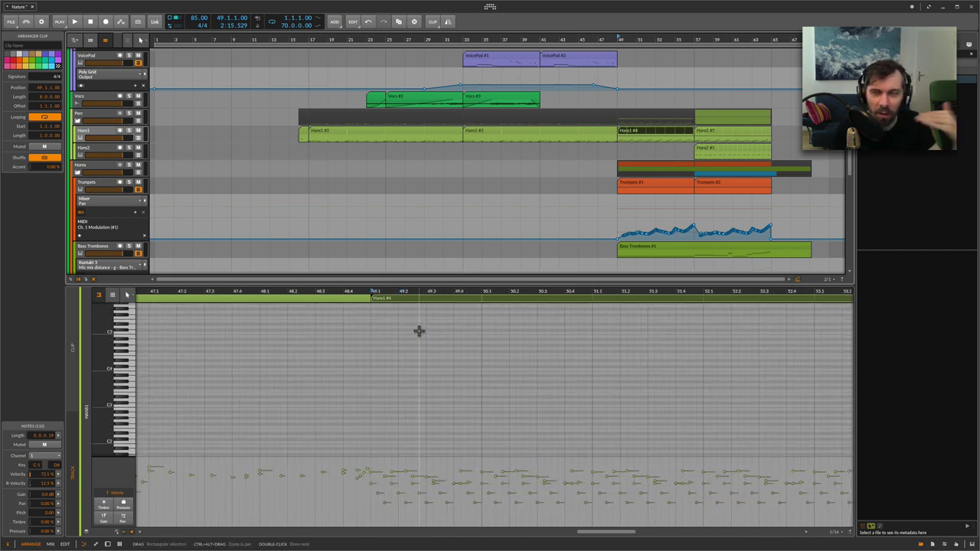
key(space)
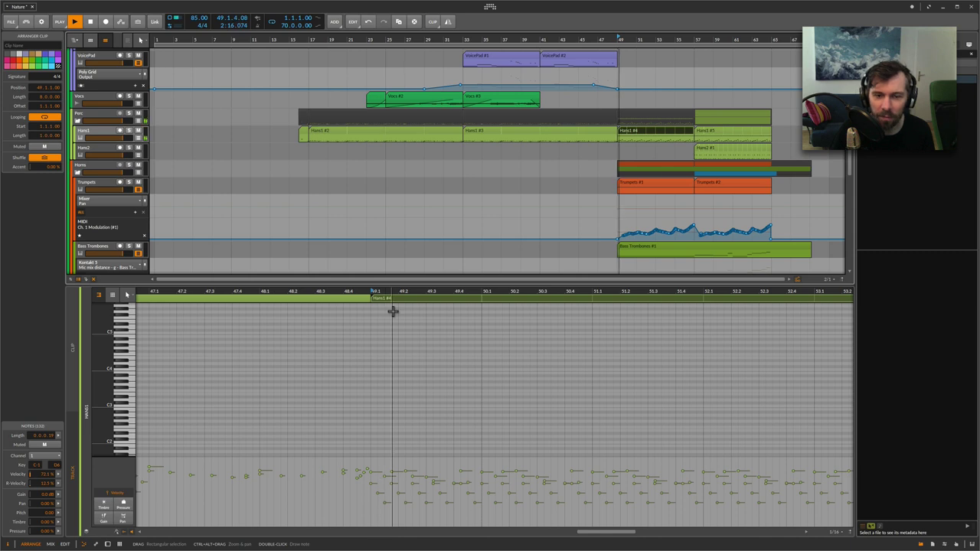
- Audition soloed Hans1 from bar 49, then solo Hans2 instead with the play position at bar 57
scroll(412, 325, down, 3)
click(128, 130)
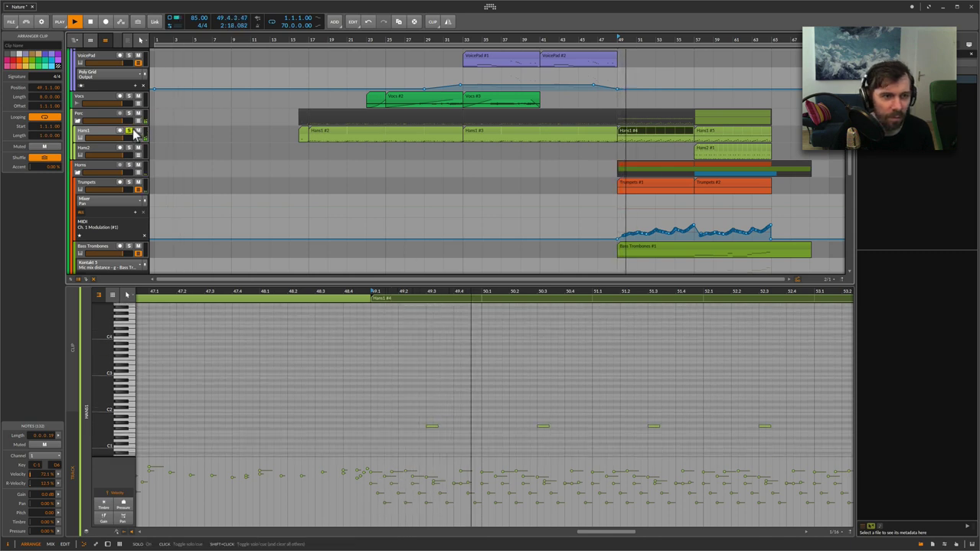
scroll(451, 349, down, 5)
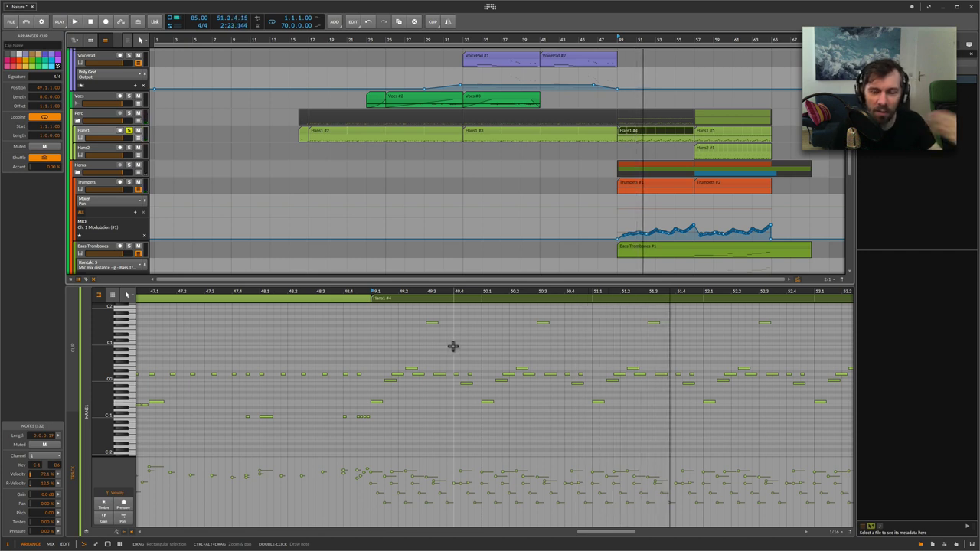
drag(405, 300, 409, 300)
double_click(410, 295)
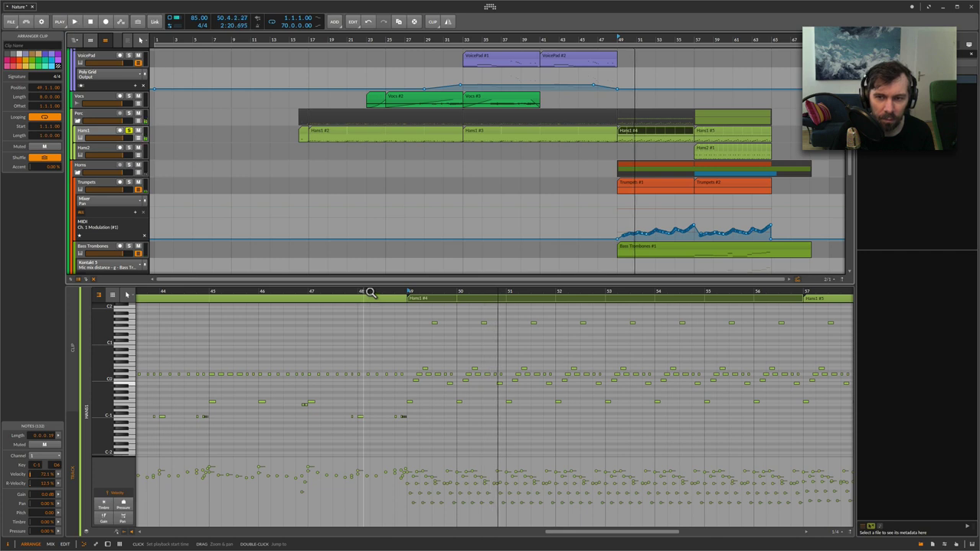
key(space)
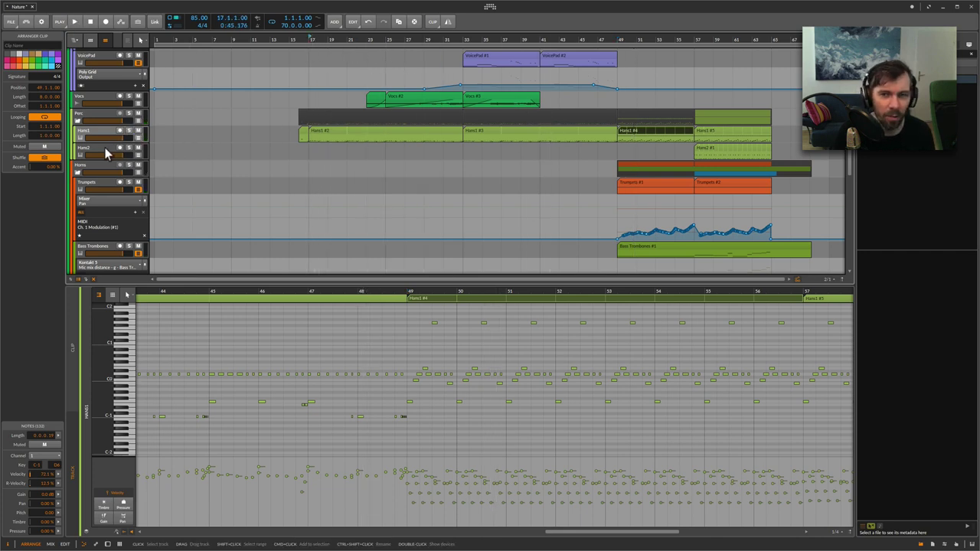
click(129, 147)
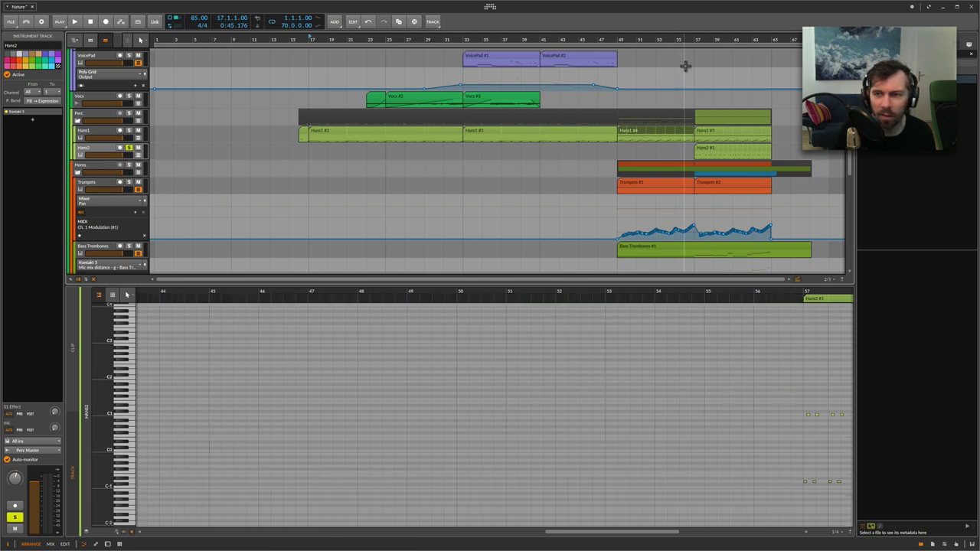
click(696, 40)
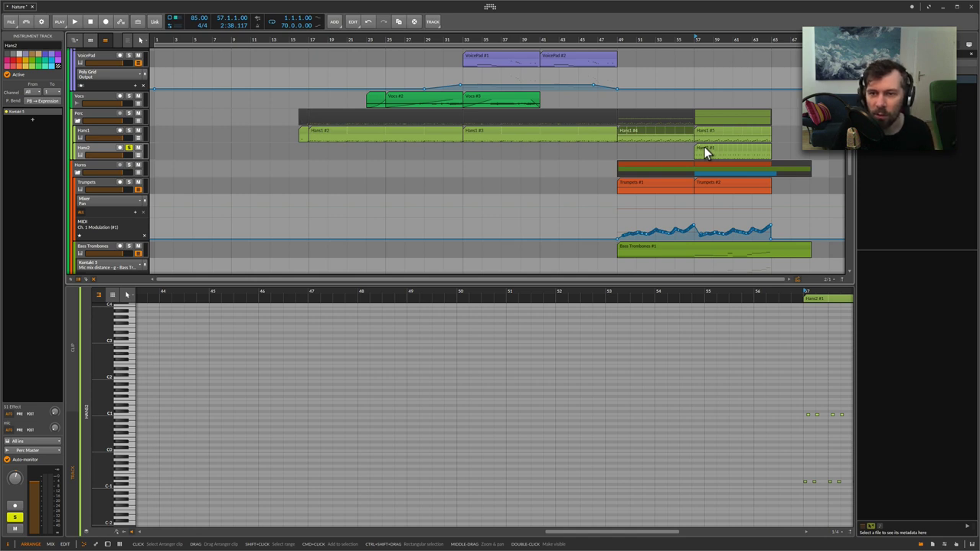
- Play the Hans2 part from bar 57, stop, and compare Hans1 and Hans2 notes in the editor
key(space)
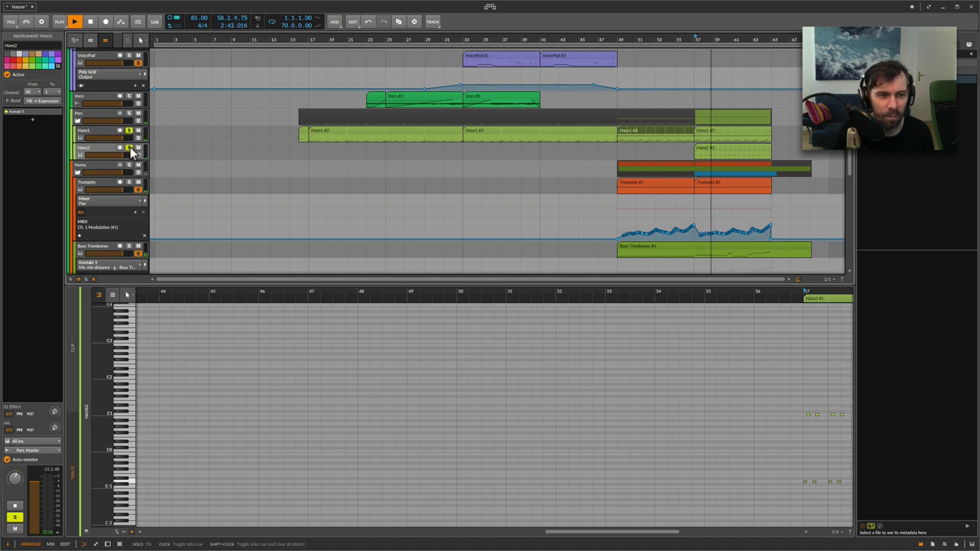
key(space)
click(108, 132)
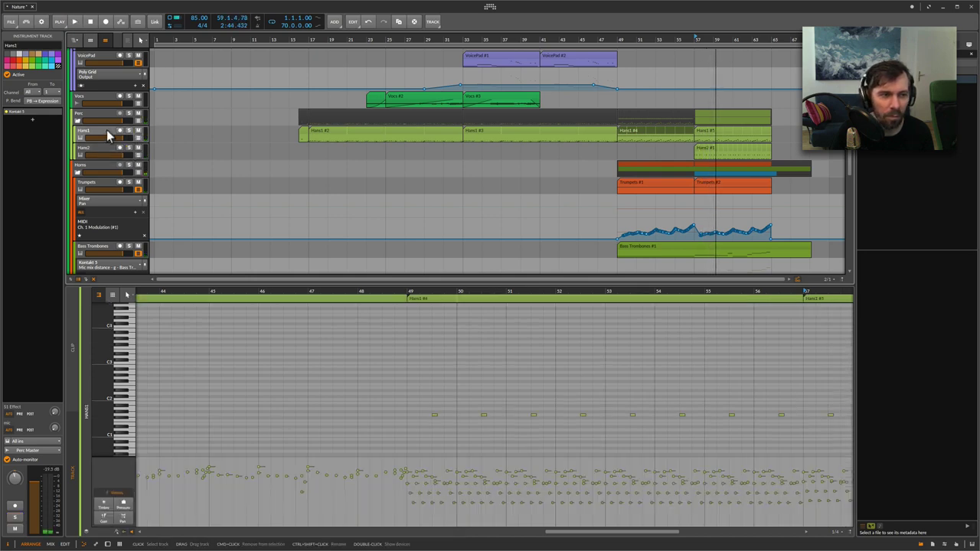
click(104, 153)
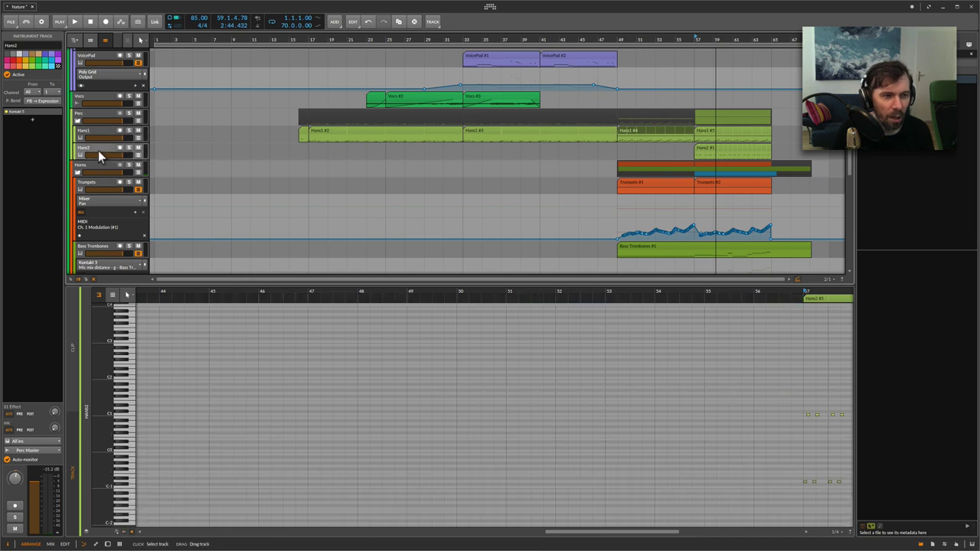
- Check the Hans2 volume value and switch between the Hans1 and Hans2 notes again
click(15, 482)
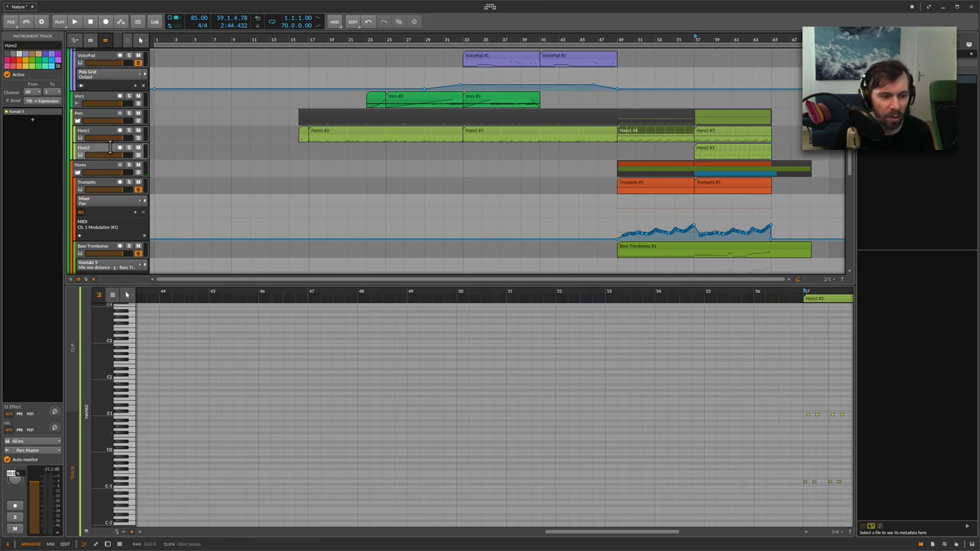
click(104, 132)
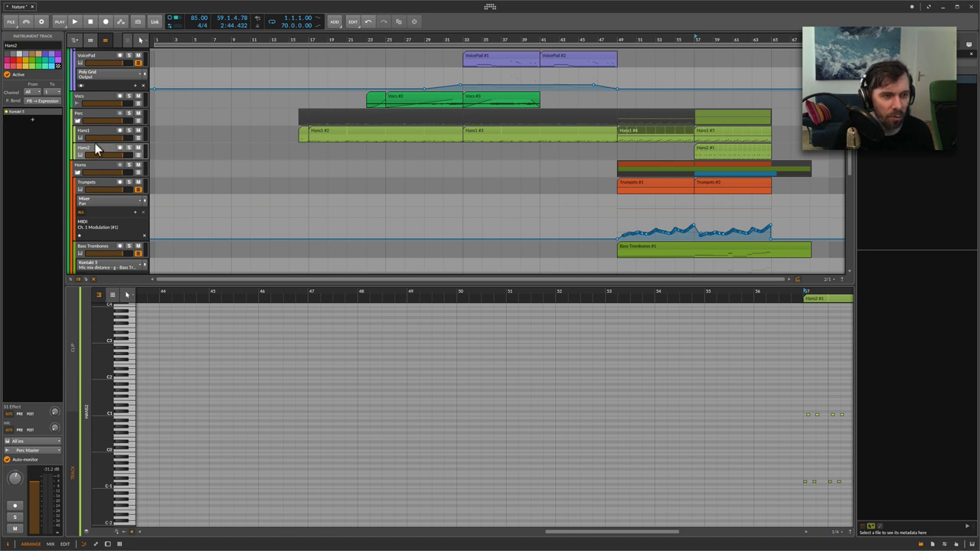
click(94, 138)
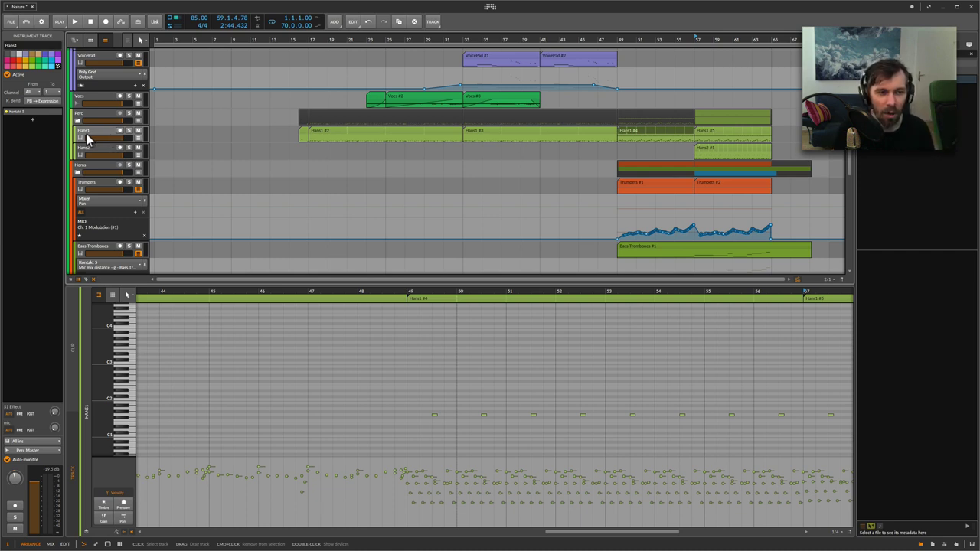
click(96, 148)
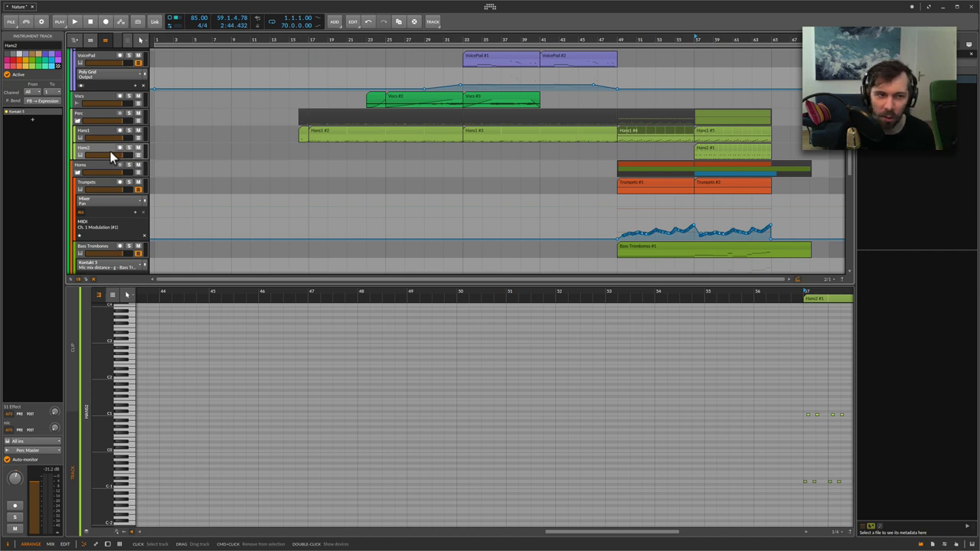
scroll(110, 151, down, 3)
- Show the Trumpets part, zoom the arrangement around bar 53, and open the Bass Trombones clip at bar 49
scroll(112, 156, up, 2)
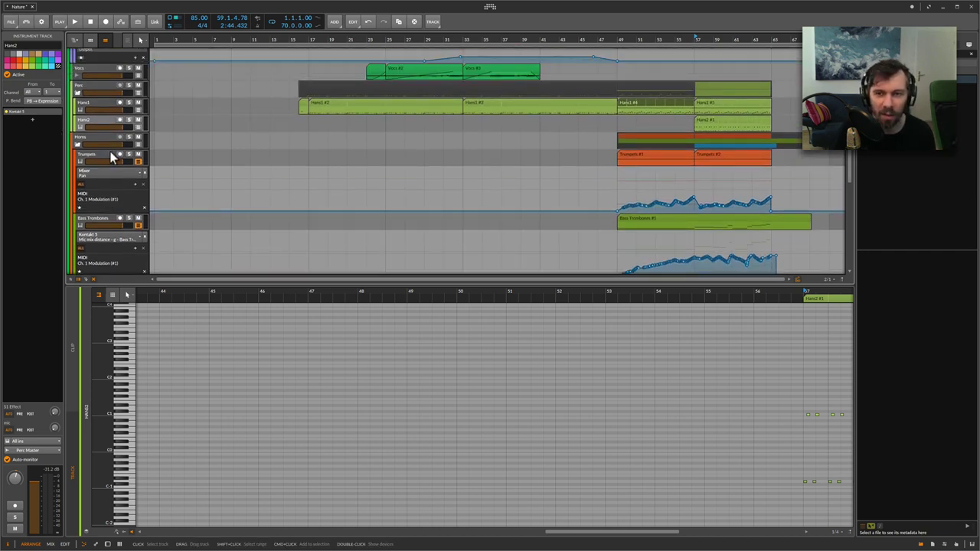
click(108, 155)
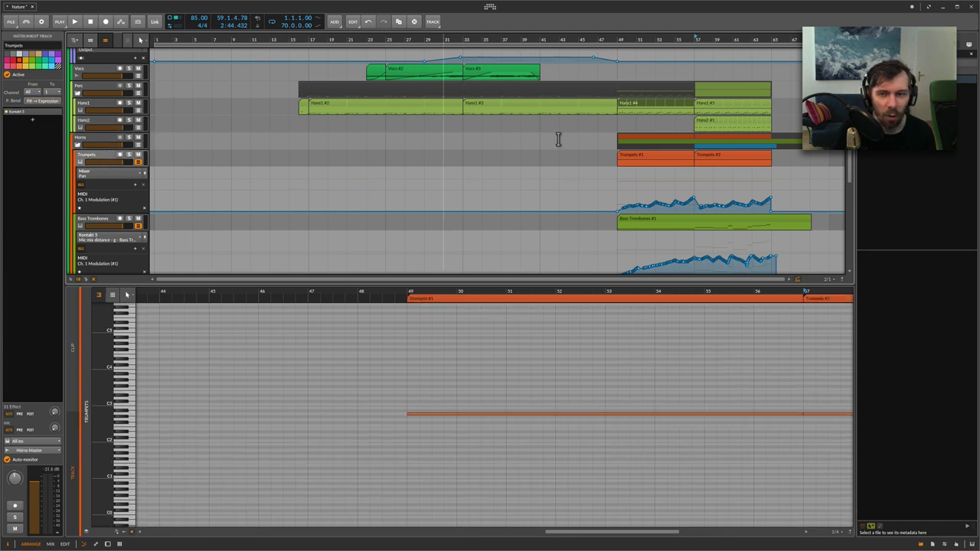
drag(665, 40, 601, 40)
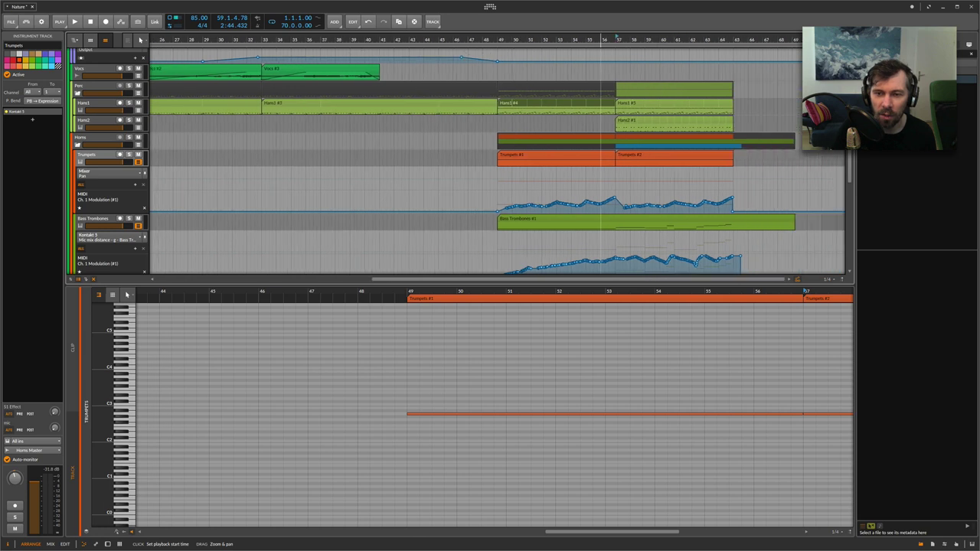
click(518, 220)
click(505, 221)
- Select and deselect the rising trombone notes, then zoom the editor to bars 51–68
drag(499, 294, 437, 291)
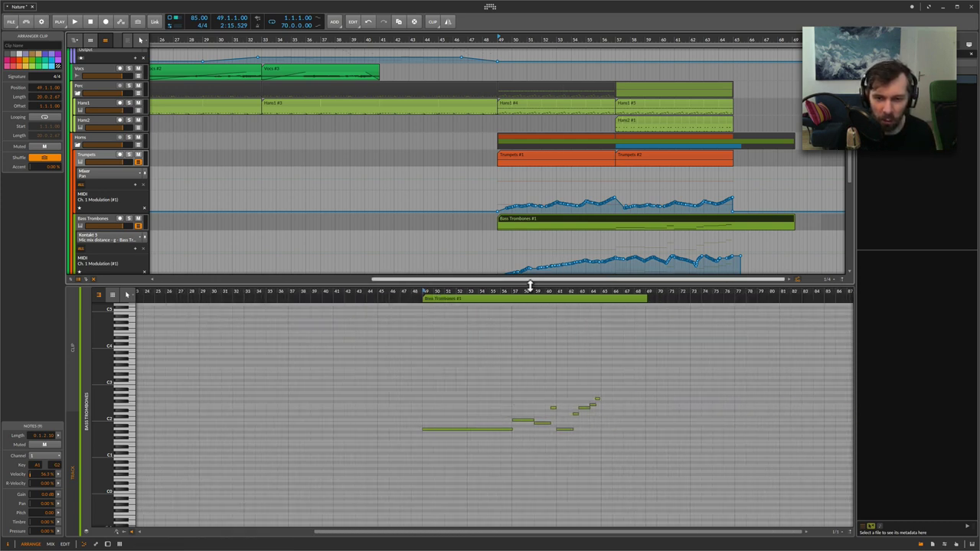
drag(525, 390, 594, 447)
click(568, 352)
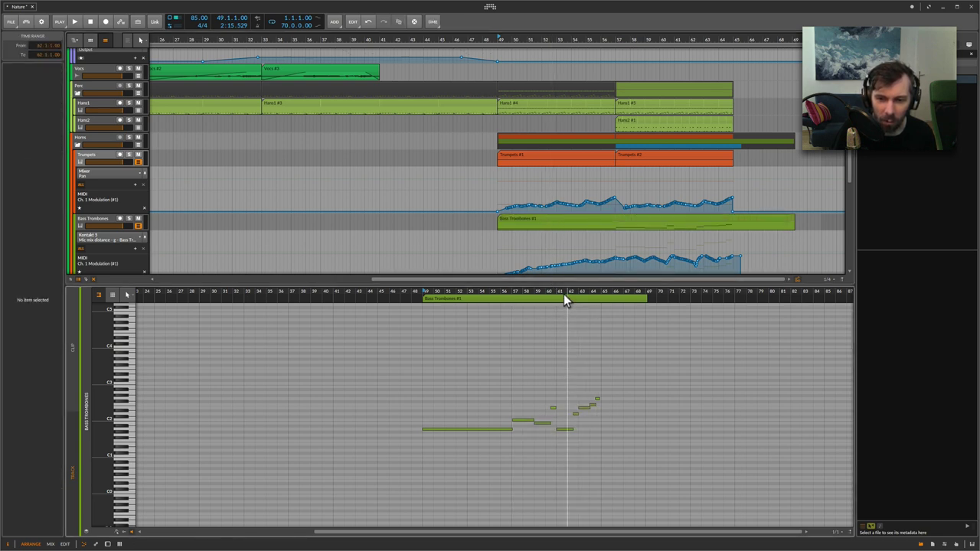
drag(563, 297, 530, 373)
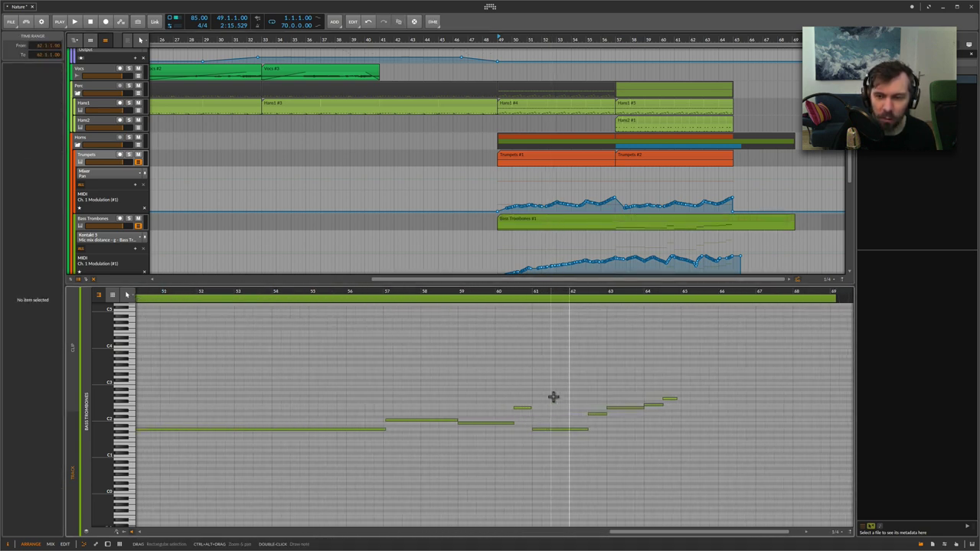
scroll(524, 226, down, 3)
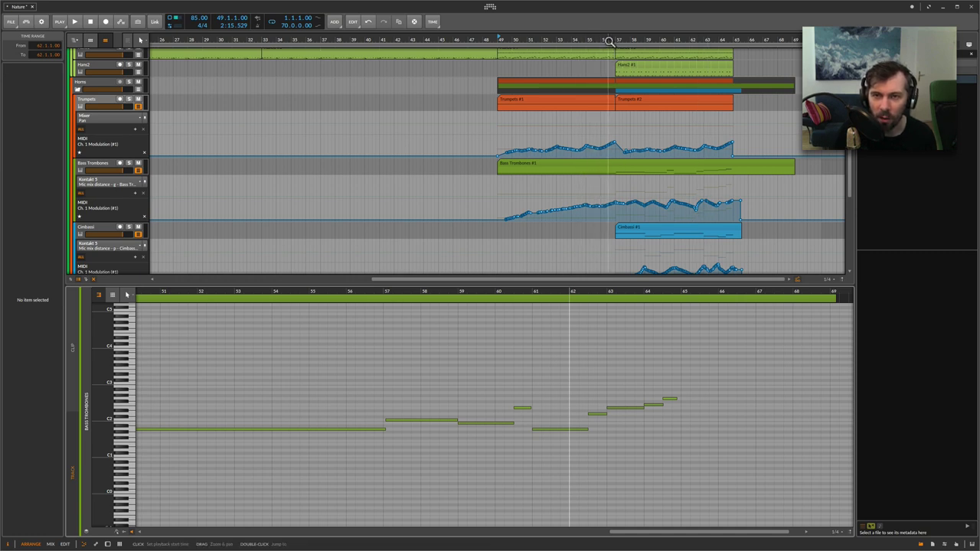
- Review the notes of the Trumpets #1 and Trumpets #2 clips
scroll(609, 62, down, 2)
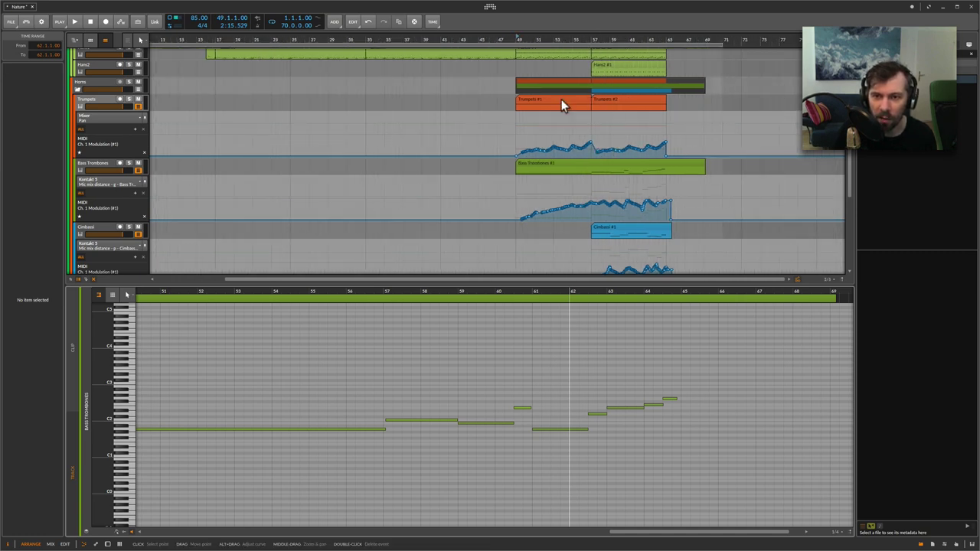
click(562, 100)
click(608, 101)
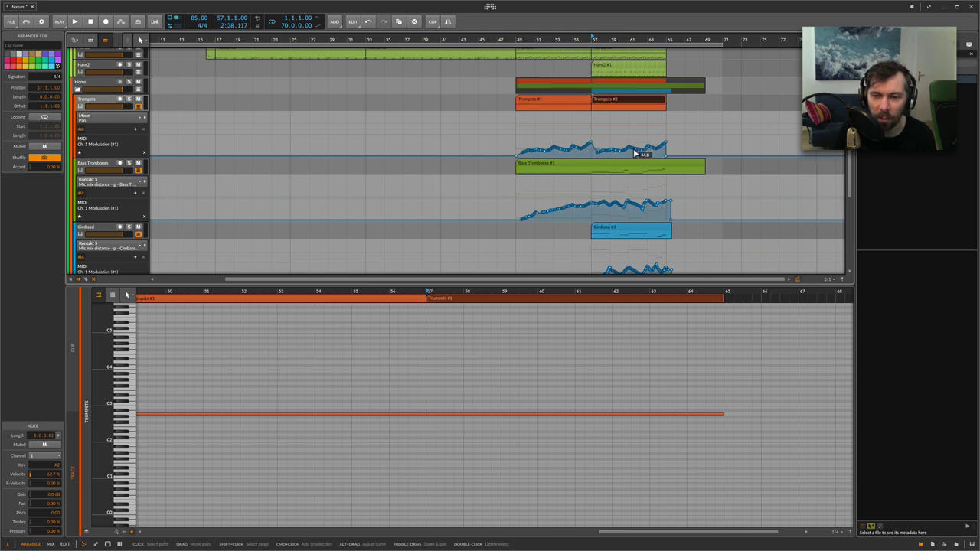
- Select the Cimbassi track and view the Cimbassi #1 clip's held low notes, bars 57–65
scroll(634, 150, down, 3)
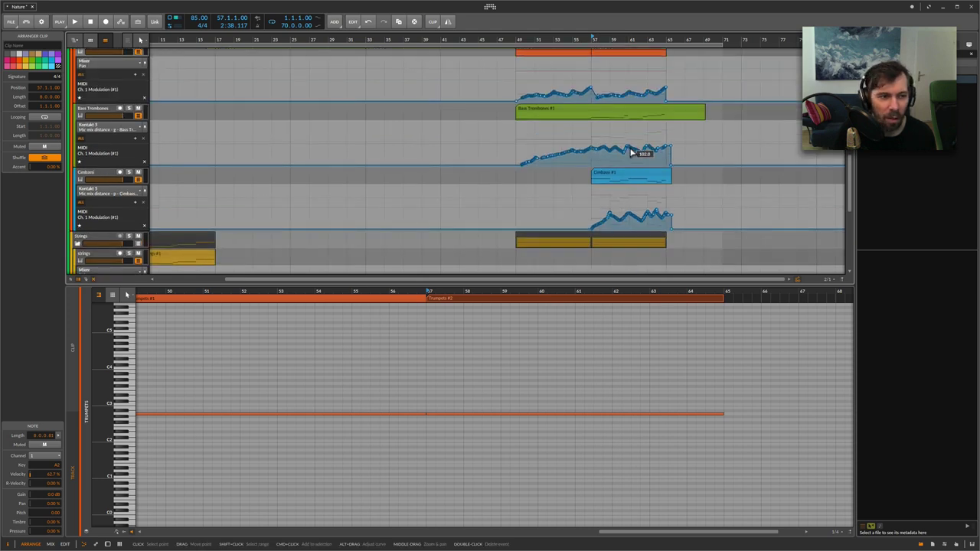
click(95, 178)
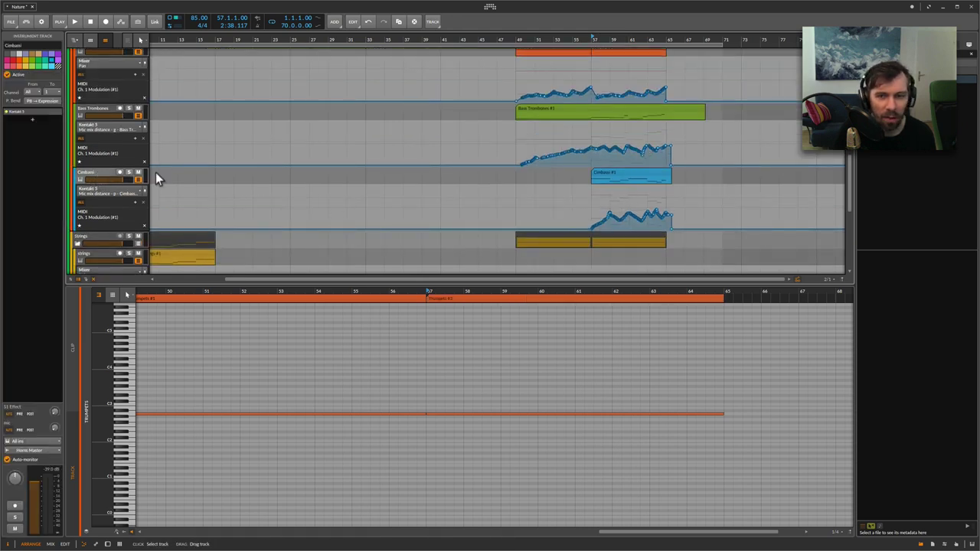
click(633, 179)
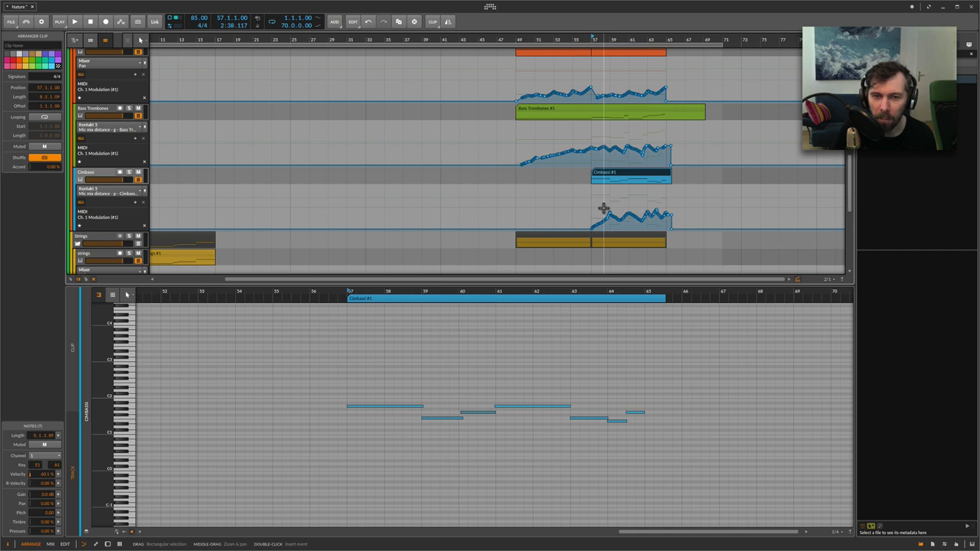
scroll(603, 205, up, 10)
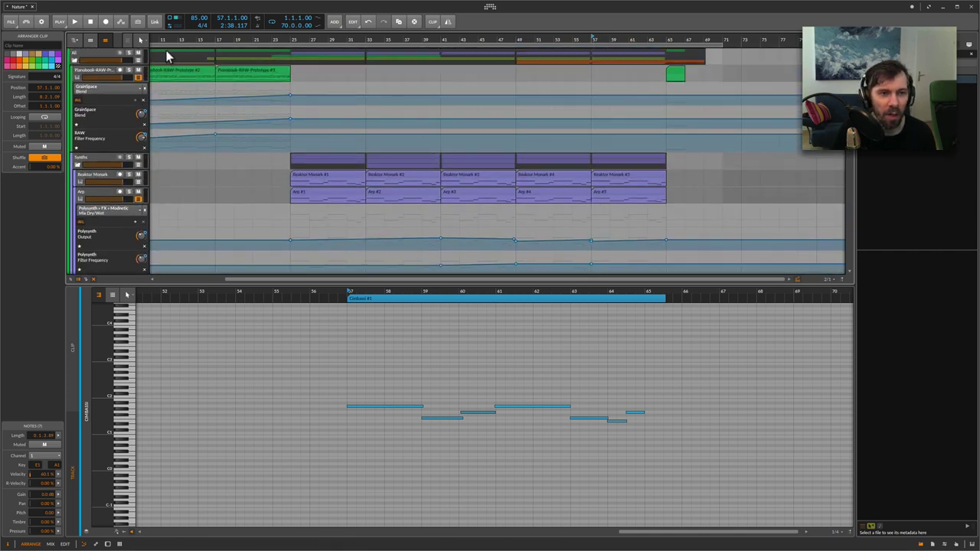
- Open the Pianobook RAW Prototype #1 clip in the note editor and start playback
scroll(157, 39, down, 4)
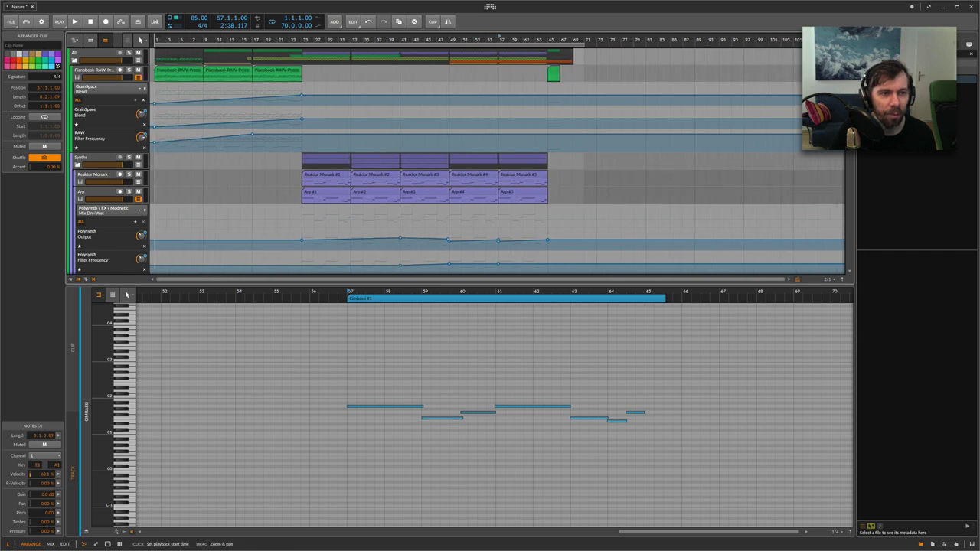
scroll(149, 39, up, 4)
click(170, 73)
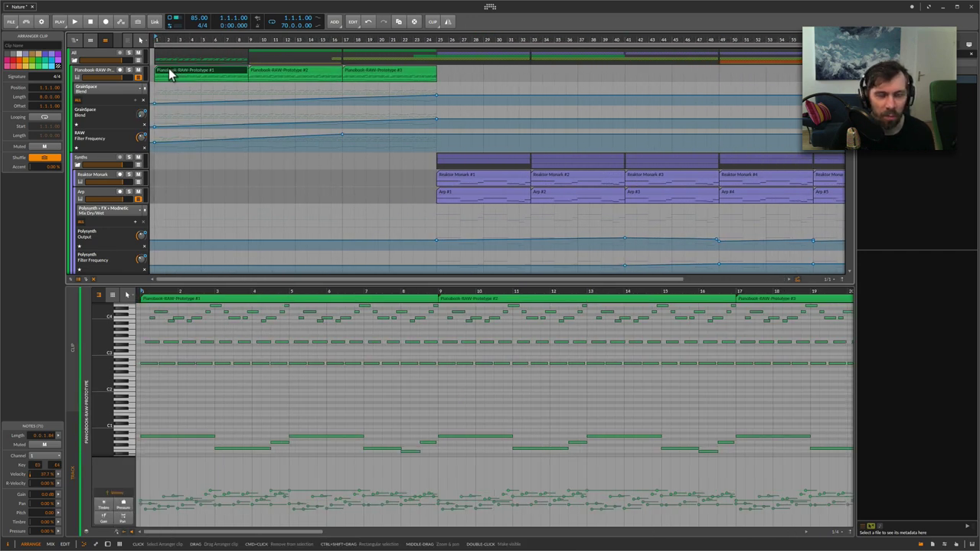
key(space)
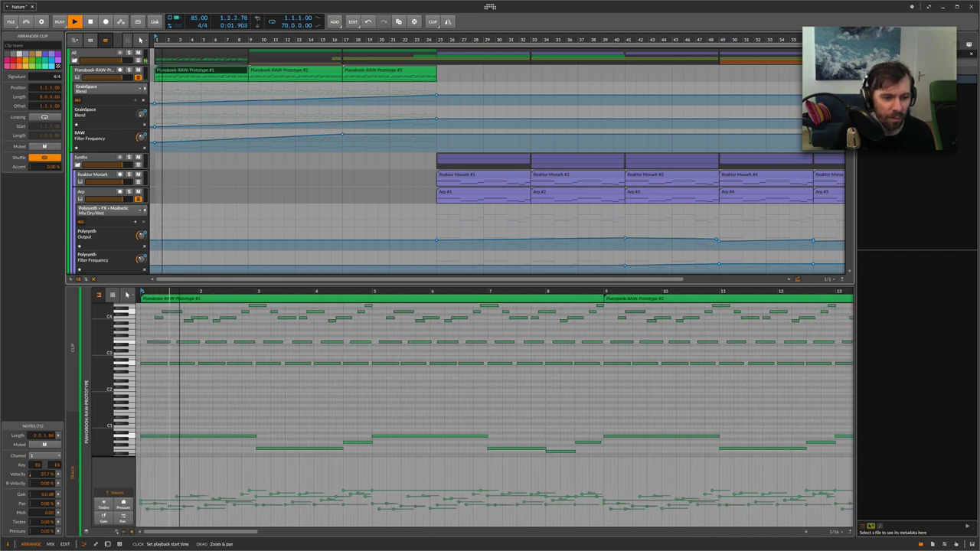
- Deselect the Pianobook clip and stop playback, returning to 1.1.1.00
scroll(245, 337, up, 3)
scroll(244, 337, up, 1)
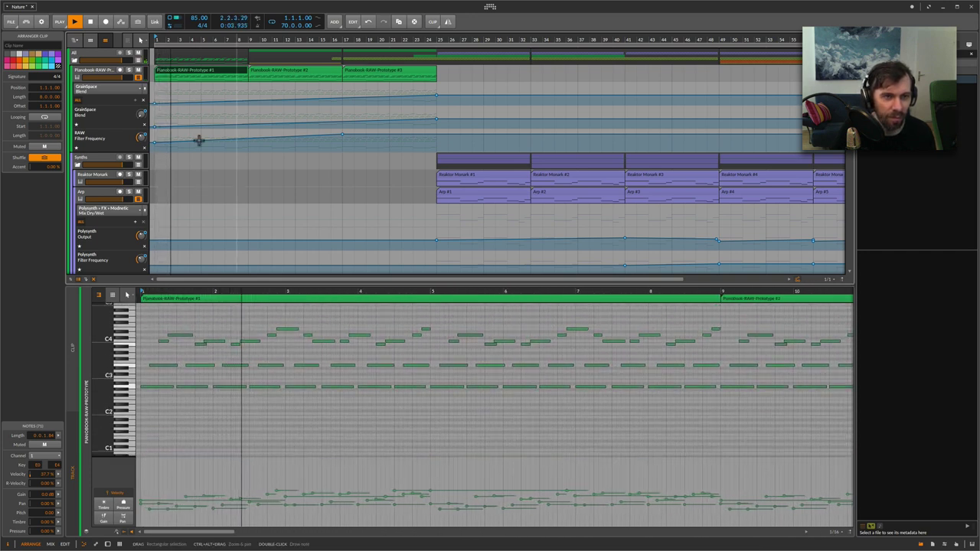
click(156, 73)
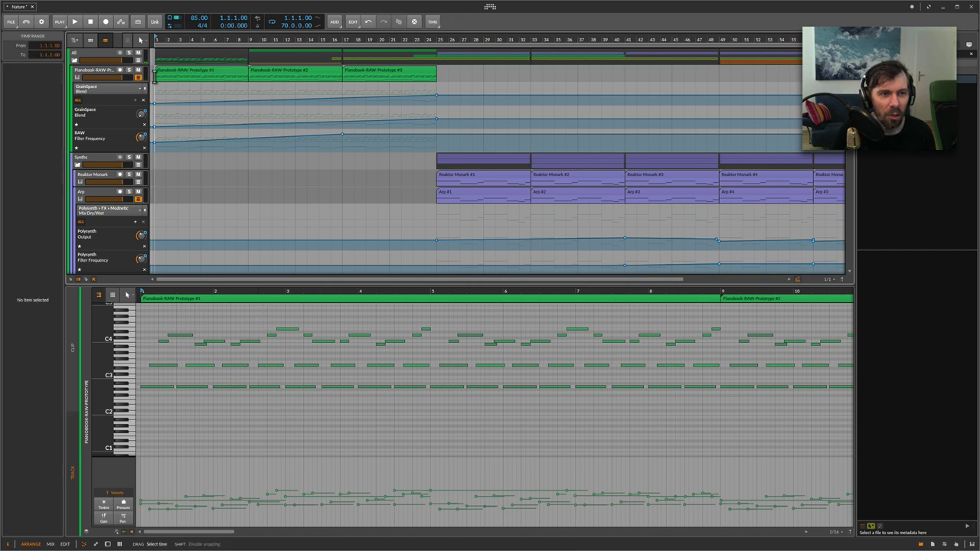
key(space)
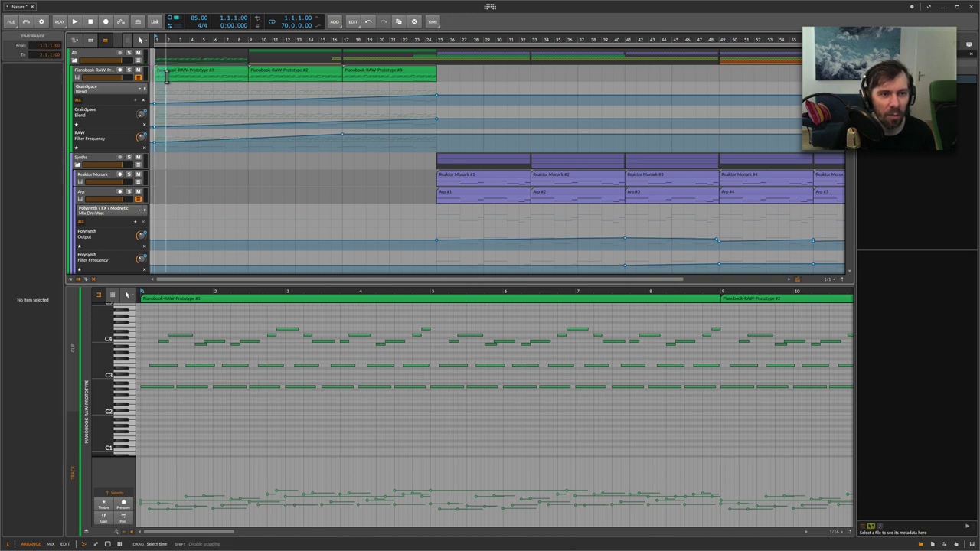
scroll(149, 324, up, 3)
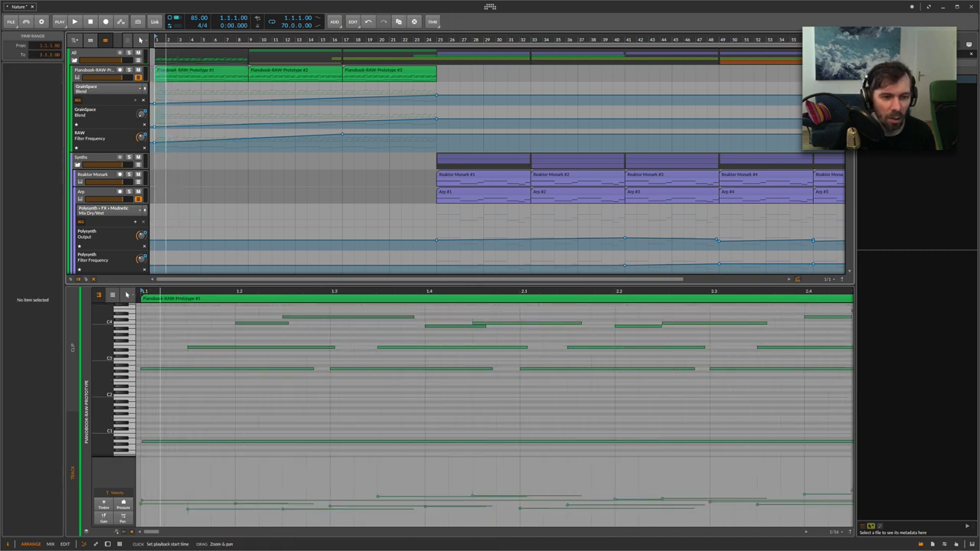
scroll(214, 293, down, 3)
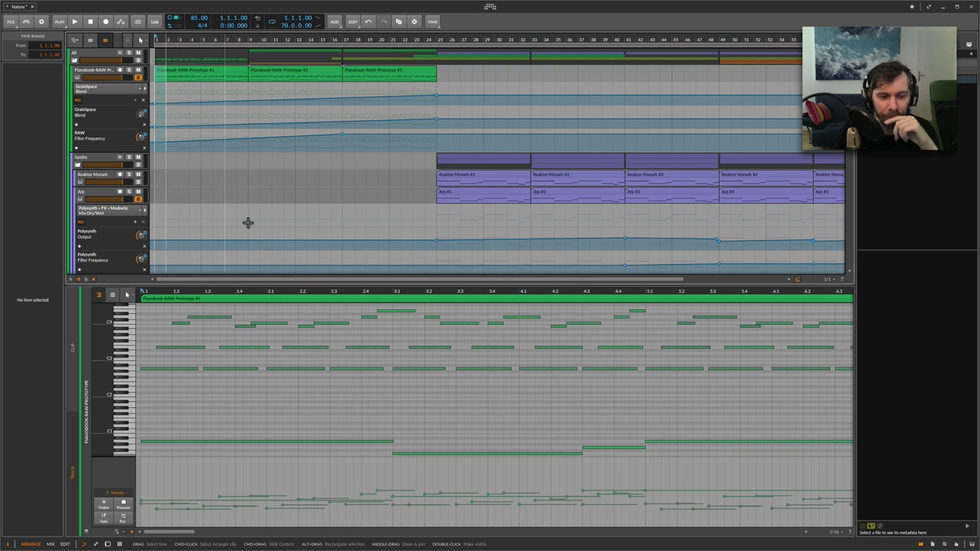
- Zoom the piano roll out and select the C1 bass notes and the lower bass notes at bars 3, 7, 11
drag(300, 299, 275, 420)
scroll(274, 418, down, 1)
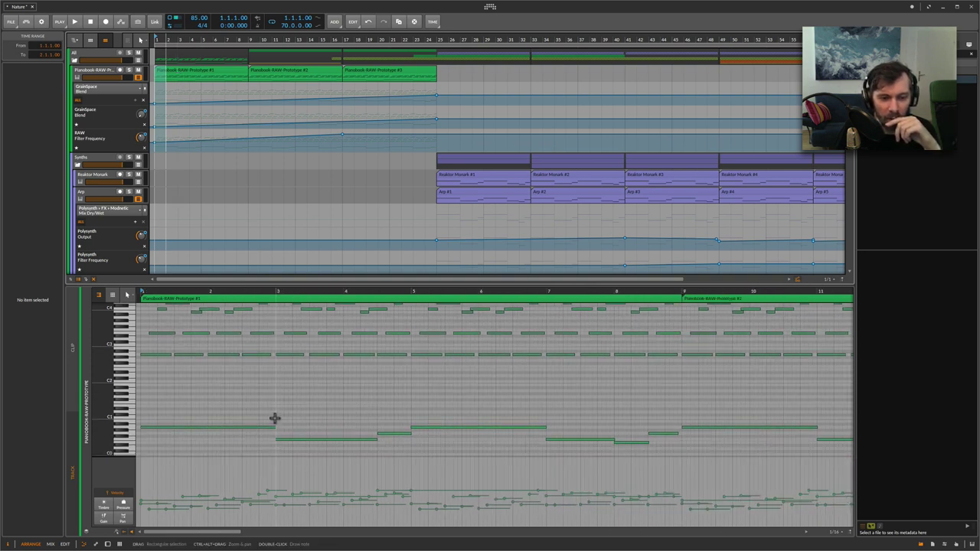
click(131, 426)
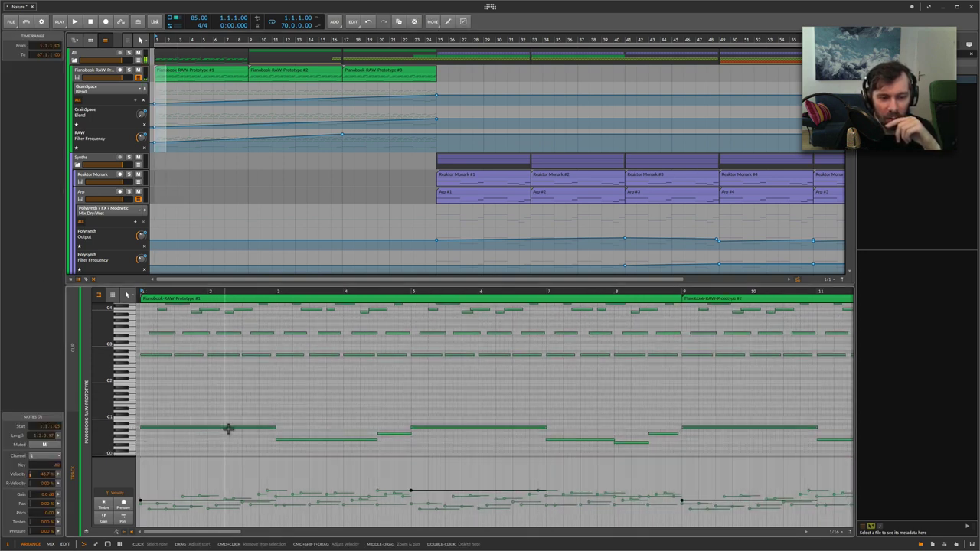
click(131, 440)
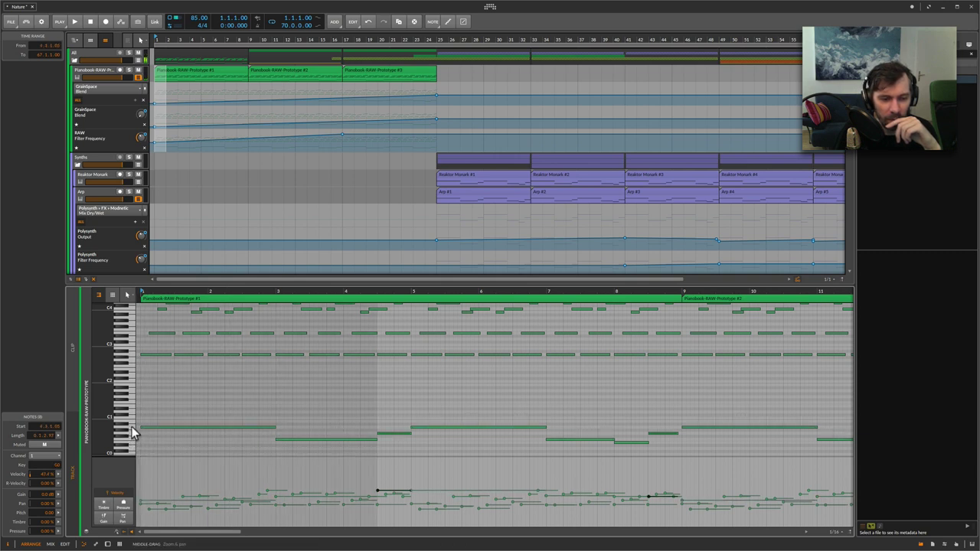
click(132, 427)
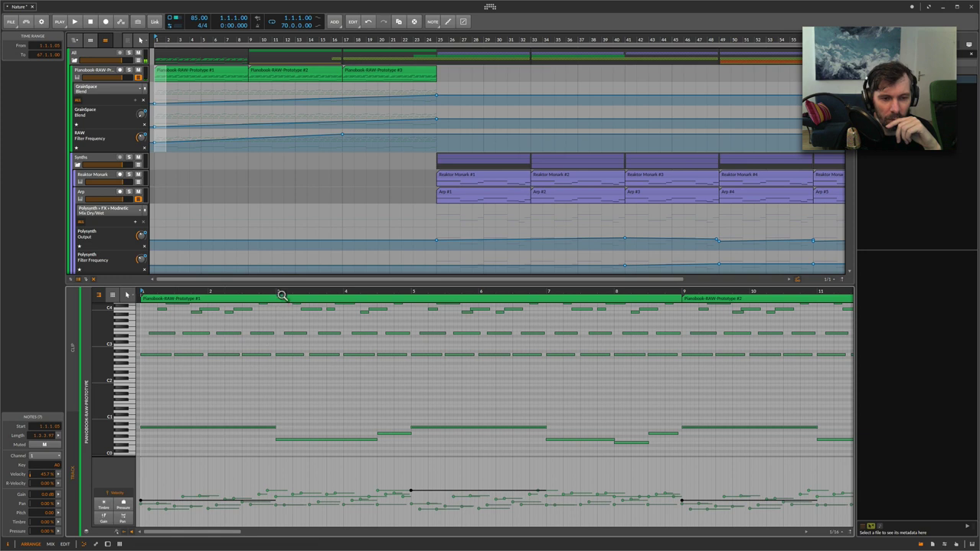
drag(281, 291, 239, 292)
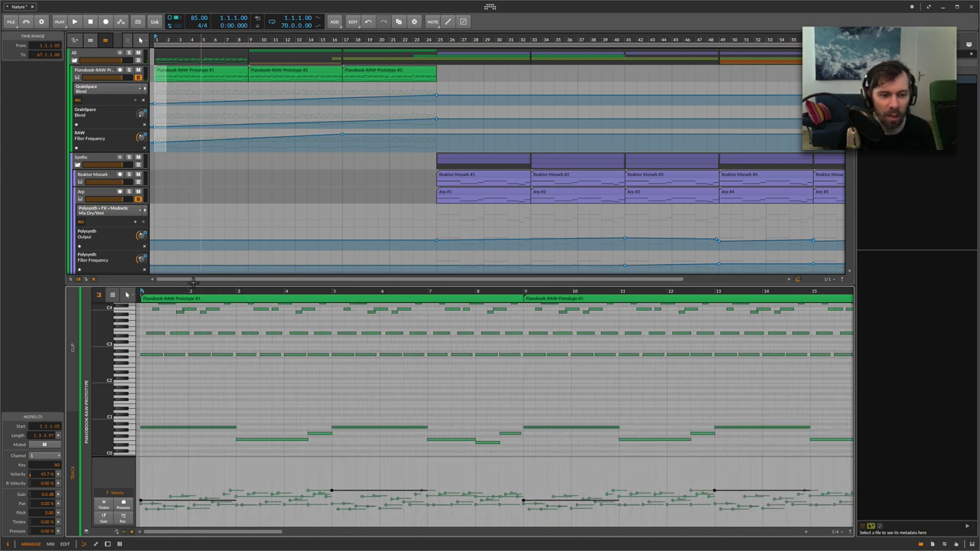
scroll(165, 337, up, 3)
click(145, 383)
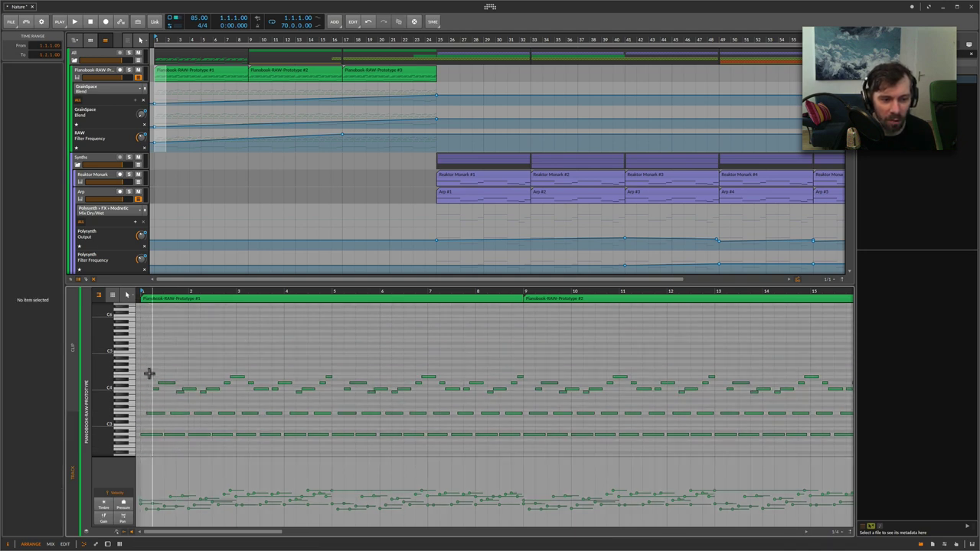
- Zoom the arrangement to bars 1–48 and audition the opening bars, then stop playback
scroll(199, 334, down, 1)
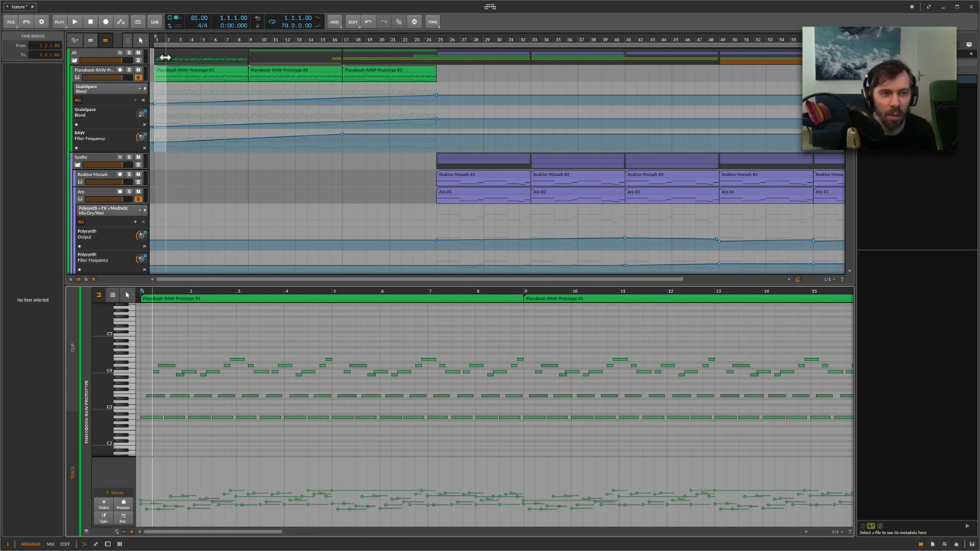
drag(160, 39, 158, 40)
key(space)
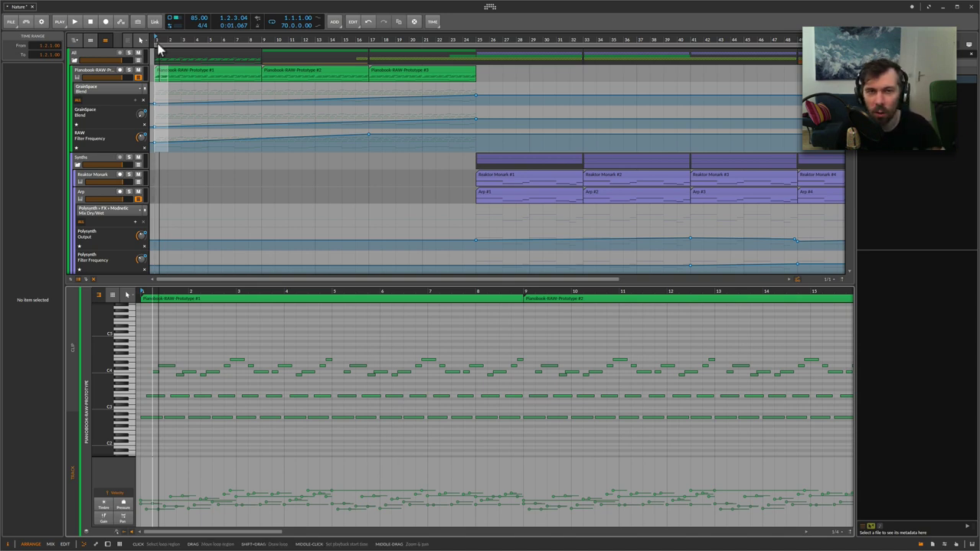
key(space)
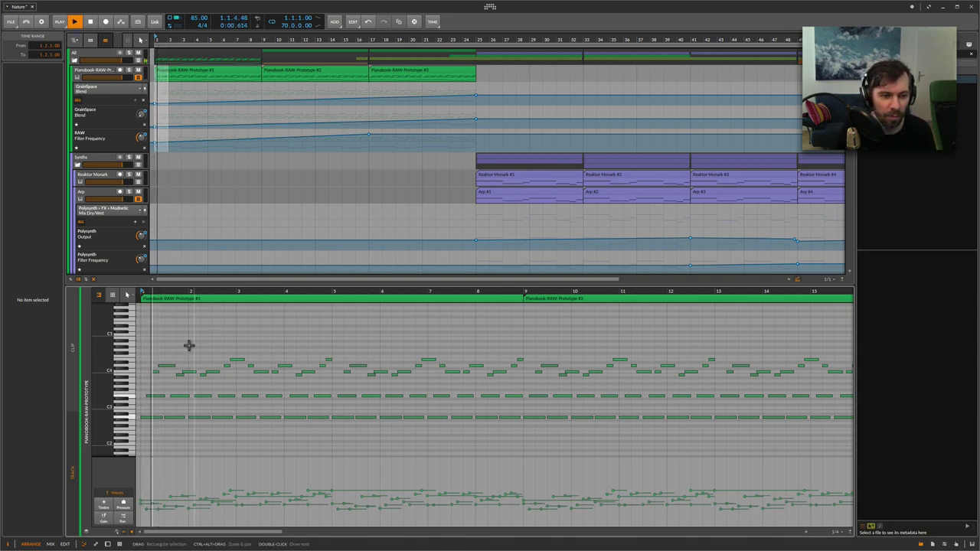
scroll(189, 346, down, 3)
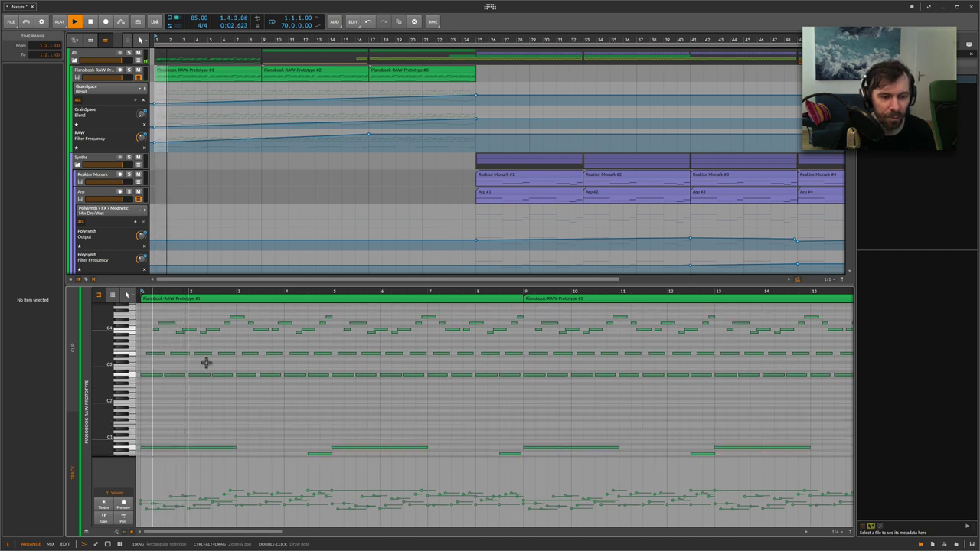
scroll(205, 357, down, 2)
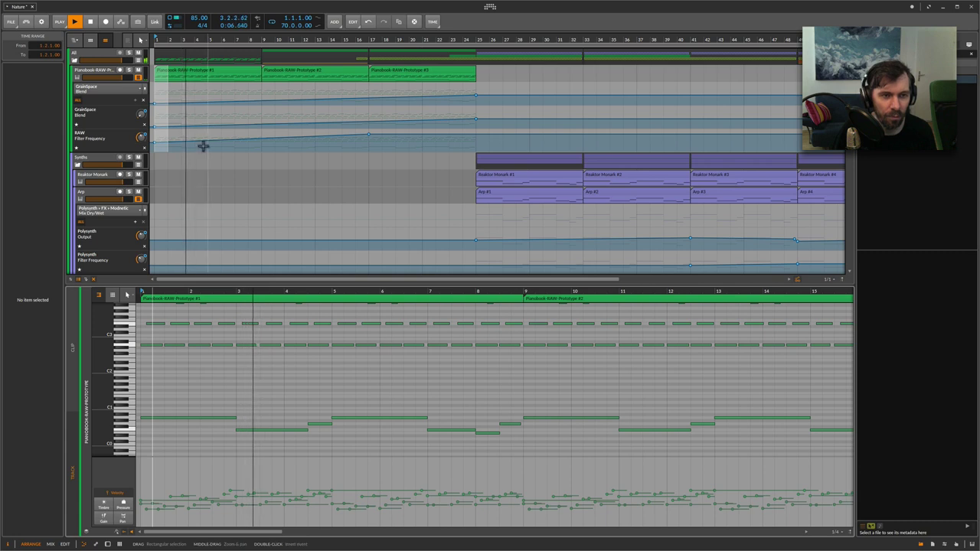
key(space)
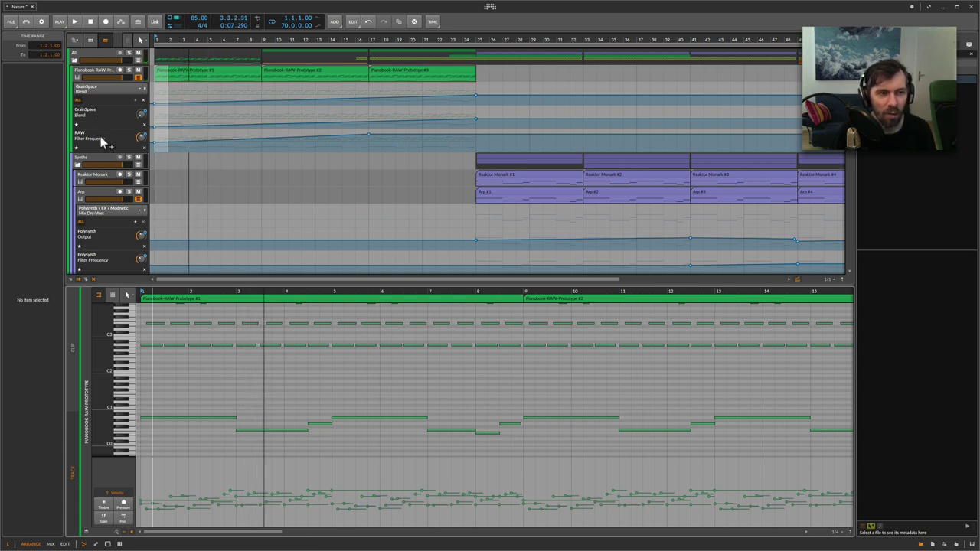
- Show the Pianobook track's instrument settings and device chain, with the arrangement zoomed out
click(94, 74)
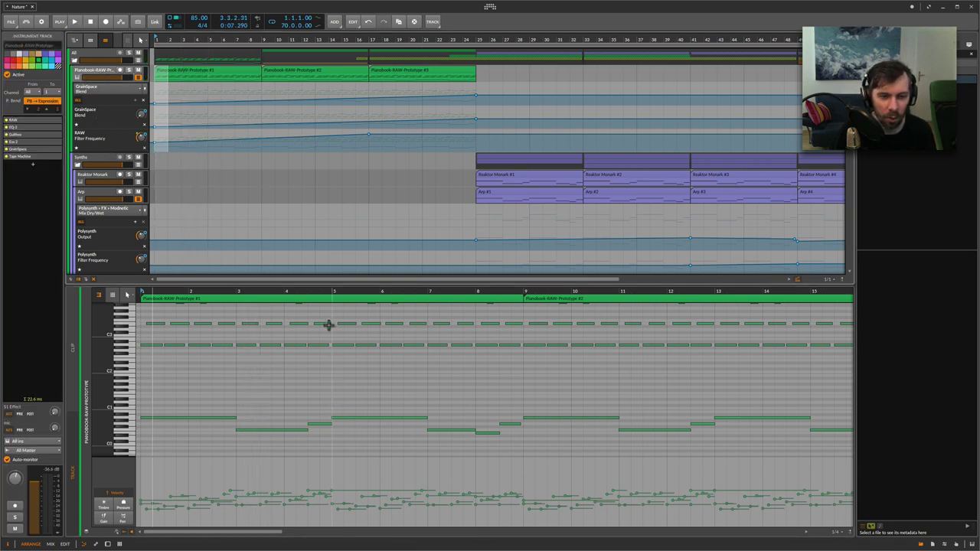
key(d)
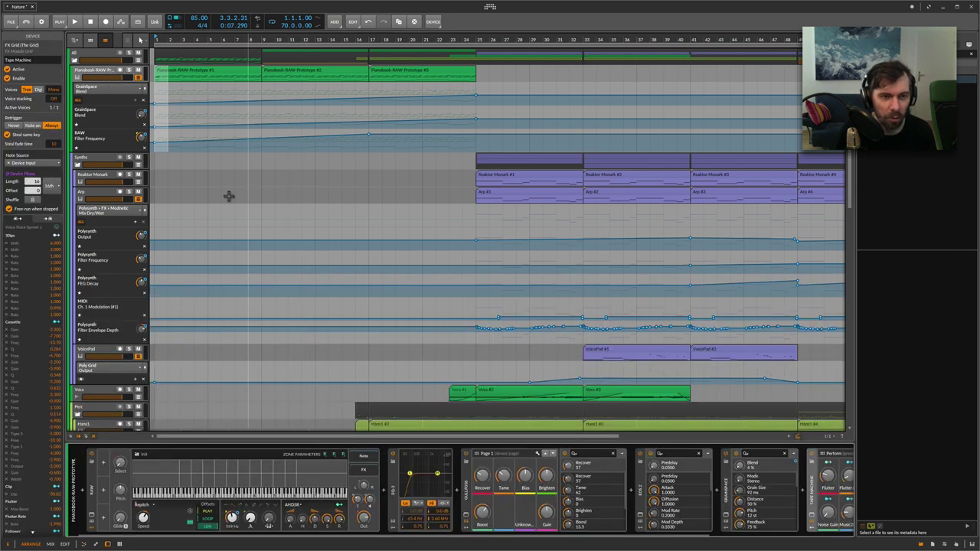
drag(172, 40, 360, 115)
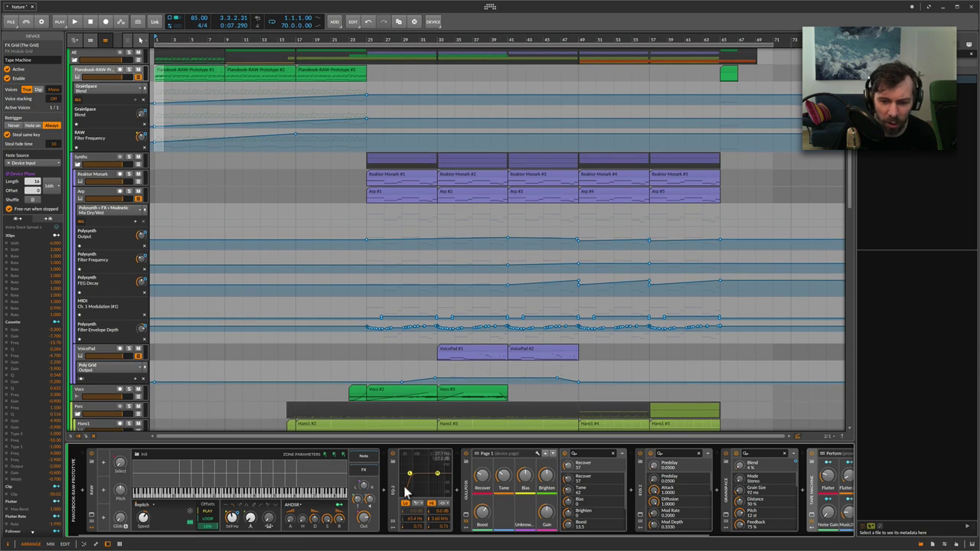
- Play from bar 49, solo the Strings group, then stop playback
scroll(286, 292, down, 5)
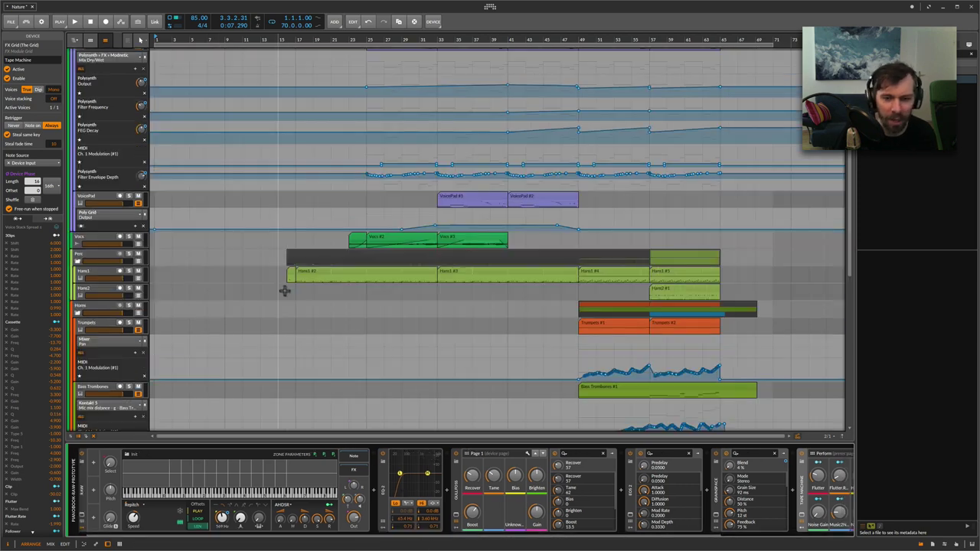
scroll(292, 296, down, 6)
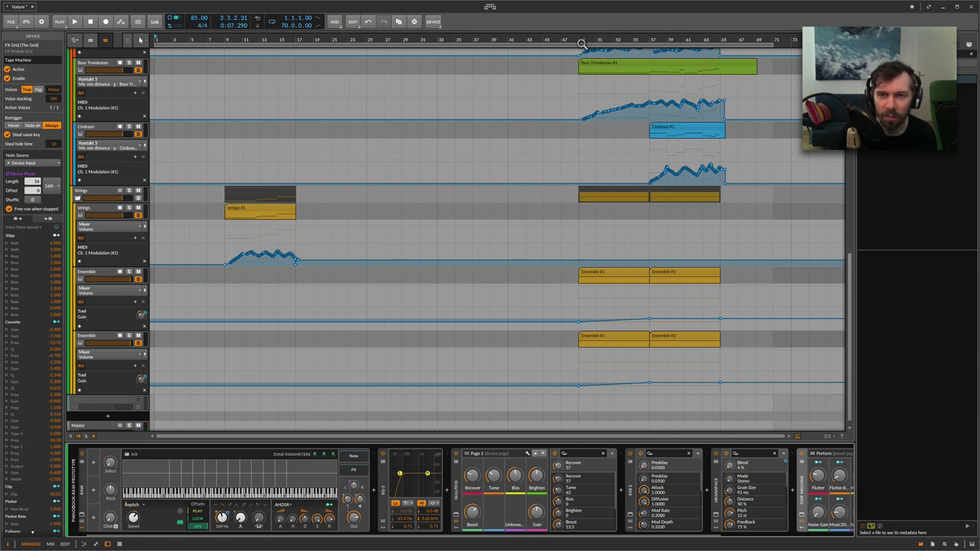
key(space)
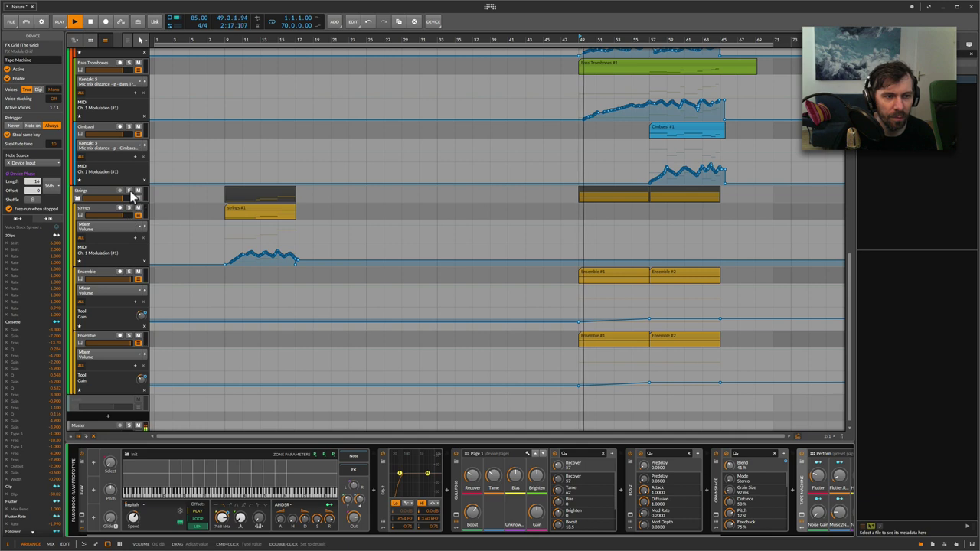
click(130, 191)
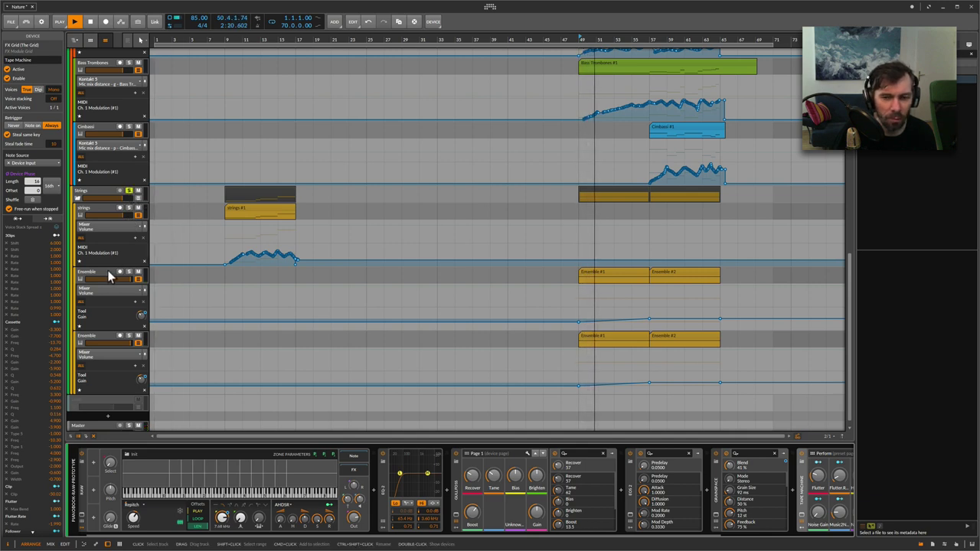
scroll(115, 286, down, 1)
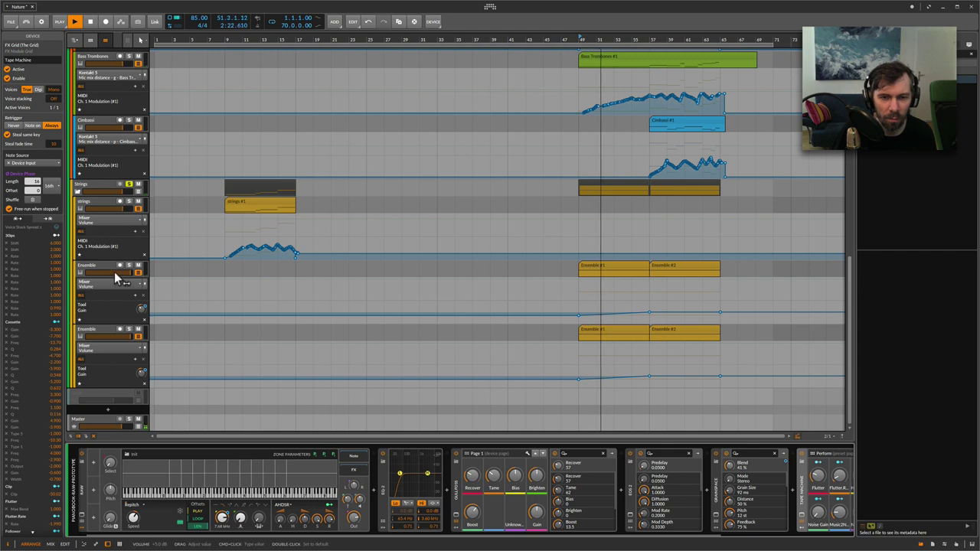
key(space)
- Open the Ensemble #1 clip's long held A note in the note editor
double_click(587, 269)
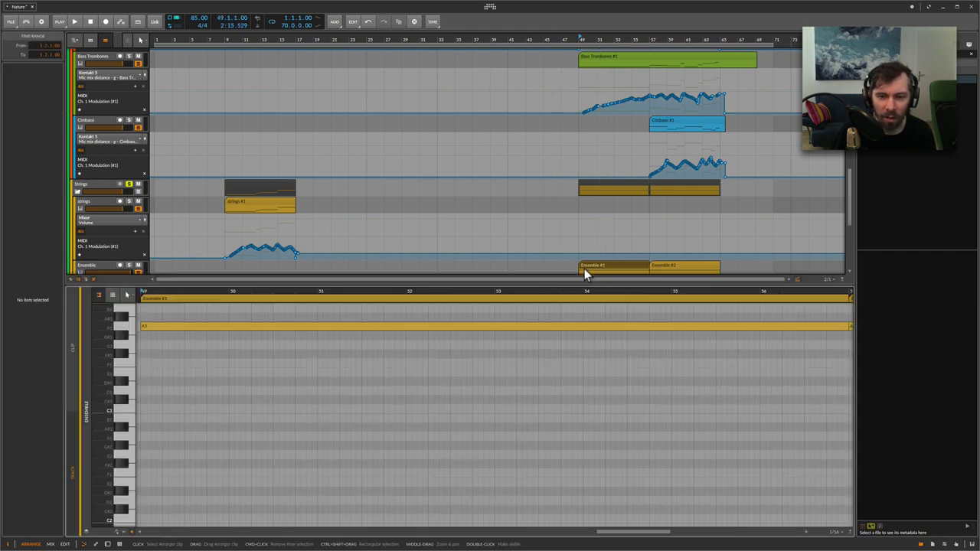
drag(256, 299, 373, 274)
scroll(524, 219, down, 3)
- Show the Ensemble devices and open Kontakt's Spitfire Symphonic Strings 'f - Ensembles' window
scroll(524, 219, down, 5)
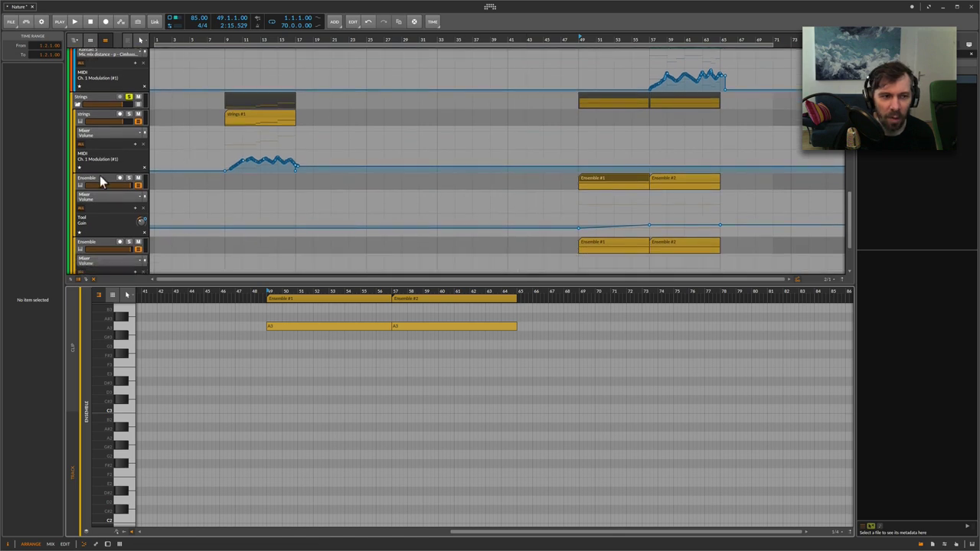
key(d)
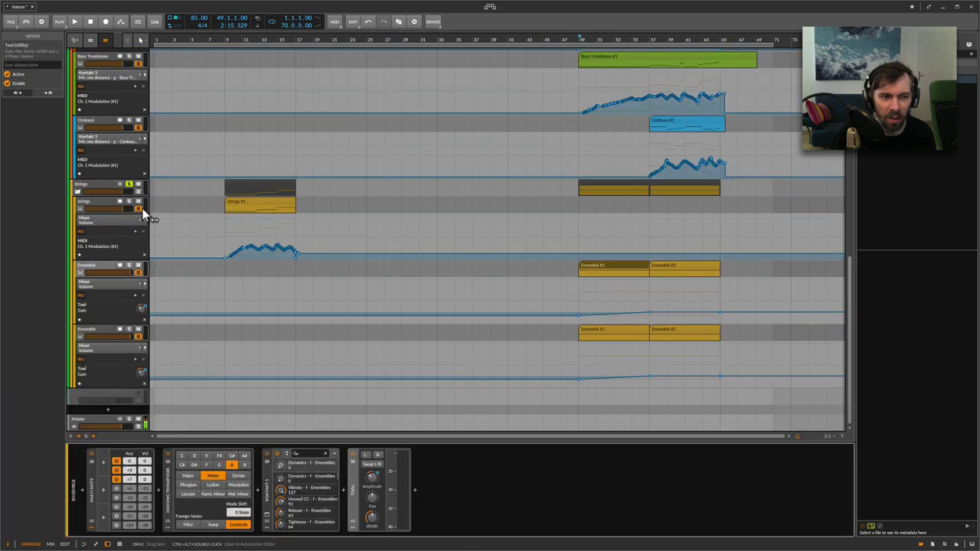
click(267, 520)
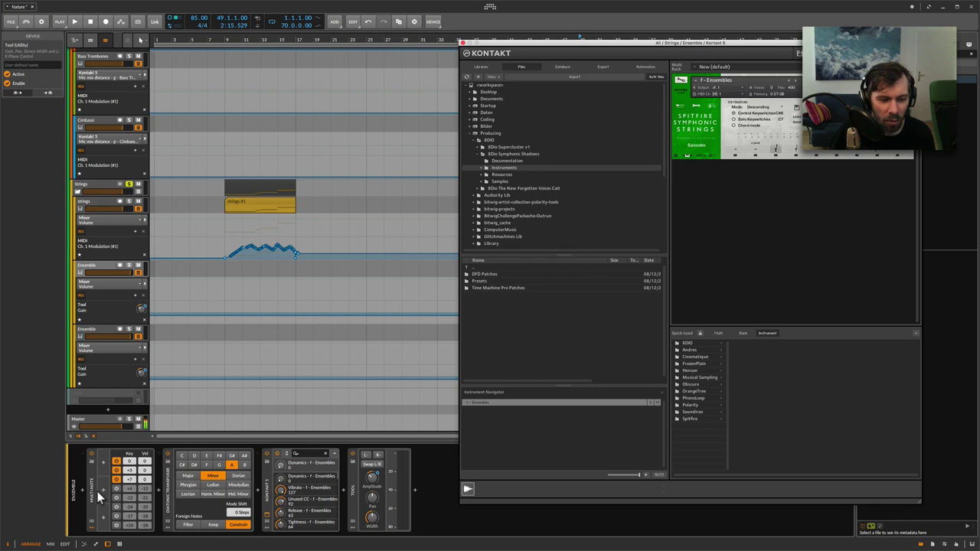
- Inspect the Multi-Note, Diatonic Transposer and Kontakt 5 devices, then move and close the Kontakt window
click(94, 496)
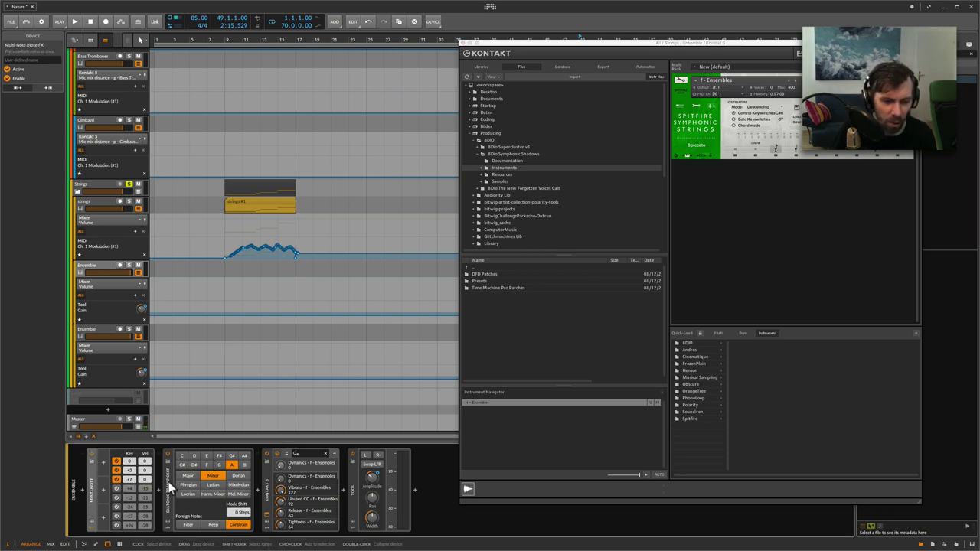
click(170, 502)
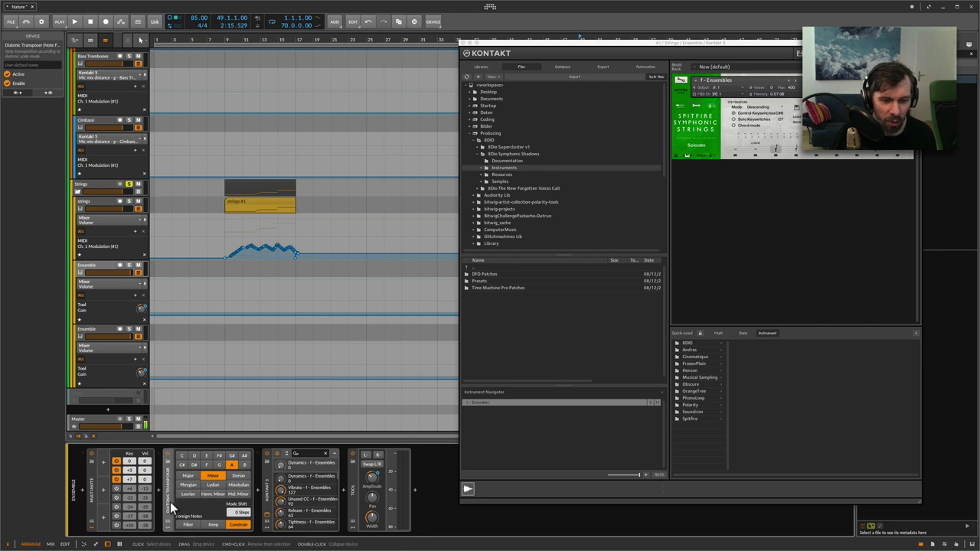
click(265, 484)
drag(703, 54, 623, 64)
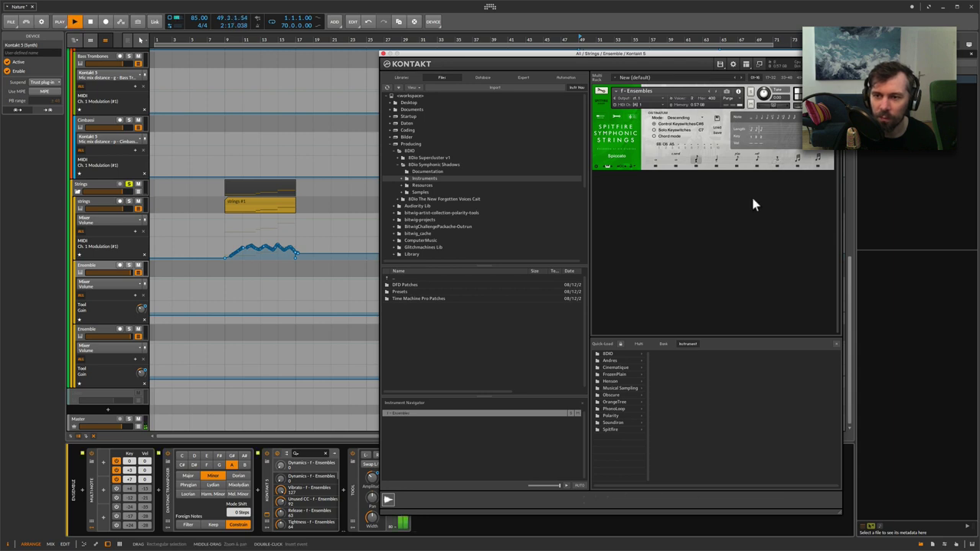
click(384, 56)
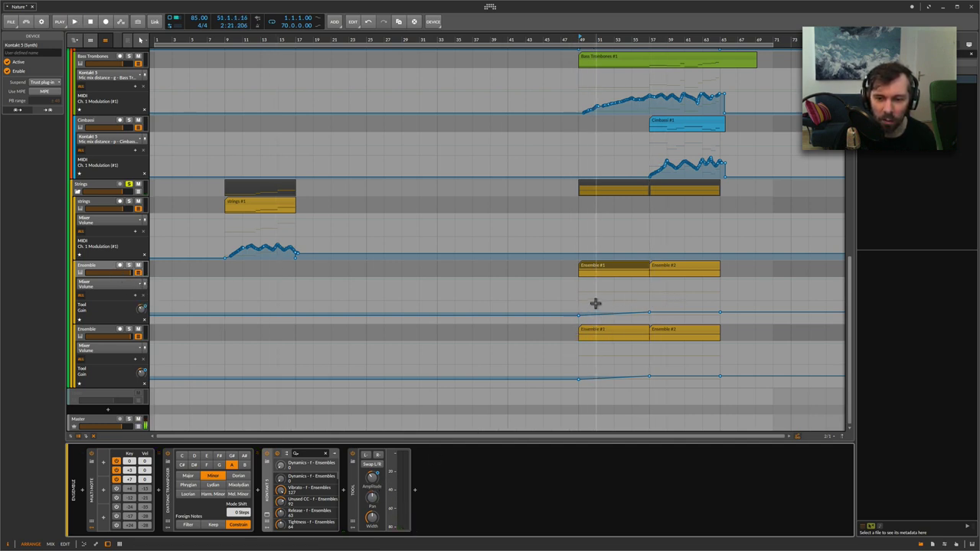
- Play the section, select the Horns group to show its settings and reverb, then stop playback
key(space)
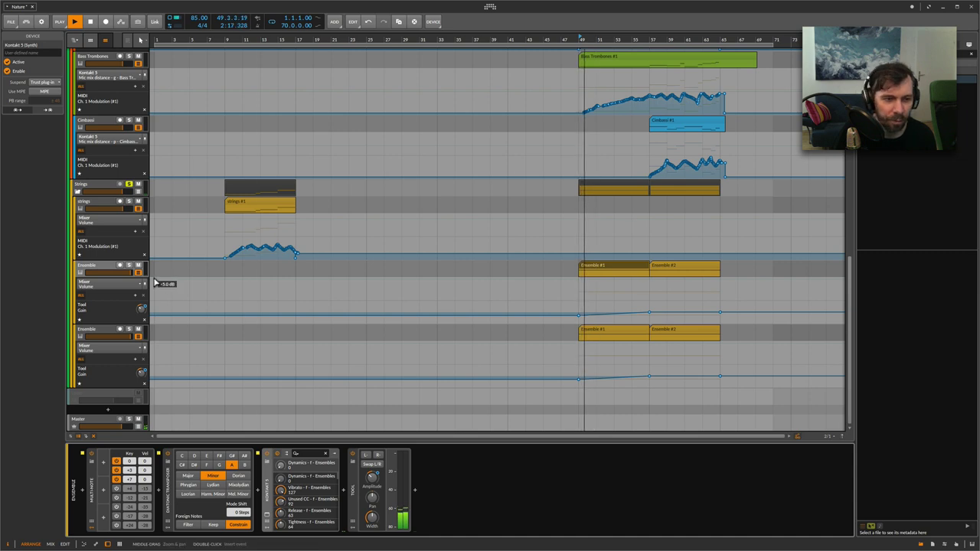
scroll(123, 145, up, 1)
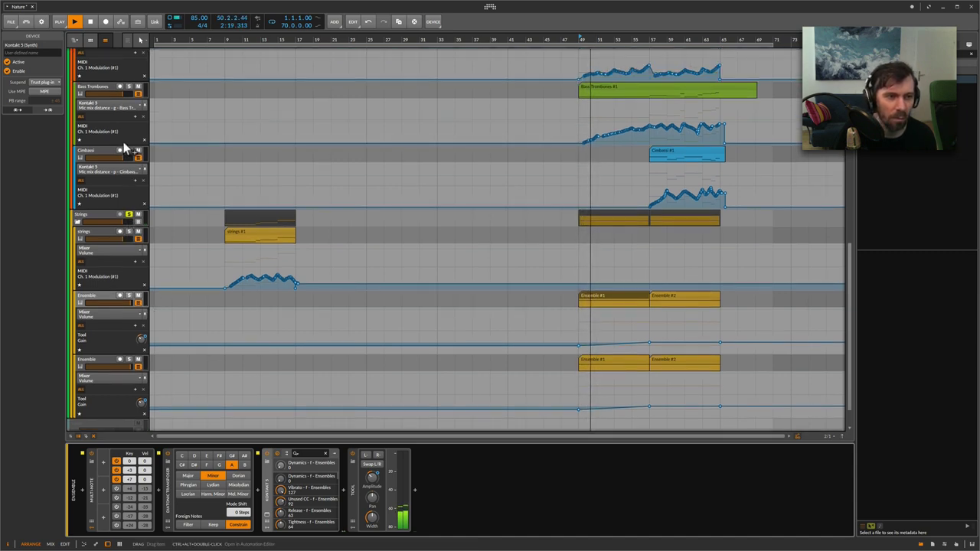
scroll(126, 115, up, 2)
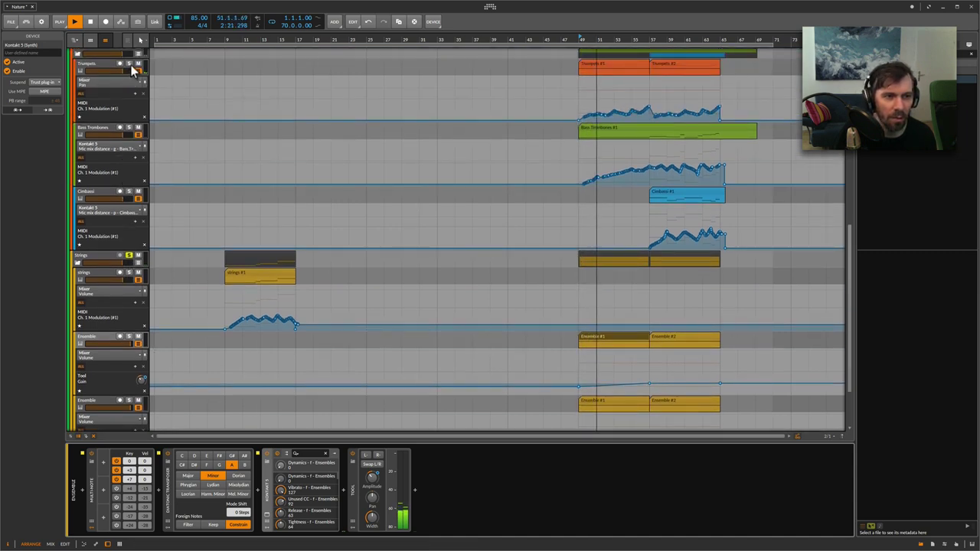
scroll(132, 73, up, 1)
click(131, 81)
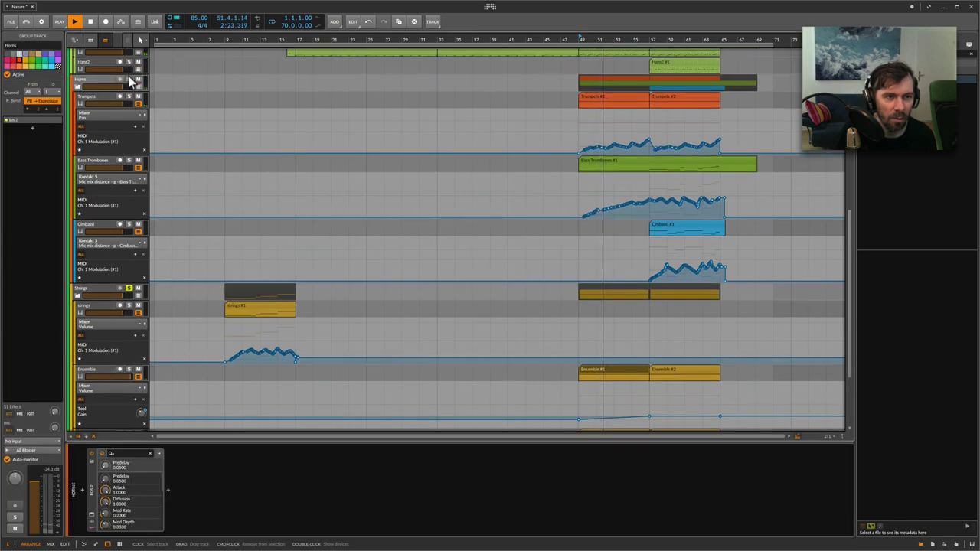
scroll(289, 197, down, 2)
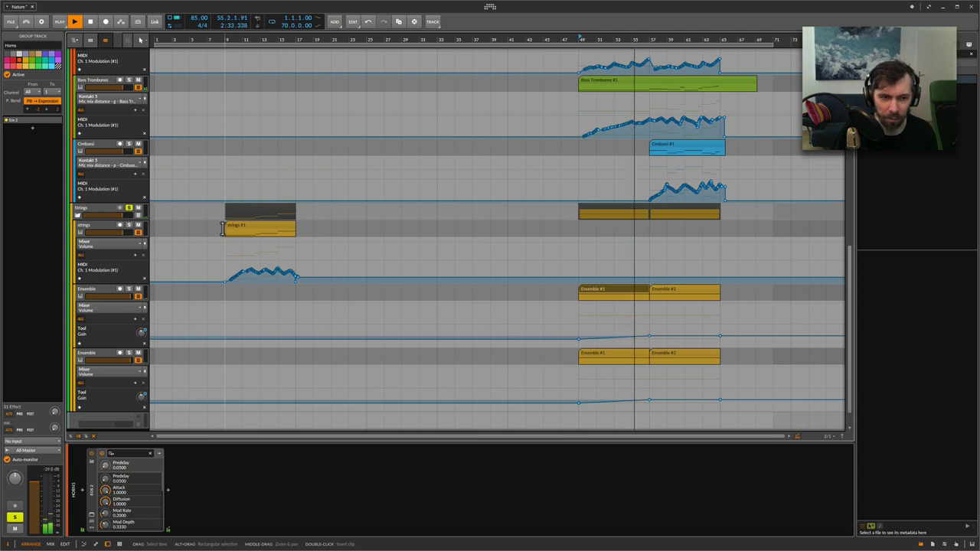
scroll(222, 228, up, 2)
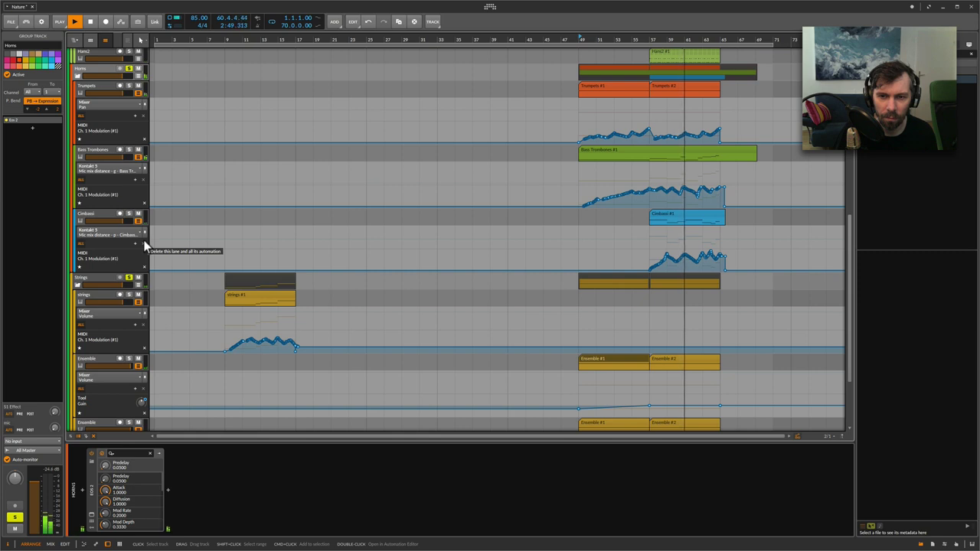
key(space)
- Open the Cimbassi #1 clip in the note editor and scroll through its notes
double_click(660, 219)
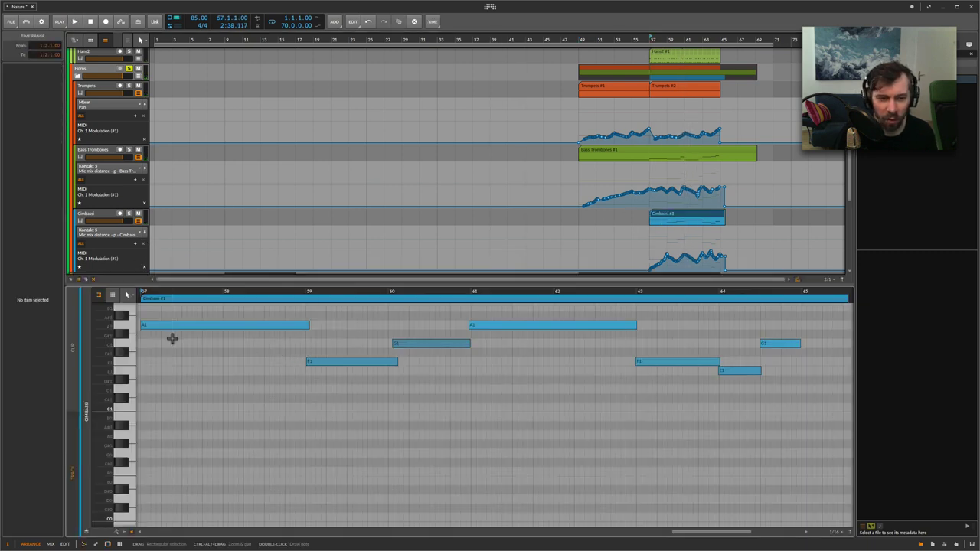
scroll(172, 338, up, 1)
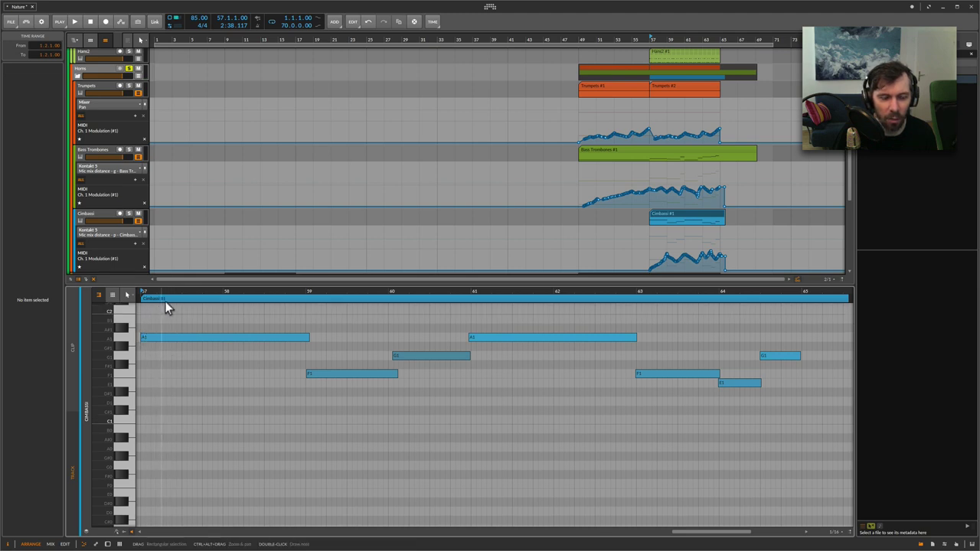
scroll(184, 317, down, 2)
scroll(189, 327, up, 1)
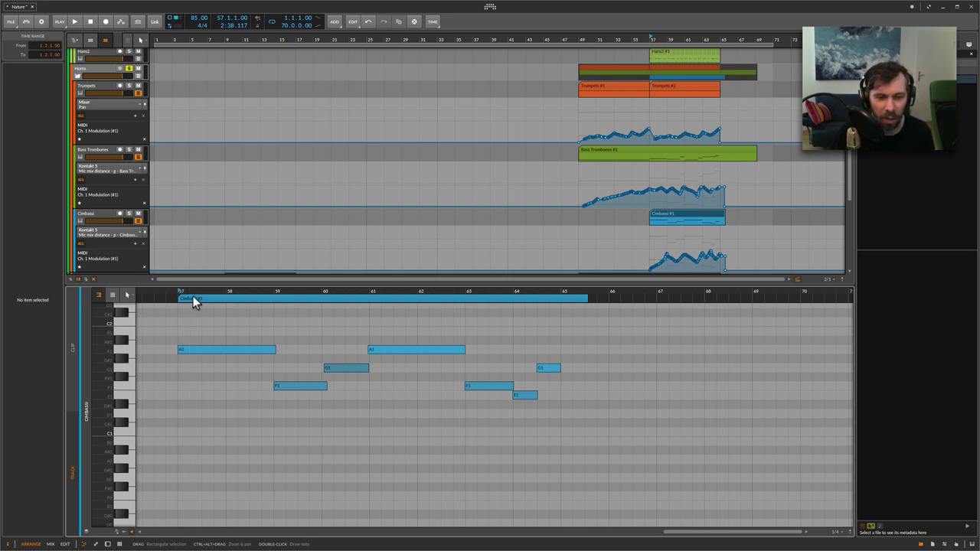
scroll(206, 296, up, 2)
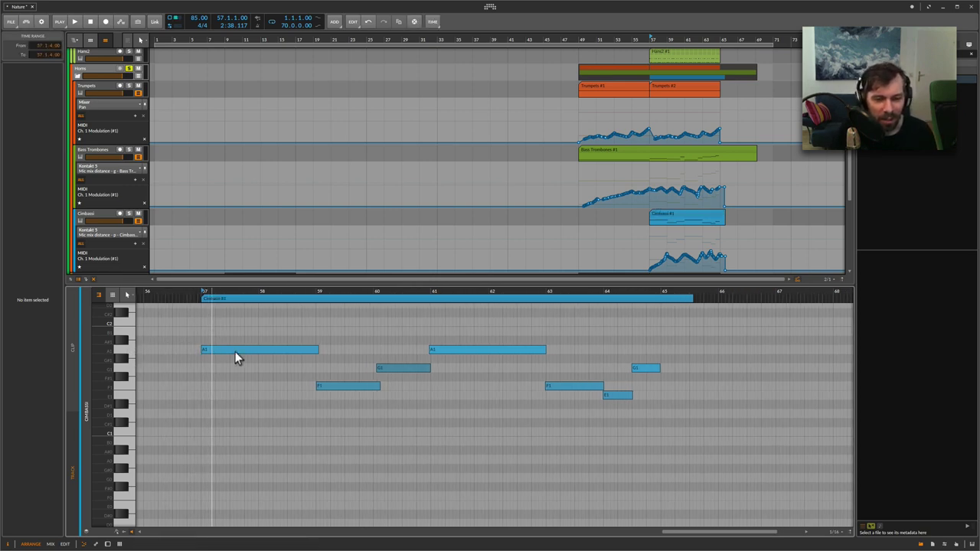
- Show the Bass Trombones #1 clip with the note editor zoomed out to bars 35–83
scroll(239, 350, up, 1)
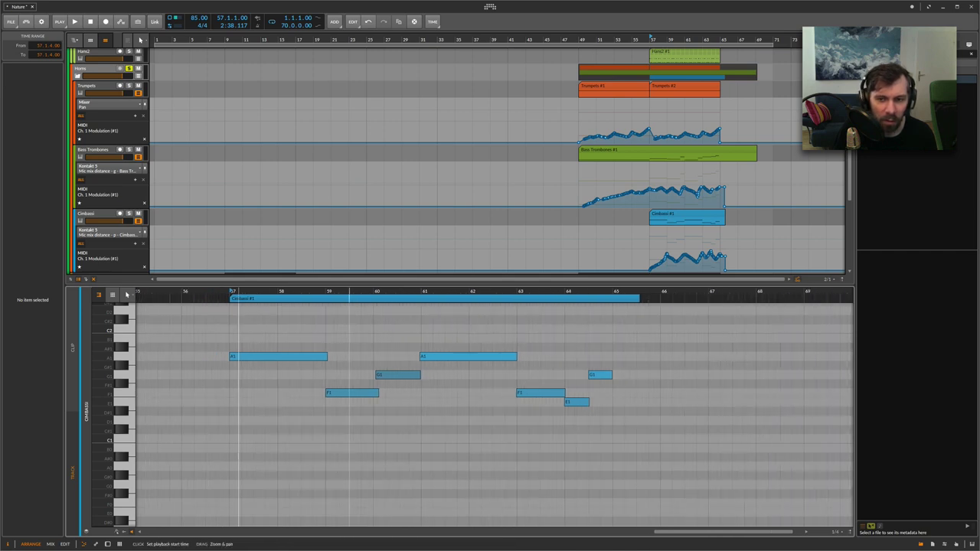
click(652, 152)
drag(494, 293, 458, 331)
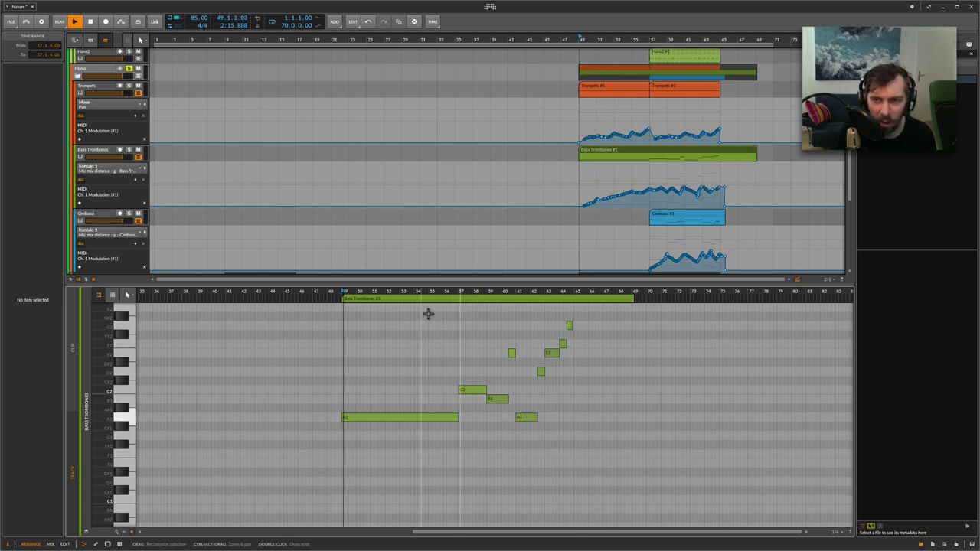
click(655, 62)
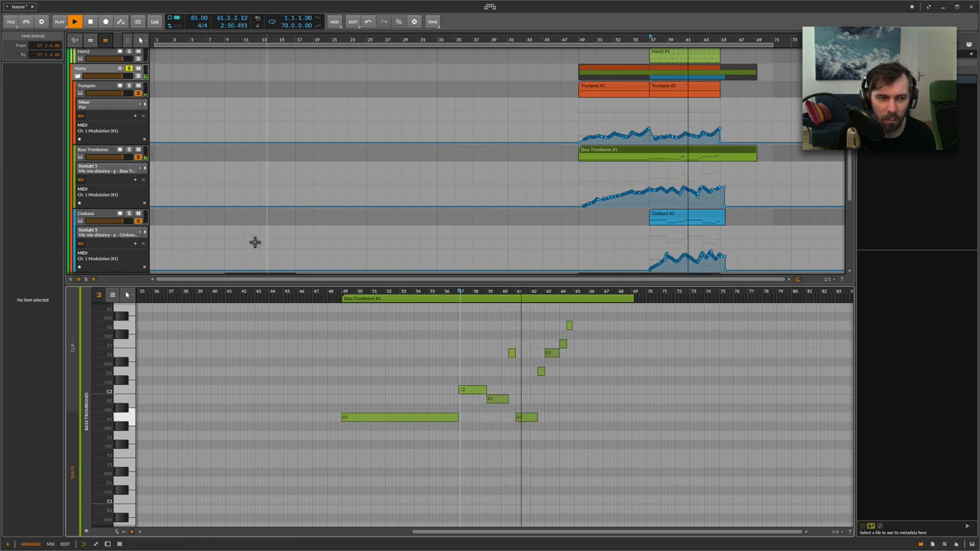
scroll(215, 226, up, 5)
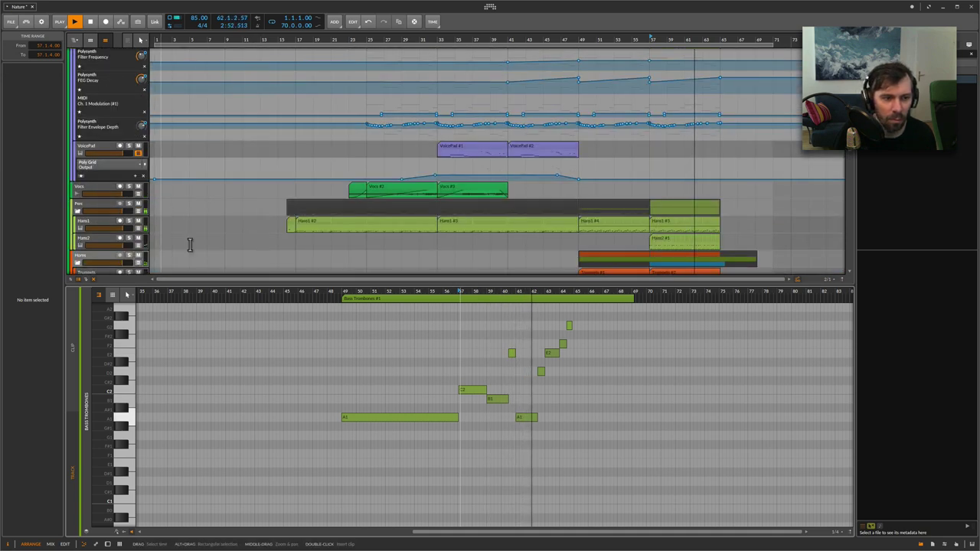
scroll(516, 340, down, 2)
scroll(535, 243, down, 3)
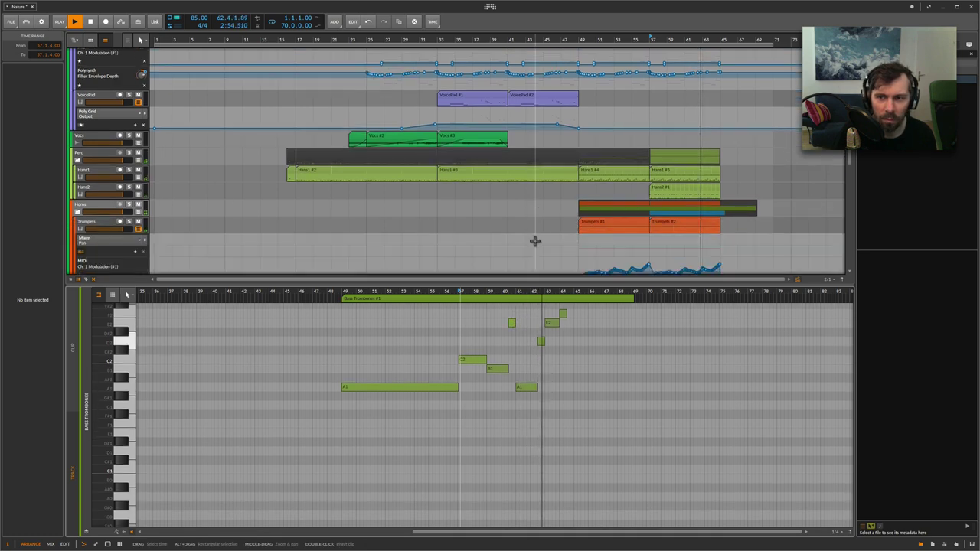
scroll(535, 241, down, 15)
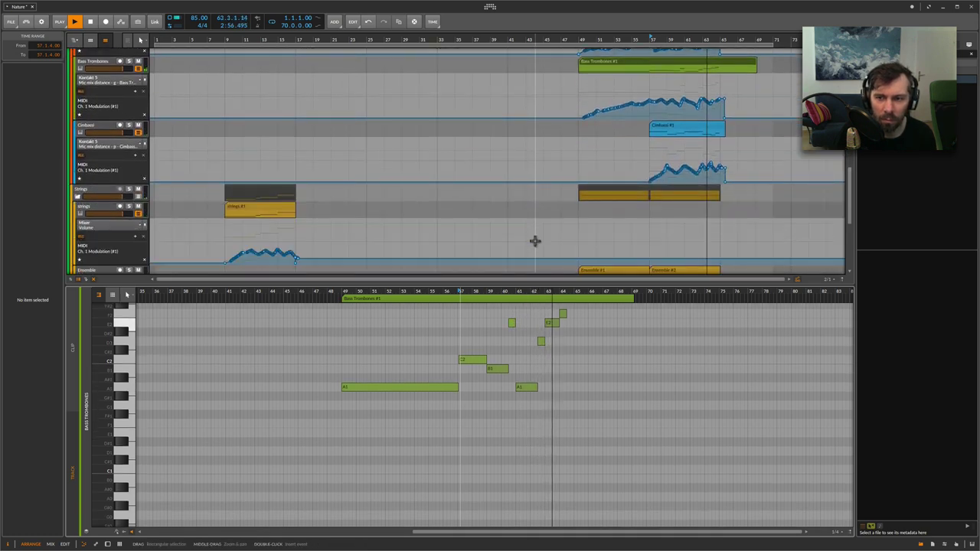
scroll(535, 241, down, 6)
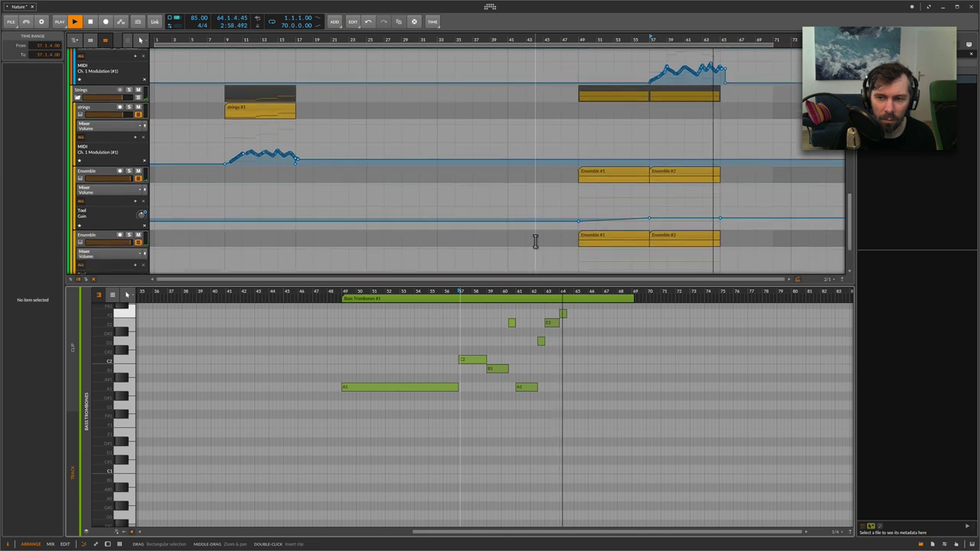
scroll(534, 241, down, 2)
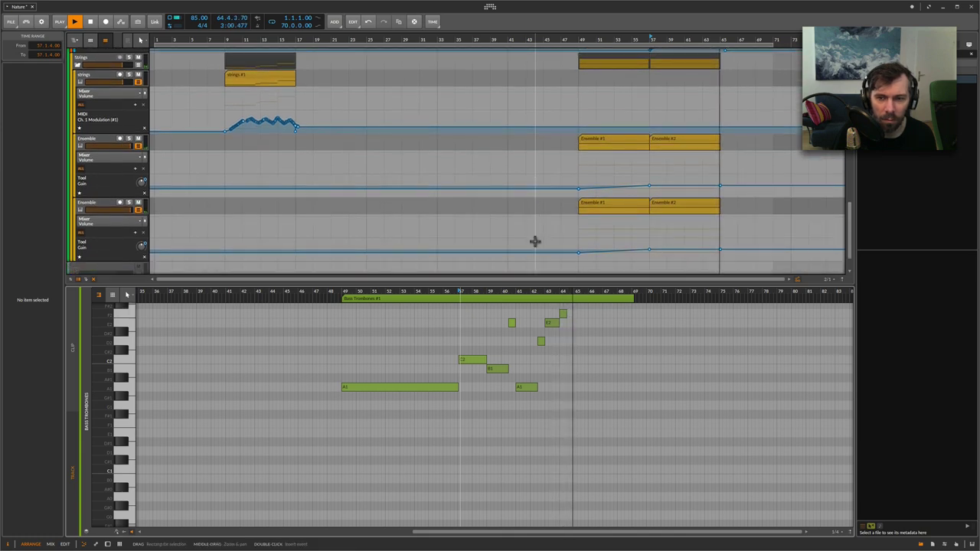
scroll(535, 241, up, 10)
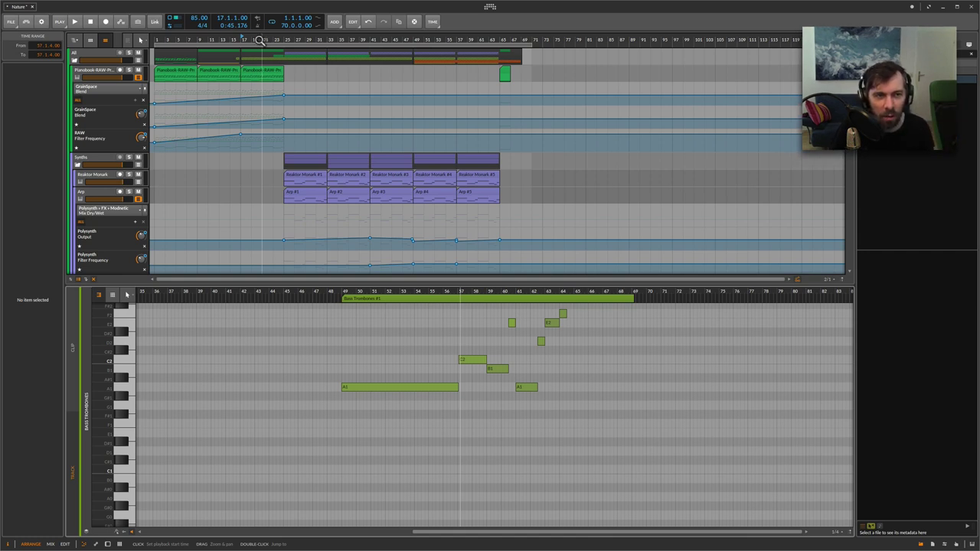
- Show the Pianobook RAW Prototype track's contents in the editor
click(111, 72)
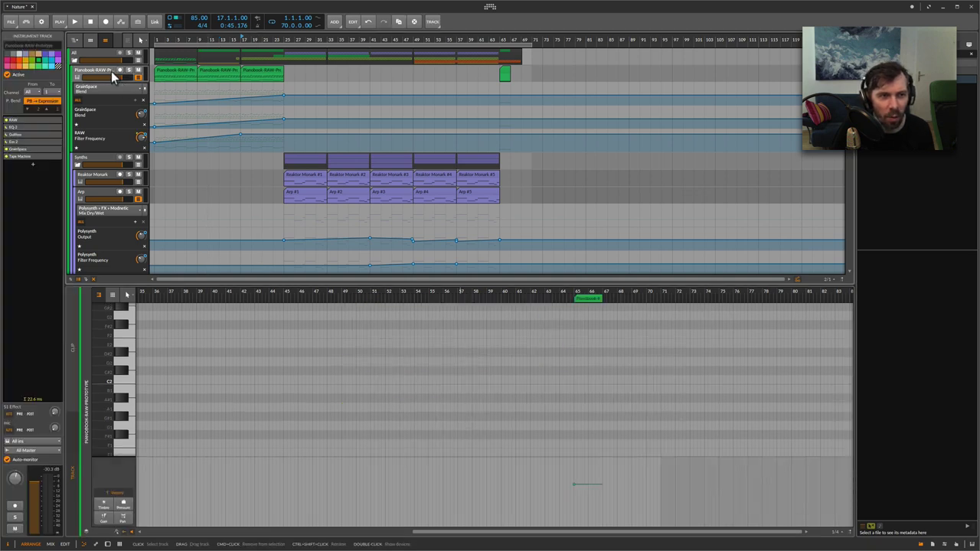
scroll(157, 88, down, 2)
scroll(158, 89, up, 2)
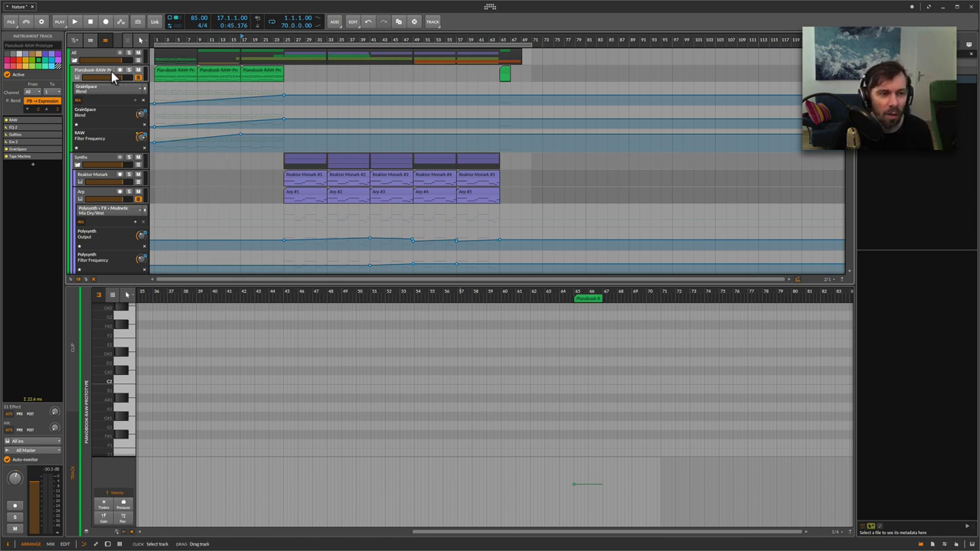
- Review the Arp track's notes and the Vocs track's audio in the editor
click(110, 193)
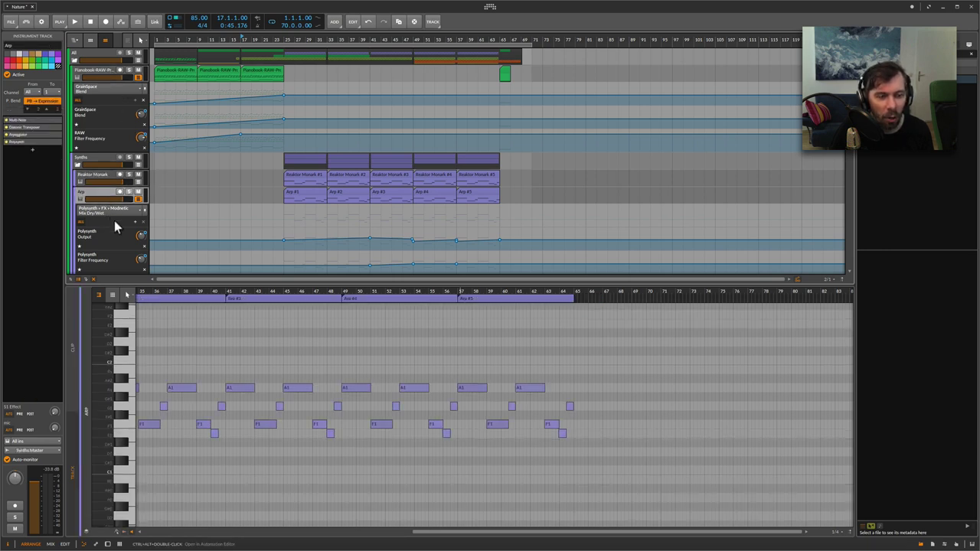
scroll(115, 225, down, 3)
scroll(115, 221, down, 4)
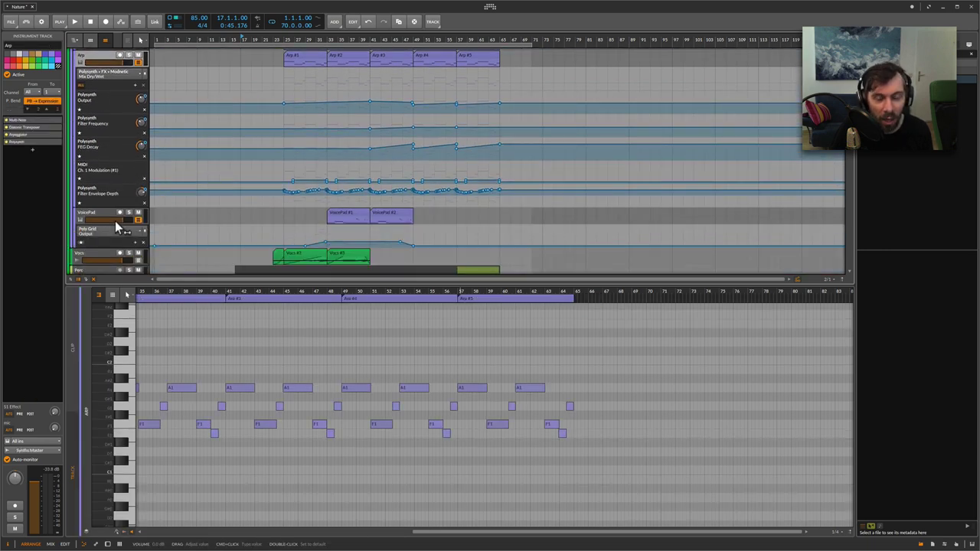
scroll(115, 223, down, 1)
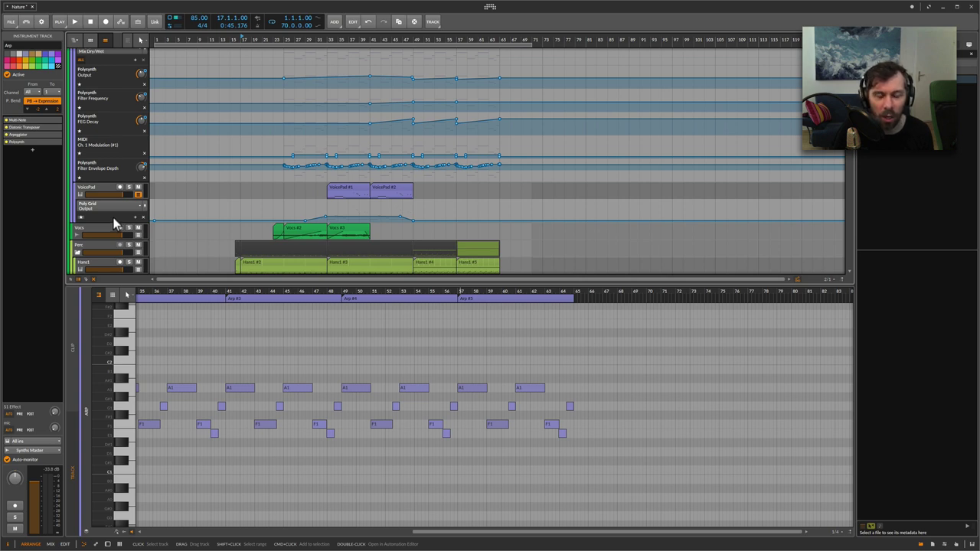
click(103, 227)
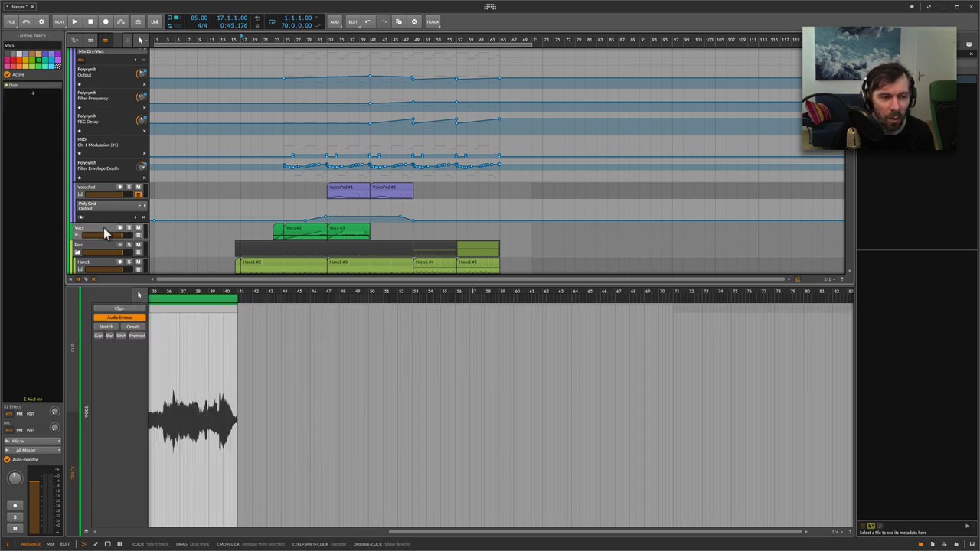
scroll(103, 228, down, 1)
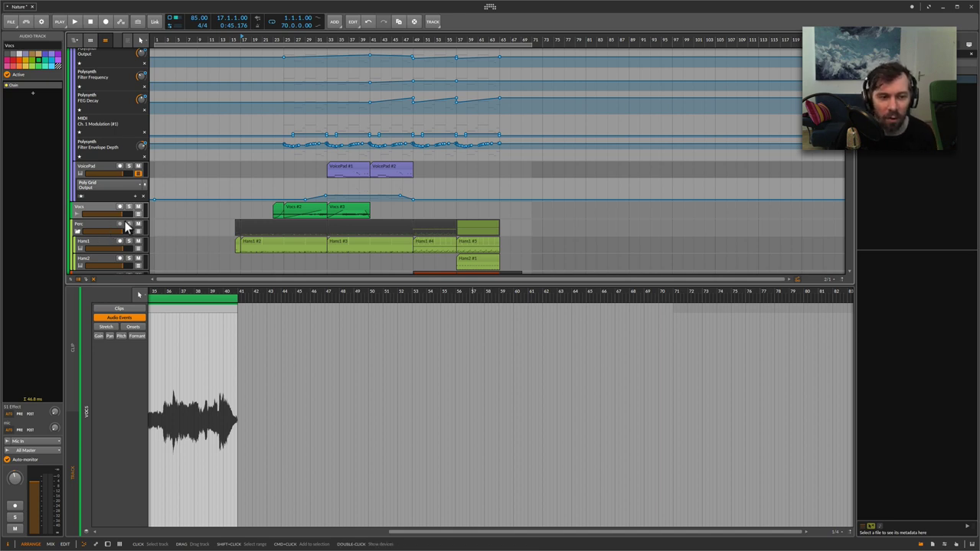
scroll(113, 221, down, 2)
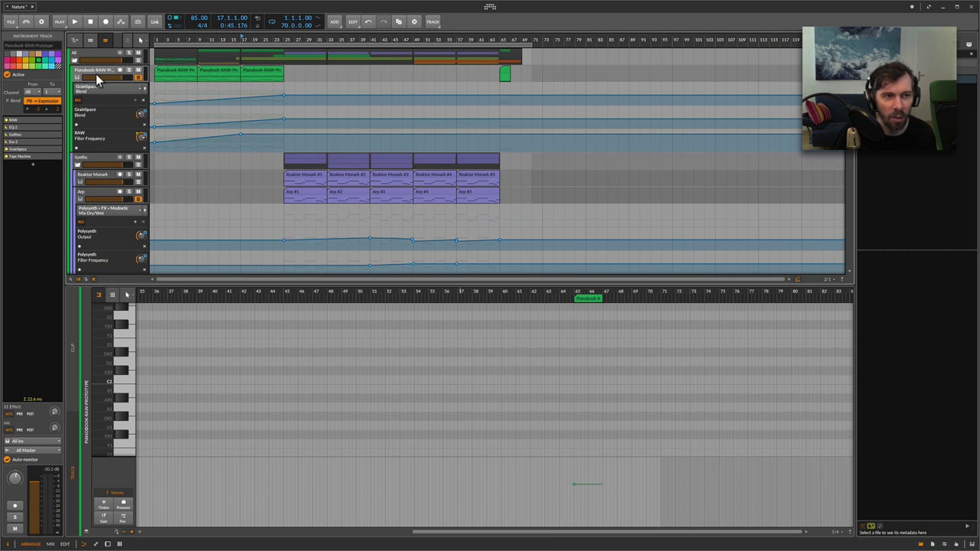
- Switch to the browser and scroll through the bitwig-pianobook repo's .bwpreset files and README
key(super+Tab)
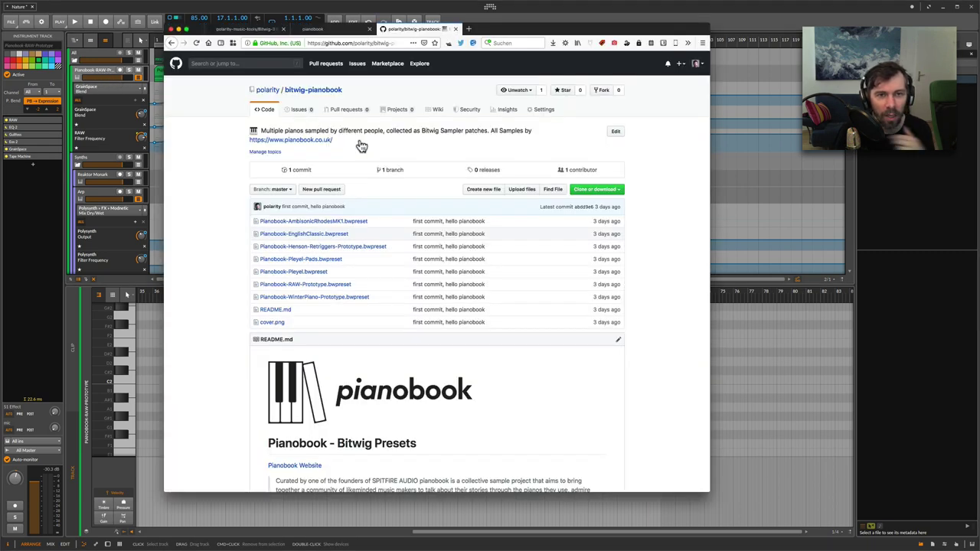
scroll(344, 123, down, 1)
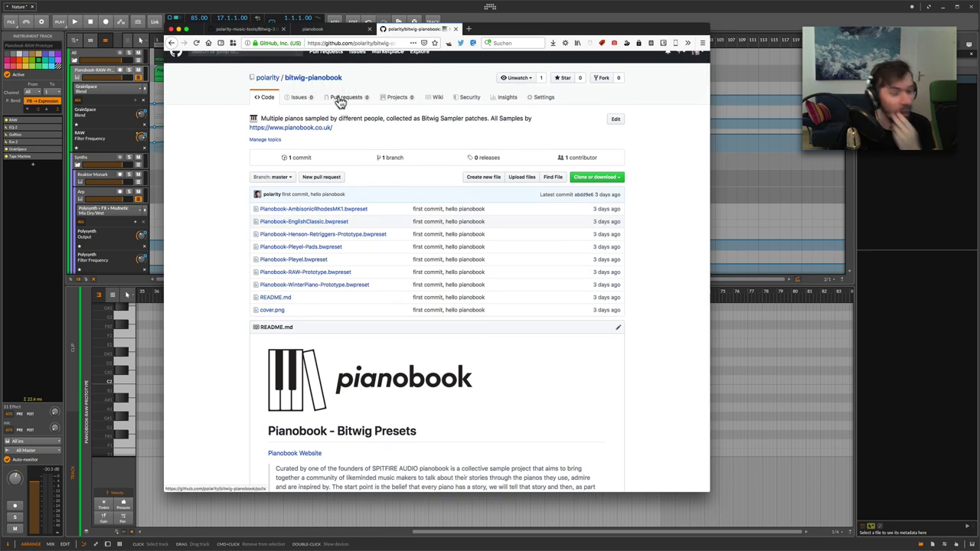
scroll(344, 145, down, 3)
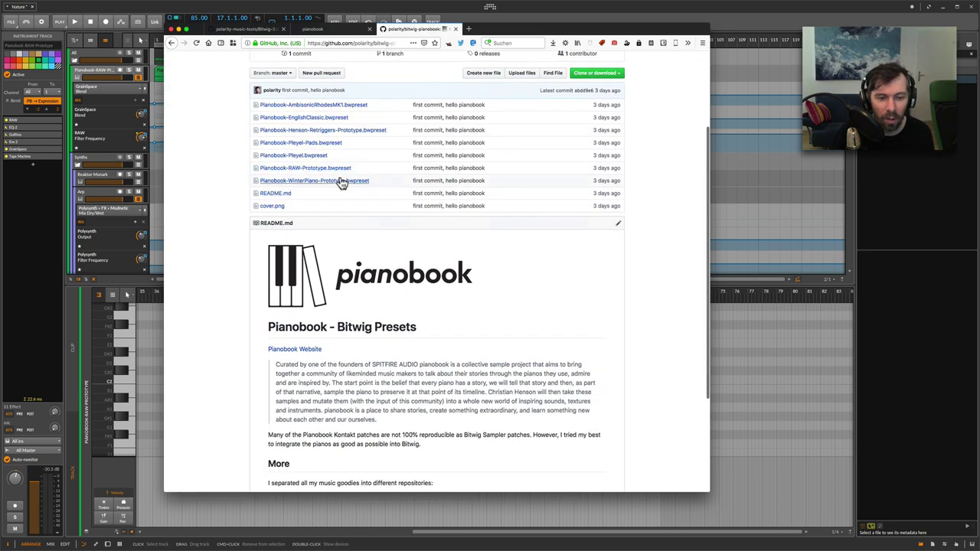
scroll(342, 183, down, 3)
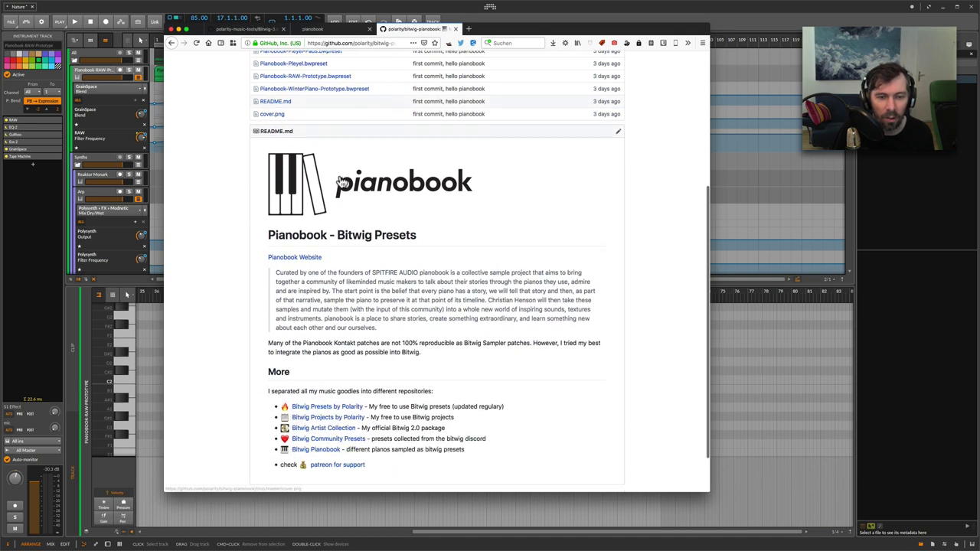
scroll(343, 183, up, 5)
- Browse the pianobook.co.uk site, then return to the bitwig-pianobook repository page
click(348, 29)
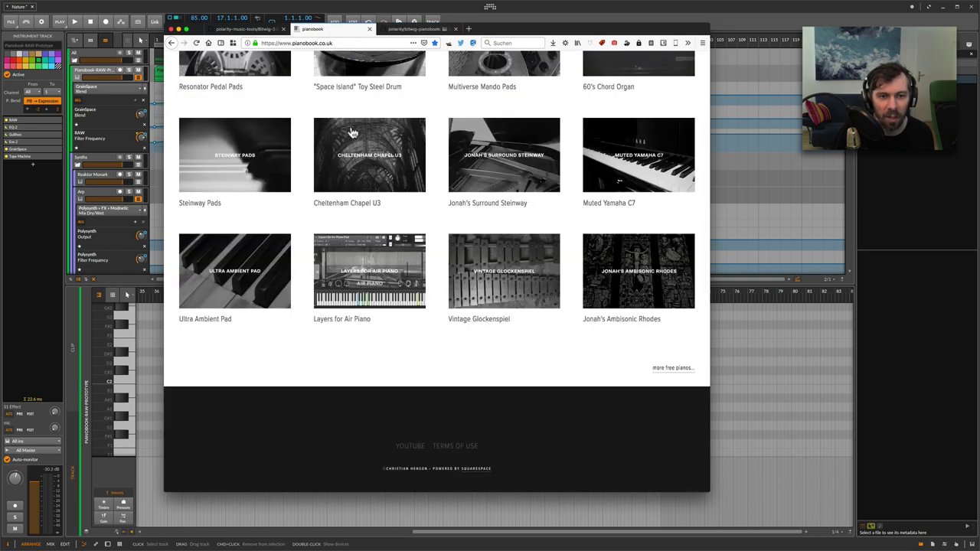
scroll(351, 150, up, 15)
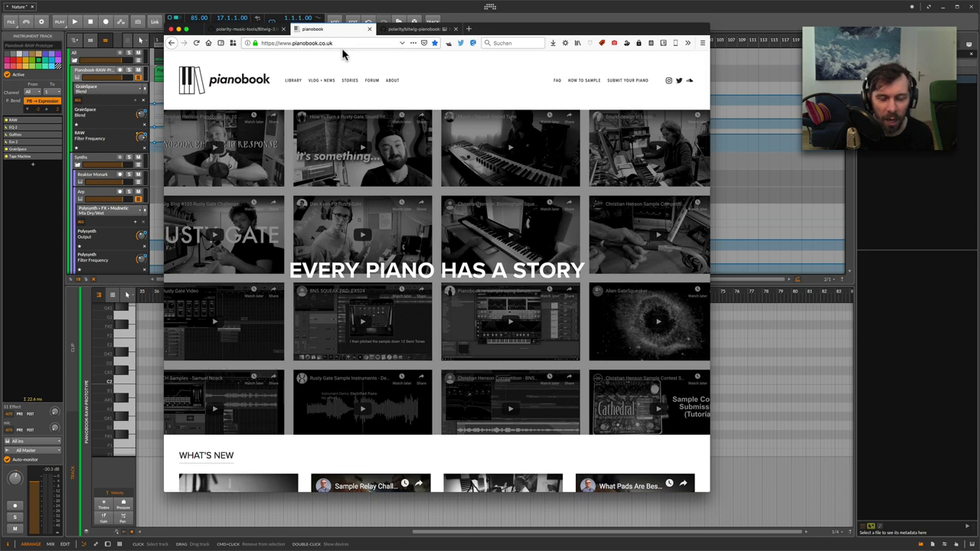
scroll(349, 111, down, 2)
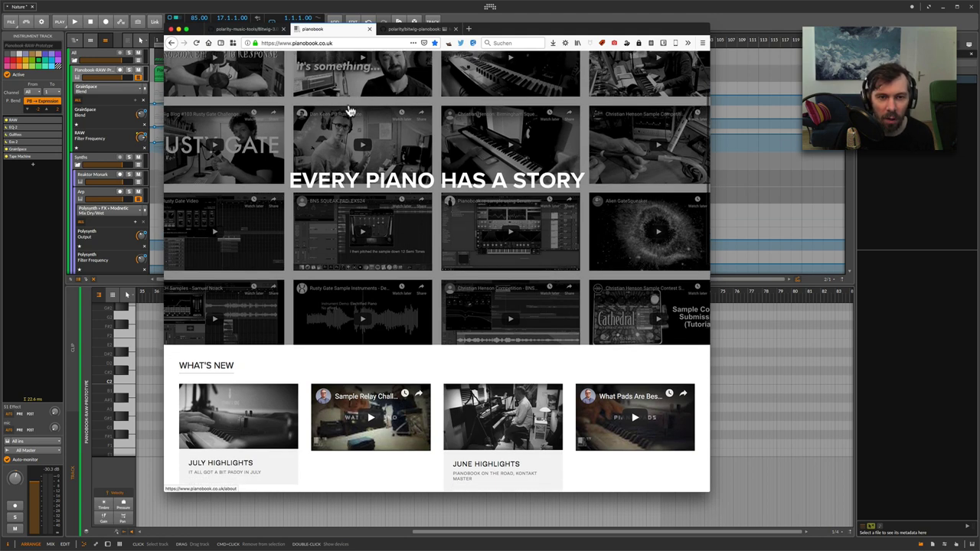
scroll(349, 109, up, 2)
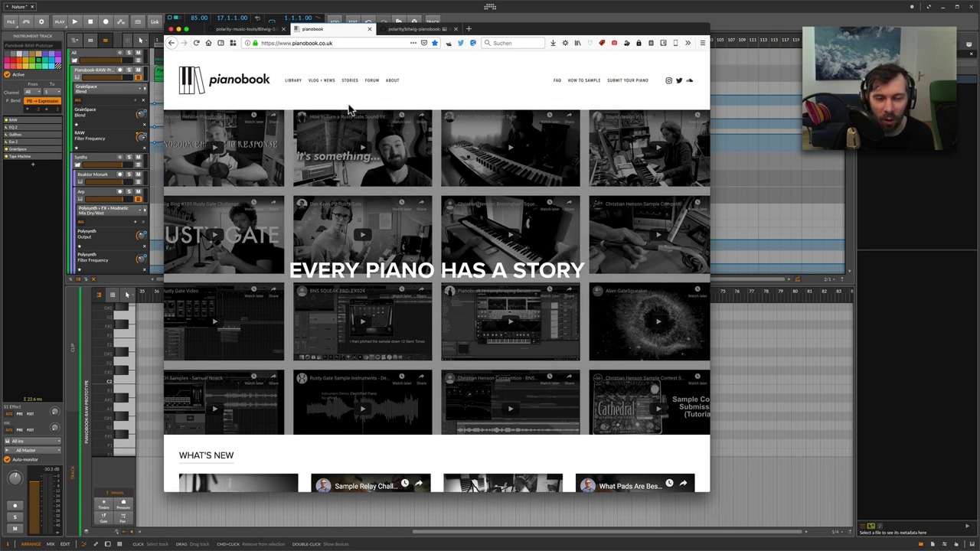
click(404, 30)
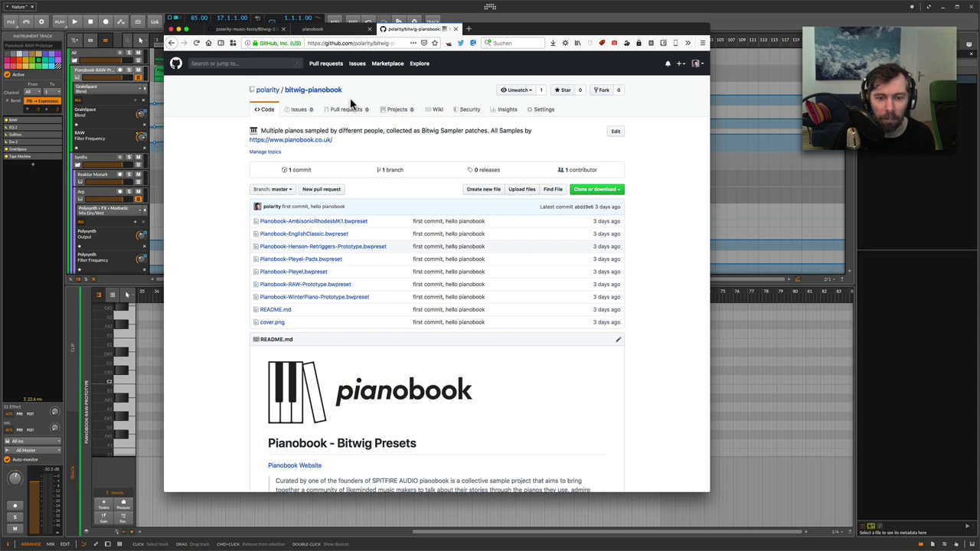
scroll(351, 104, down, 1)
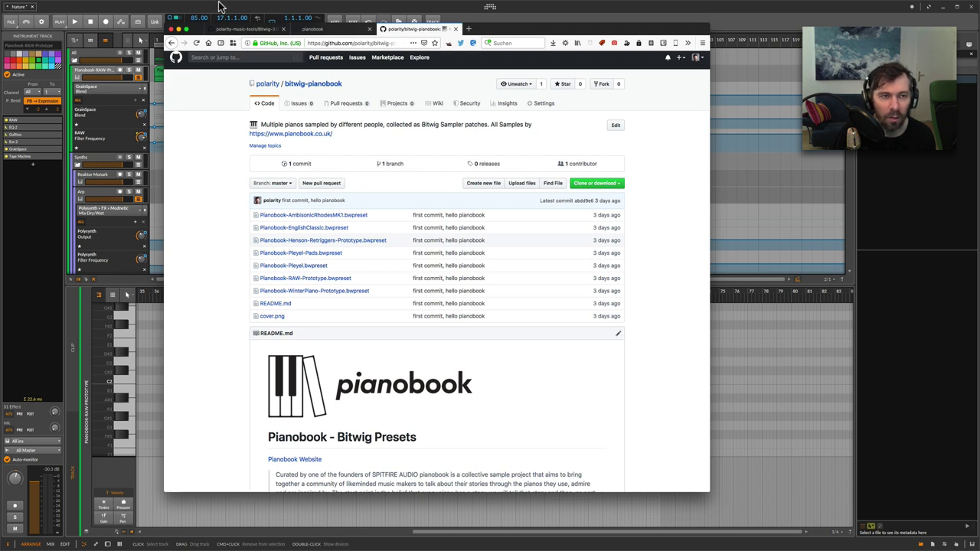
- Back in Bitwig, show the VoicePad track's notes in the editor
click(202, 13)
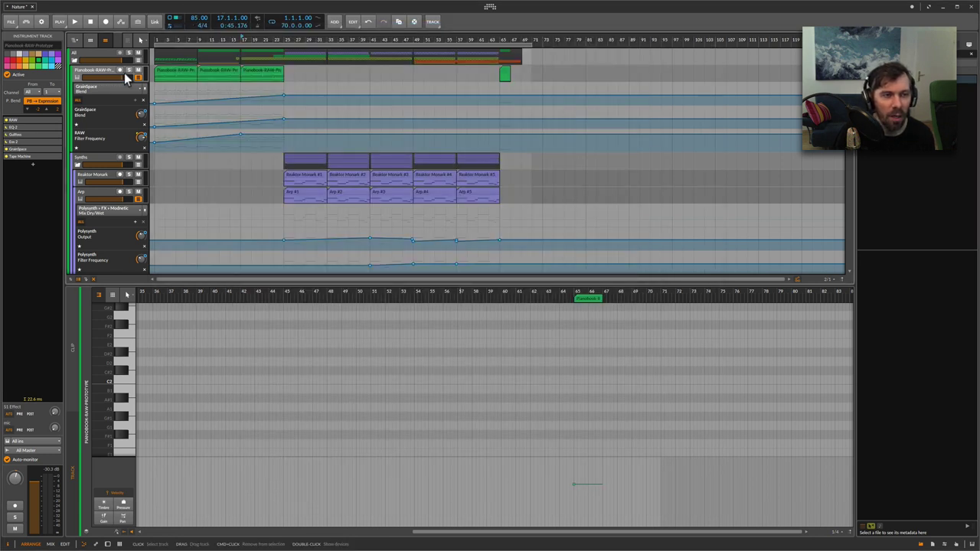
scroll(117, 100, down, 5)
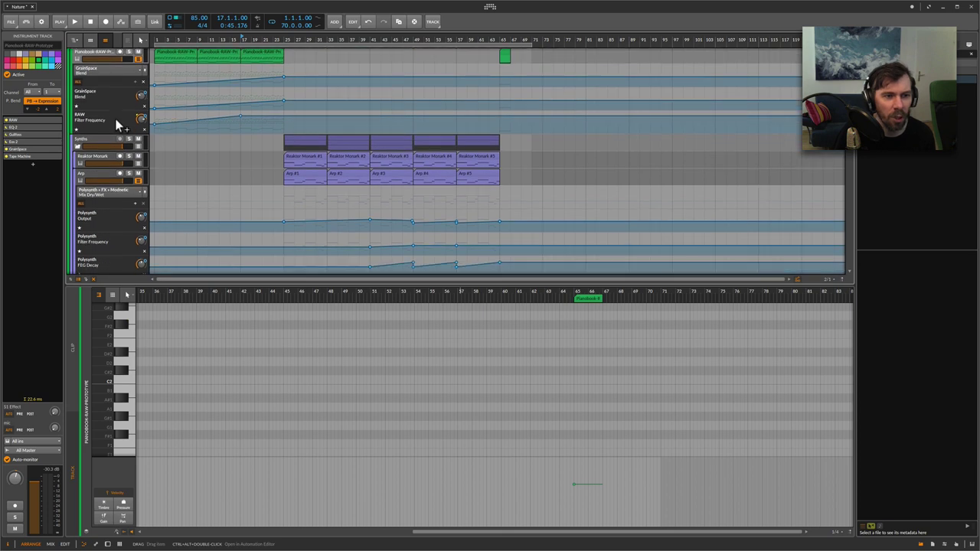
scroll(115, 127, down, 1)
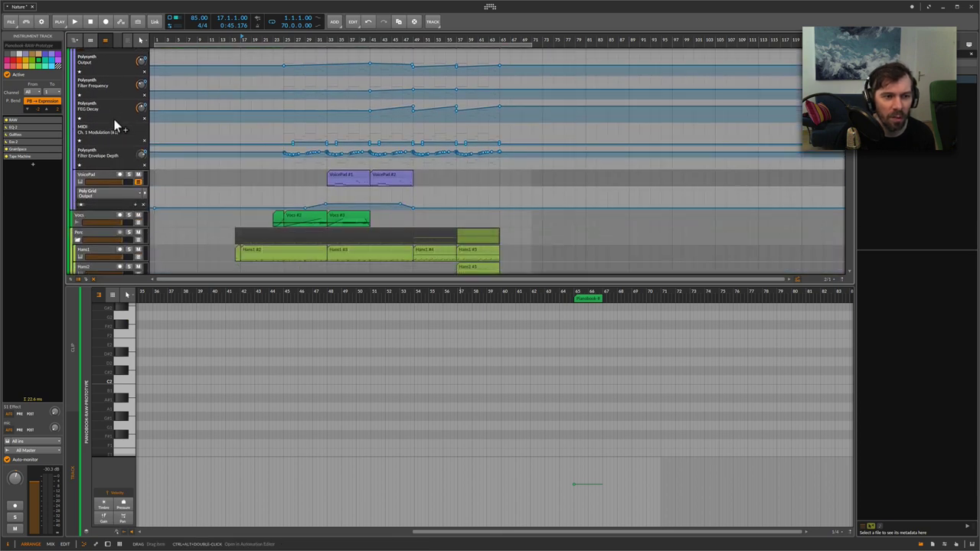
click(107, 180)
- In the browser's Bitwig-3.0 presets listing, go to the VoicePad preset author's GitHub profile
key(super+Tab)
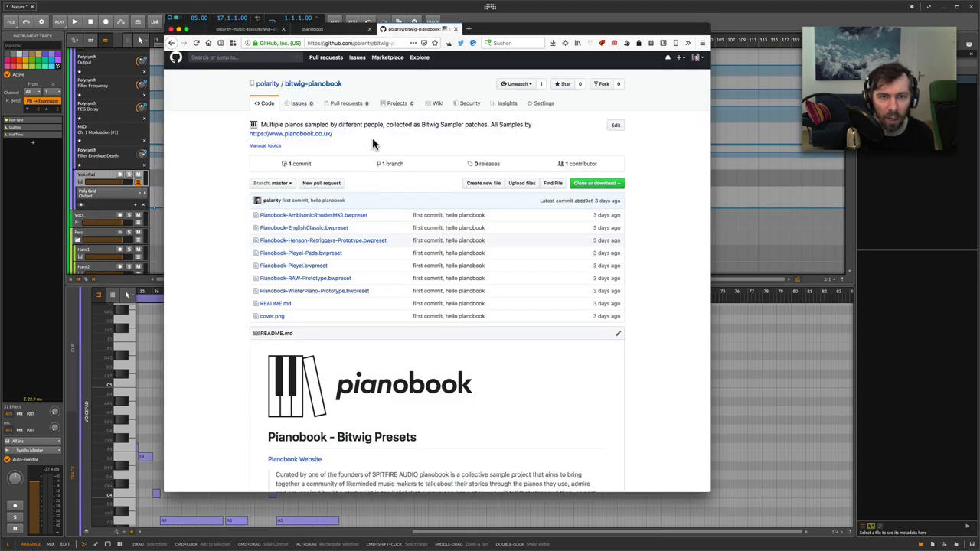
click(261, 30)
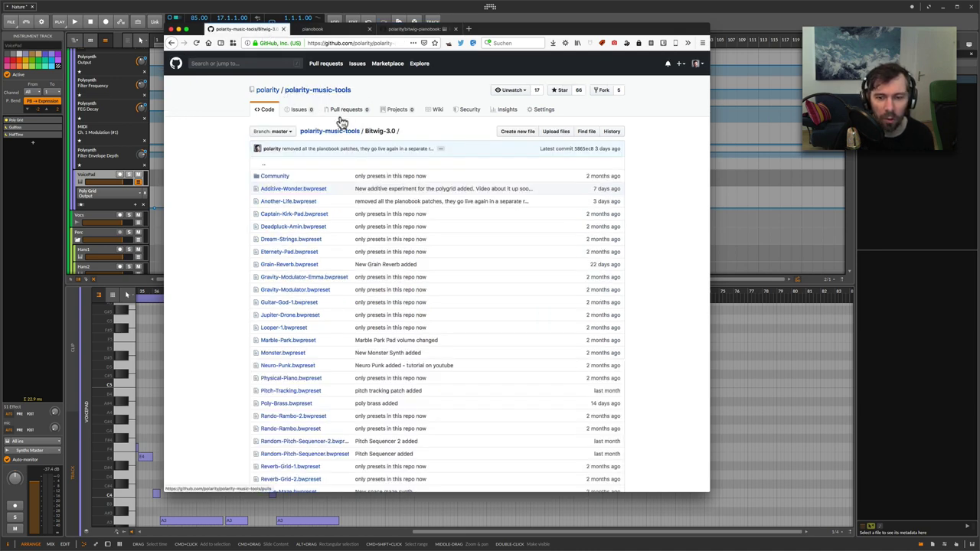
scroll(334, 142, down, 5)
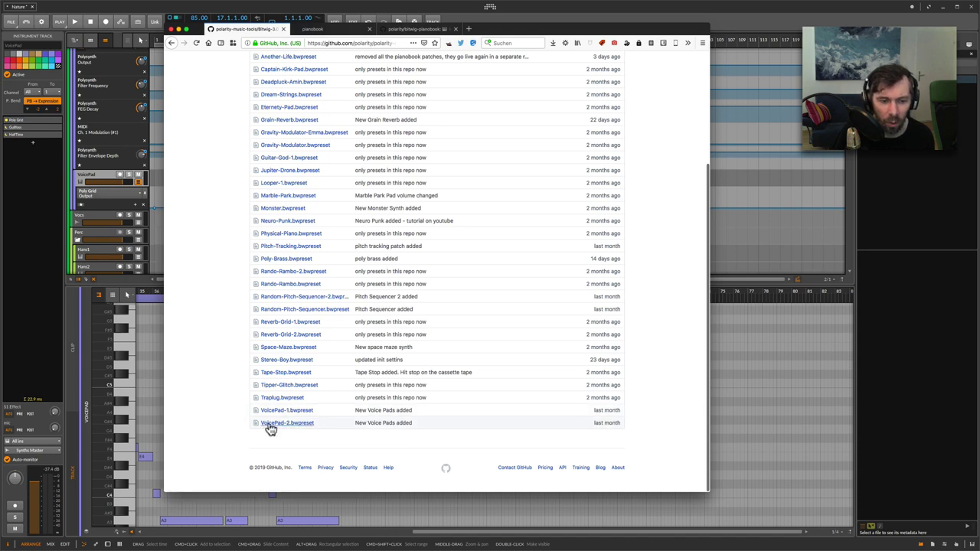
scroll(299, 429, up, 5)
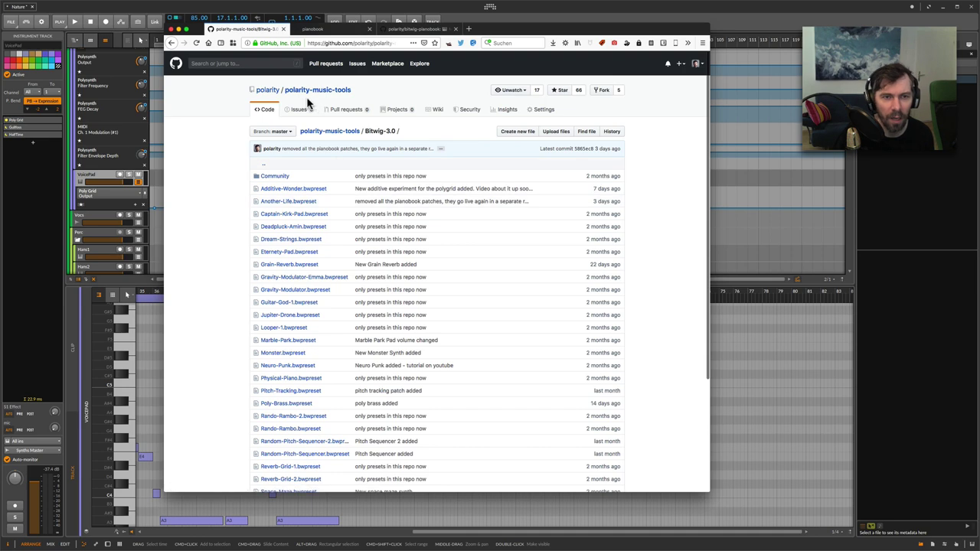
click(277, 94)
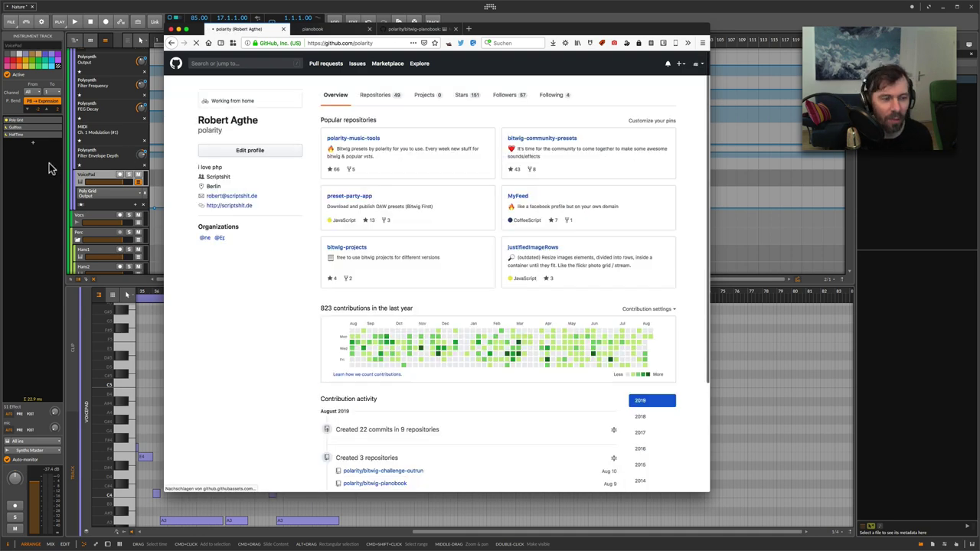
- Widen the arrangement timeline and view the VoicePad #3 clip's notes across bars 35–48
click(49, 163)
scroll(161, 59, up, 5)
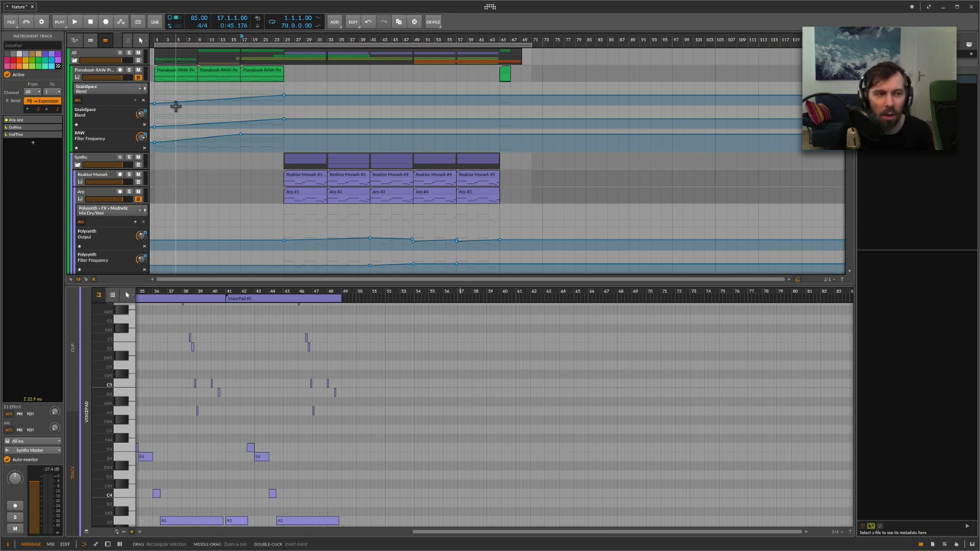
drag(175, 40, 203, 41)
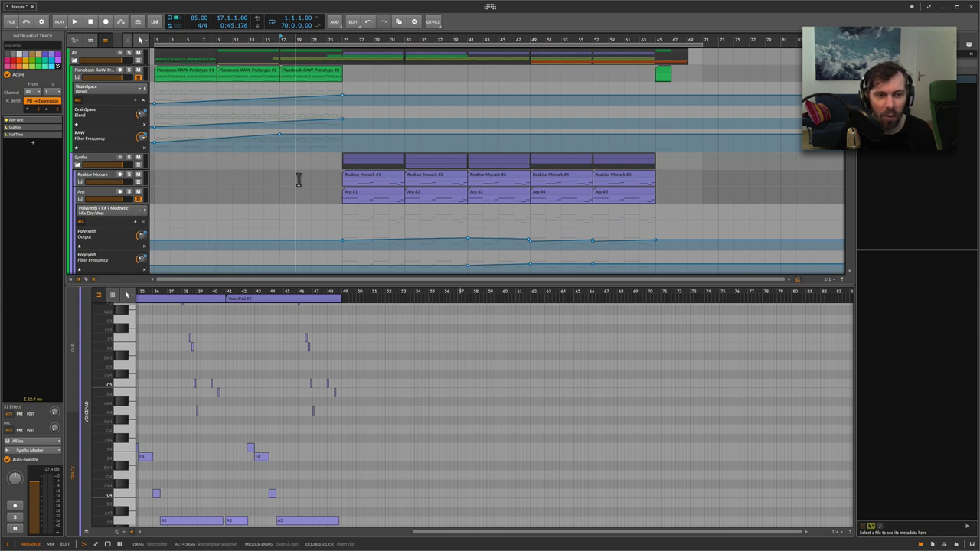
scroll(192, 190, down, 3)
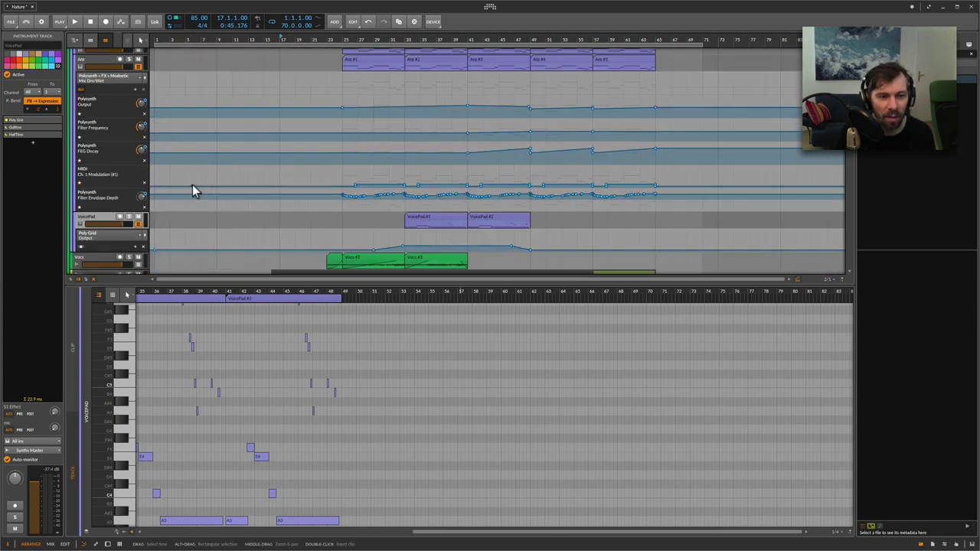
- Inspect the VoicePad track's full Poly Grid patch, then close it
click(110, 219)
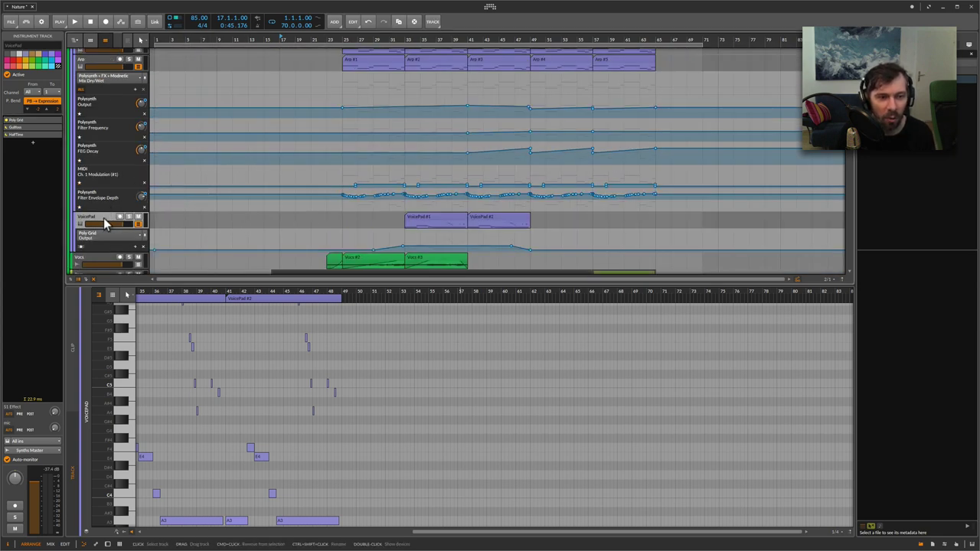
key(d)
click(253, 472)
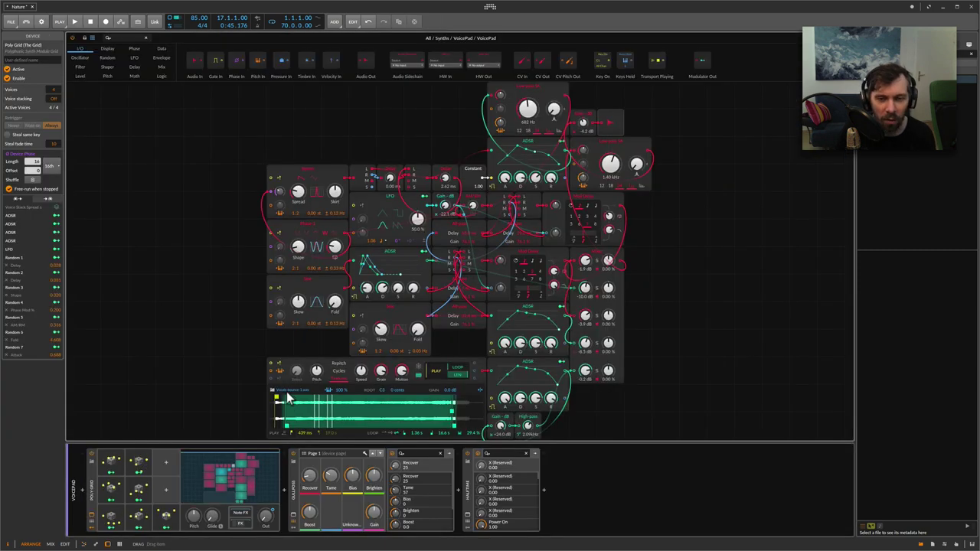
key(Escape)
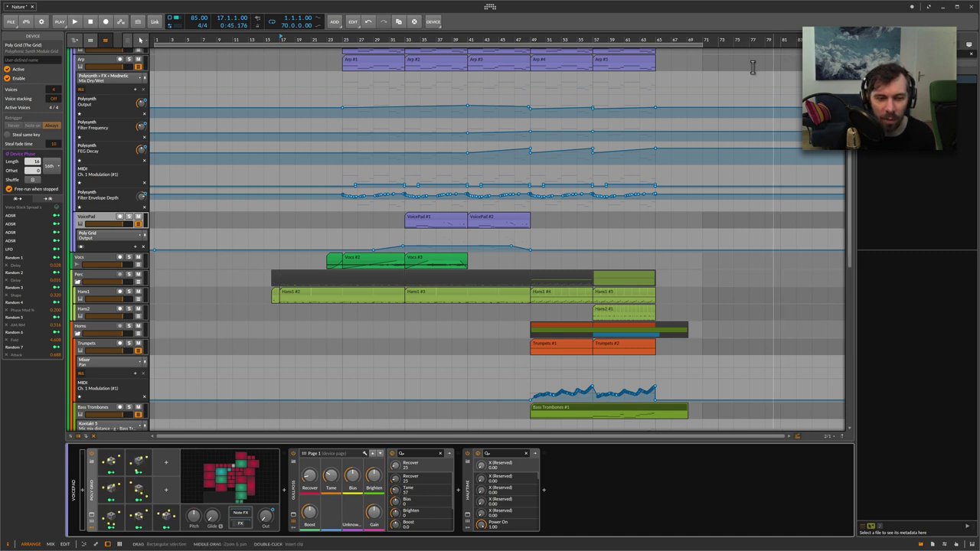
- Browse the tracks and select Vocs to show its Chain effect device
scroll(747, 69, down, 1)
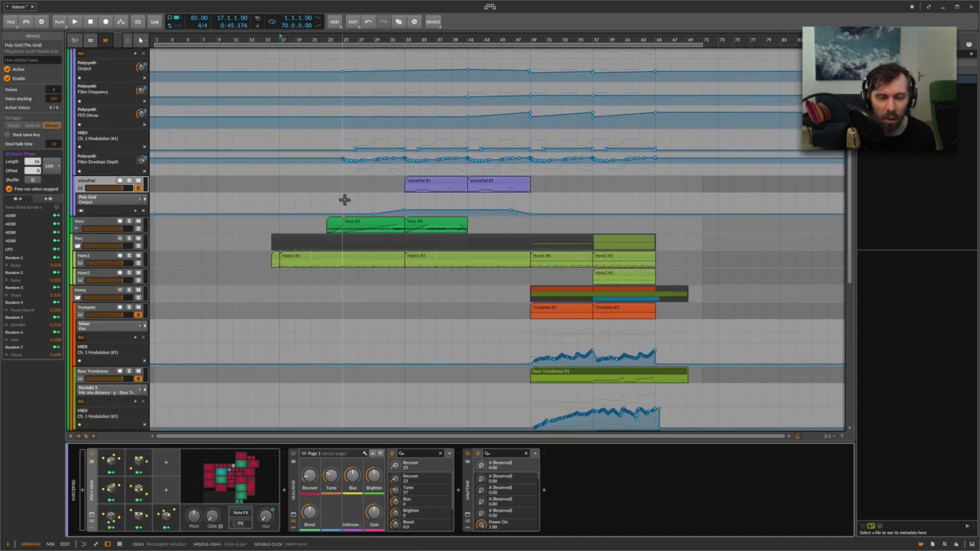
scroll(345, 199, down, 1)
scroll(252, 219, down, 1)
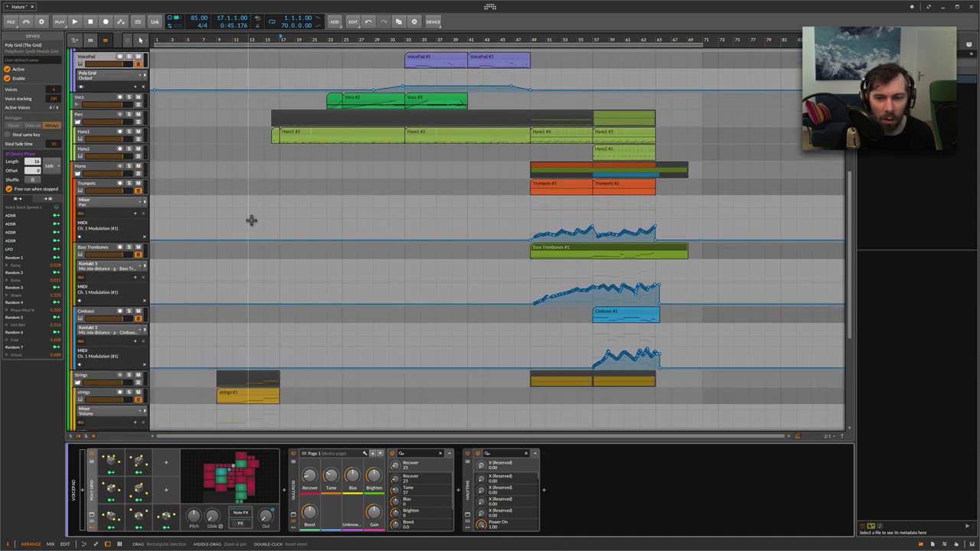
scroll(249, 226, down, 4)
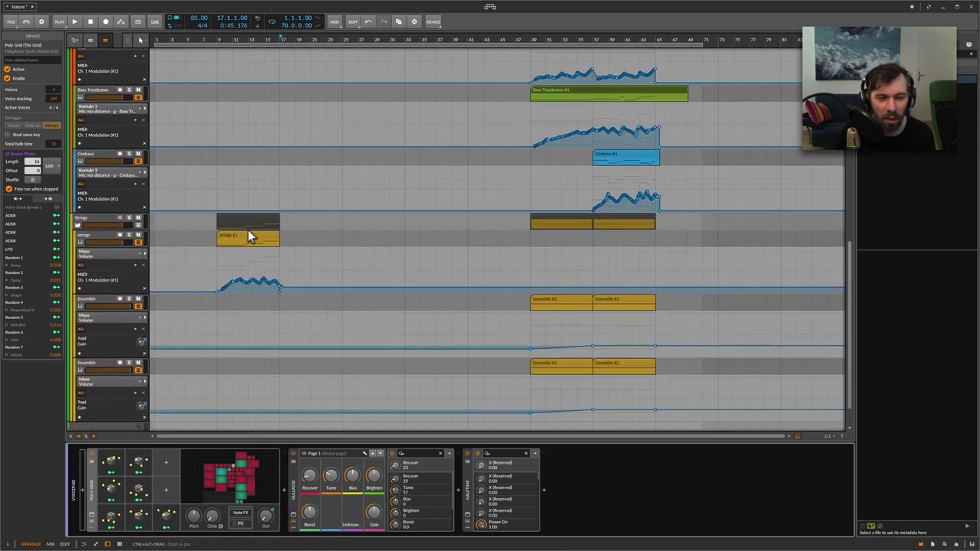
scroll(248, 230, up, 1)
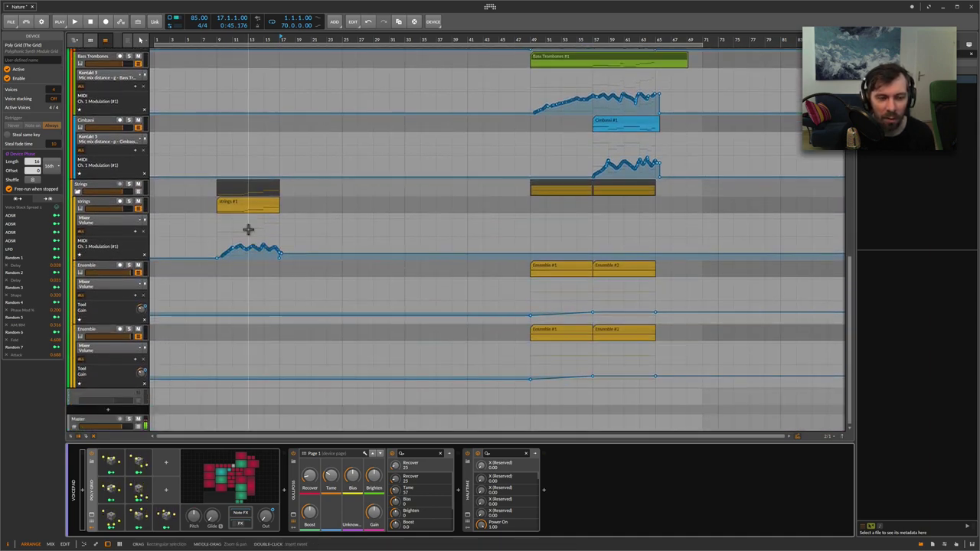
scroll(248, 230, up, 3)
scroll(248, 230, up, 2)
click(116, 178)
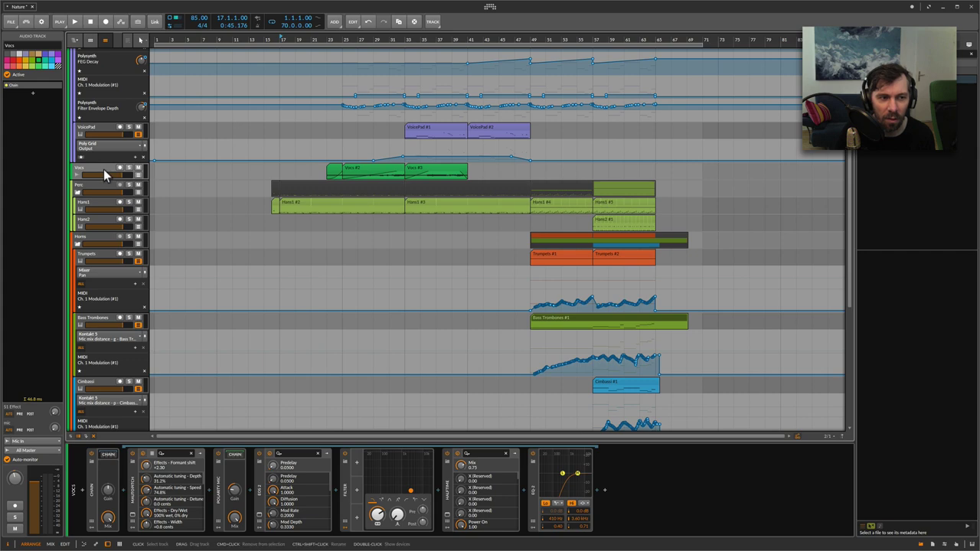
scroll(104, 169, up, 1)
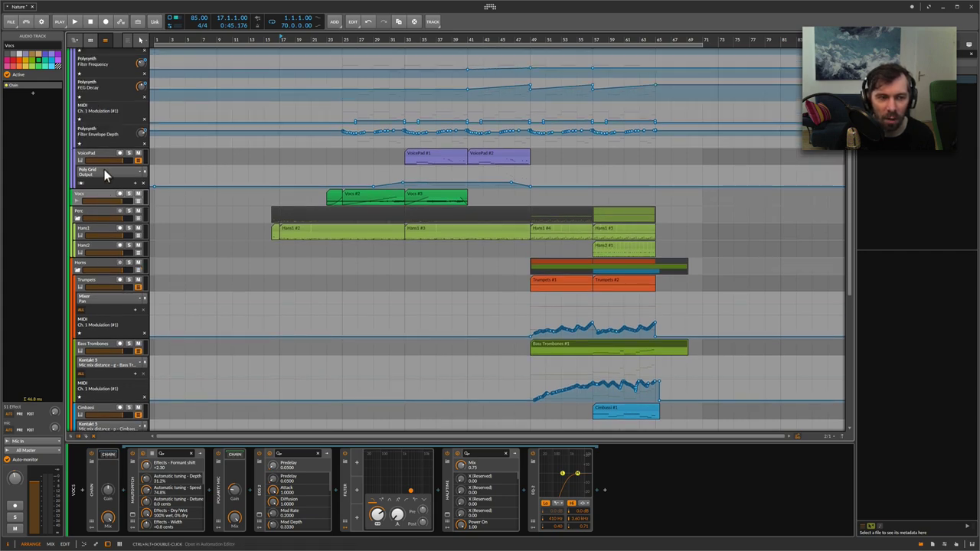
scroll(104, 174, up, 6)
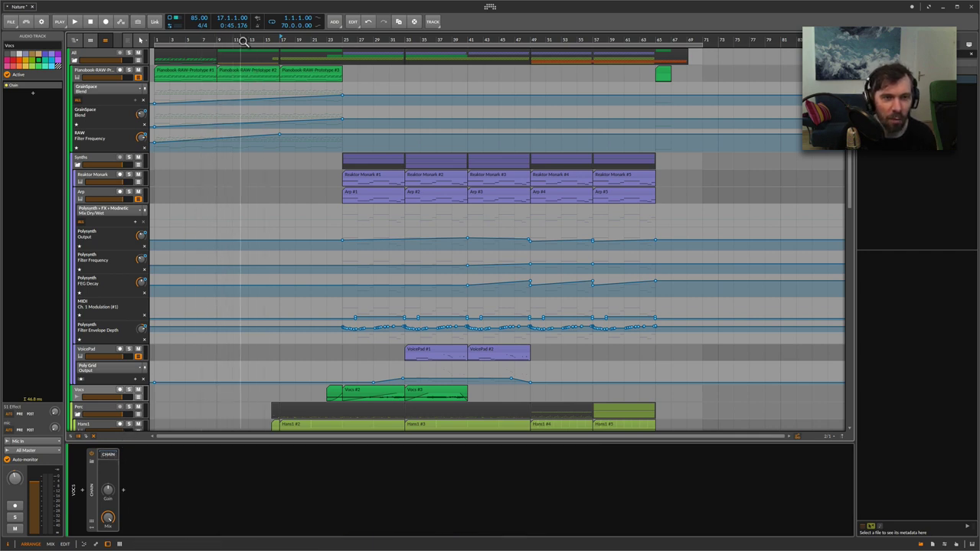
scroll(282, 41, up, 3)
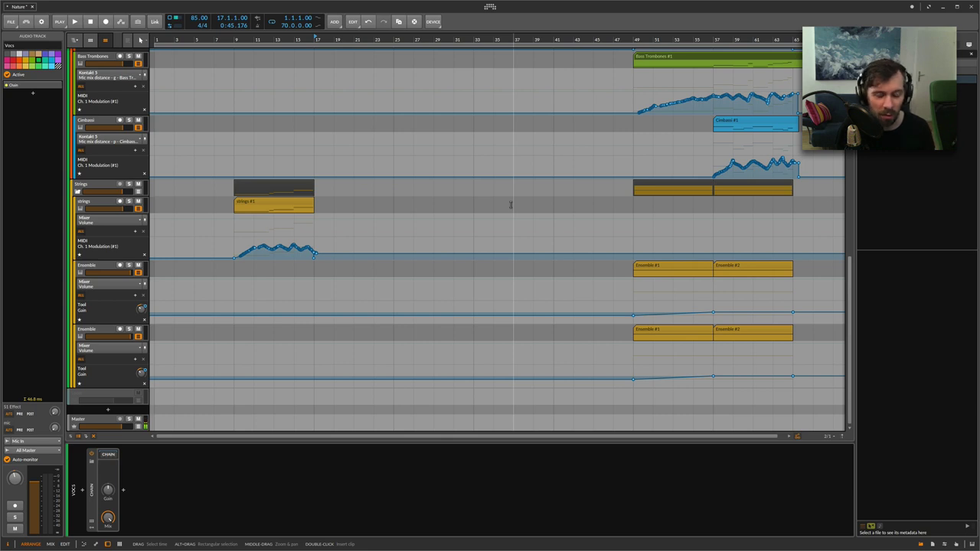
- In the browser, show the Loom II sale price in euros: €12.81, down from €106.76
key(super+Tab)
key(super+Tab)
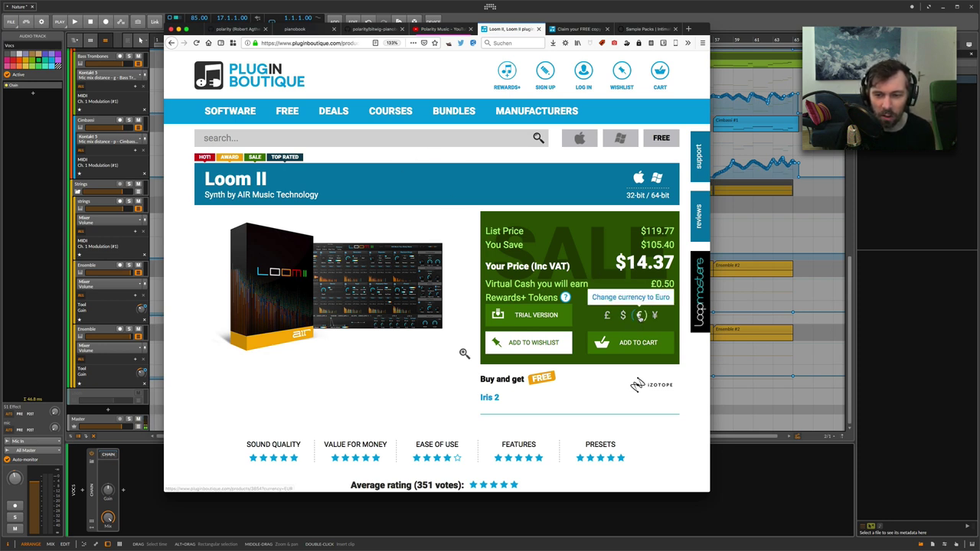
click(639, 315)
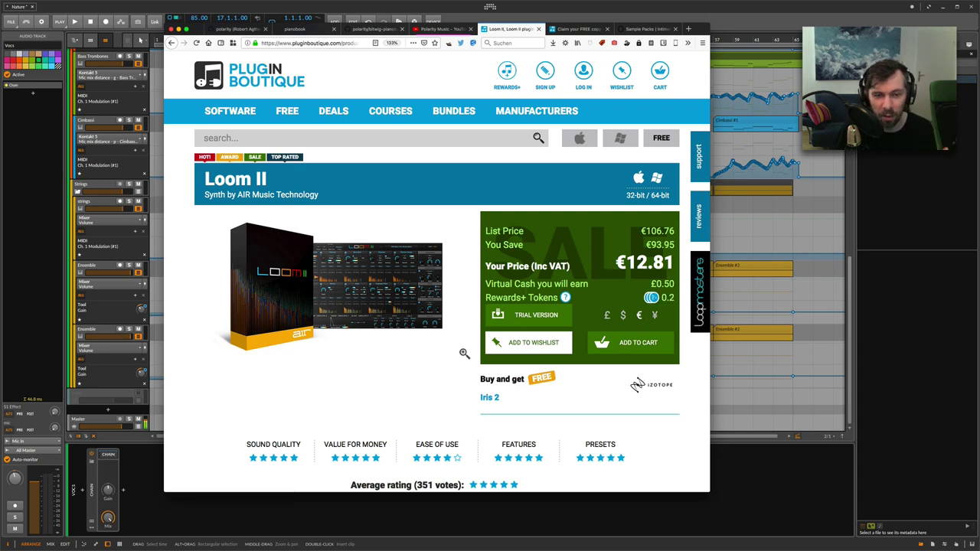
scroll(455, 298, down, 1)
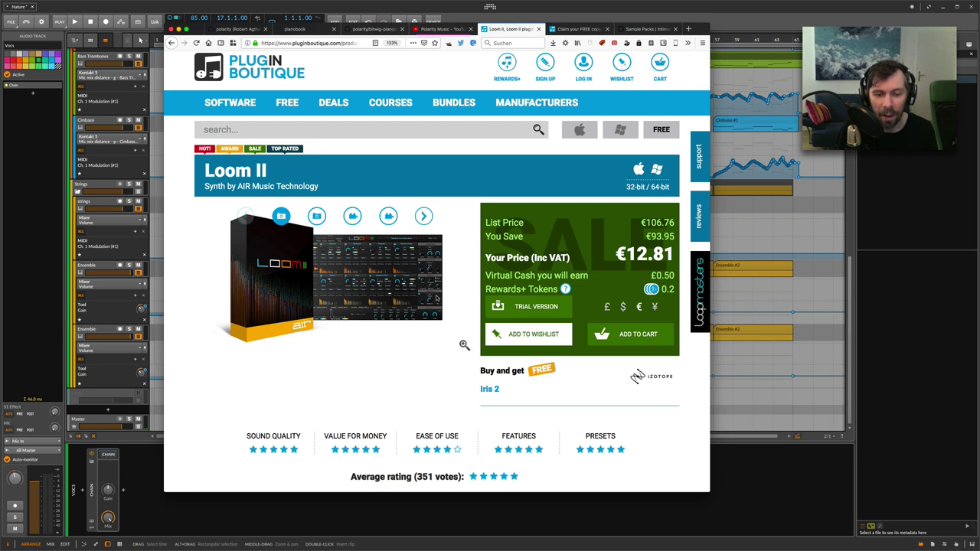
scroll(436, 297, up, 1)
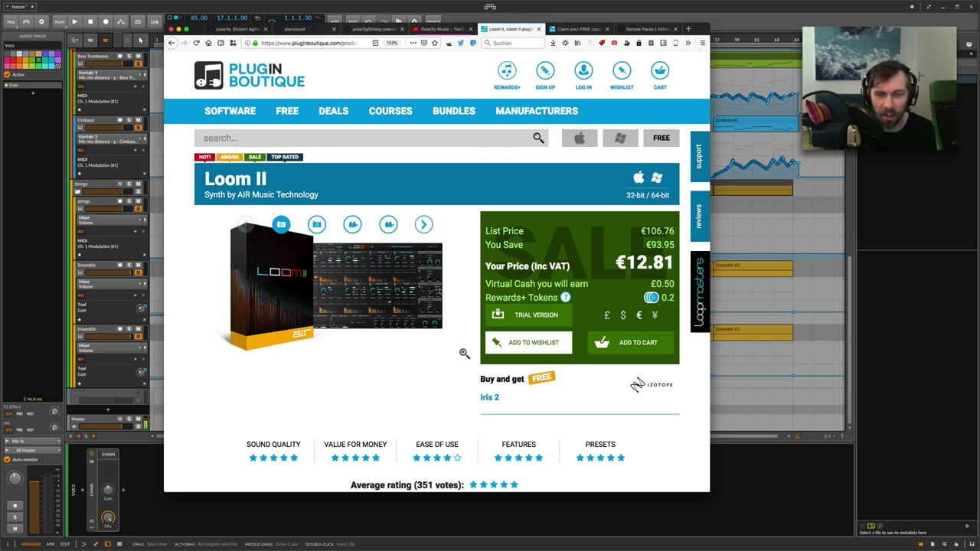
key(ctrl+Tab)
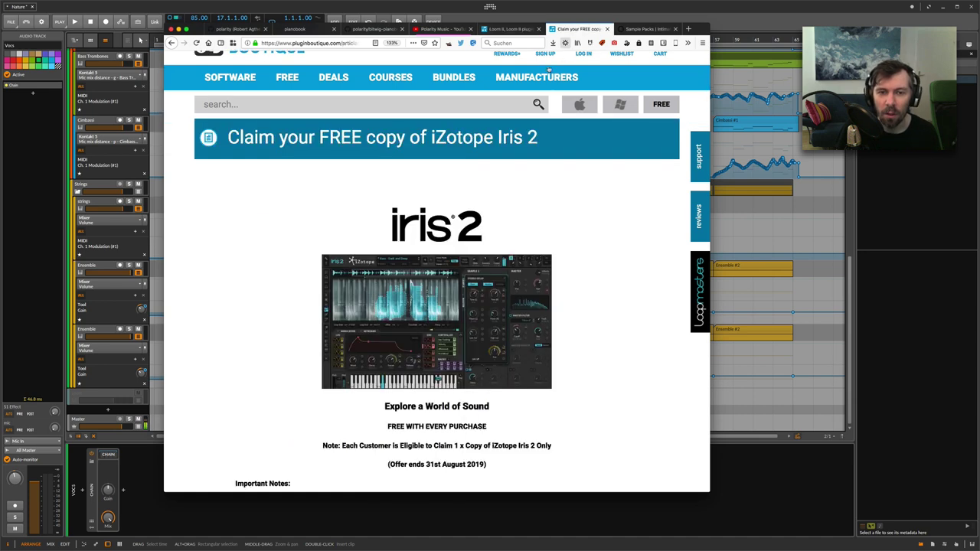
scroll(455, 240, down, 2)
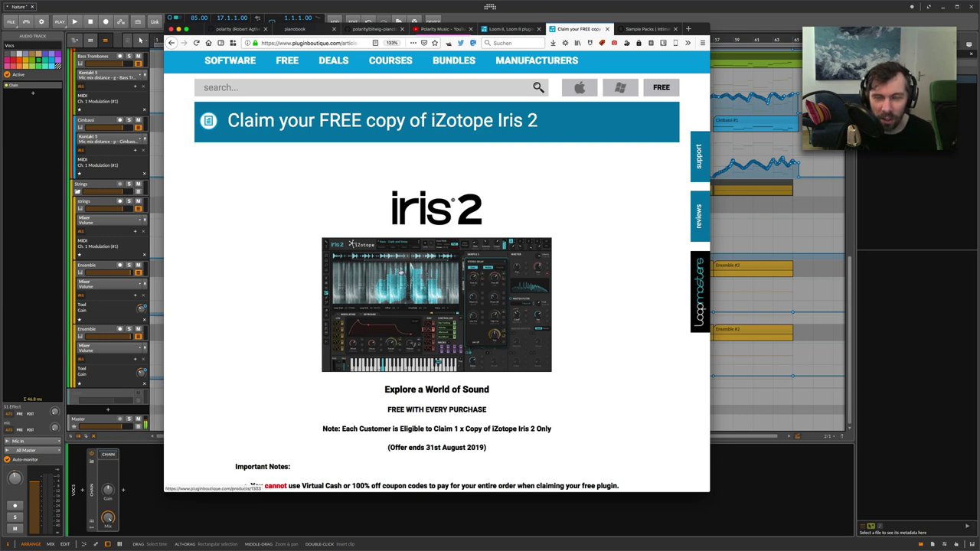
scroll(401, 271, down, 3)
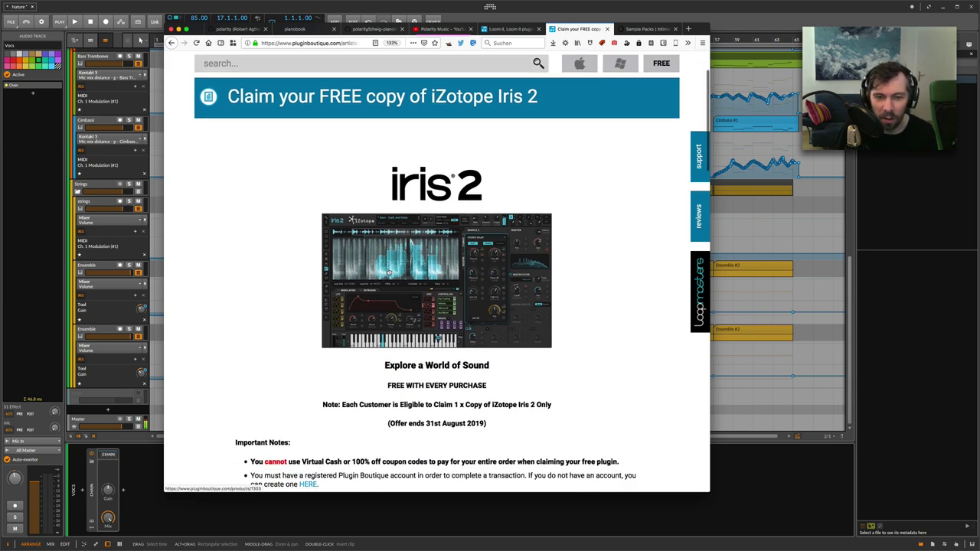
click(511, 29)
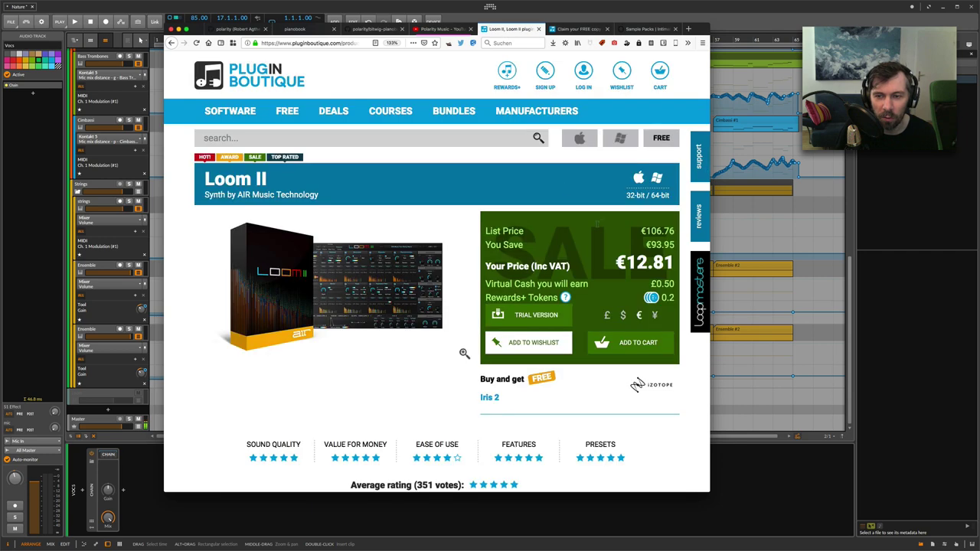
click(580, 29)
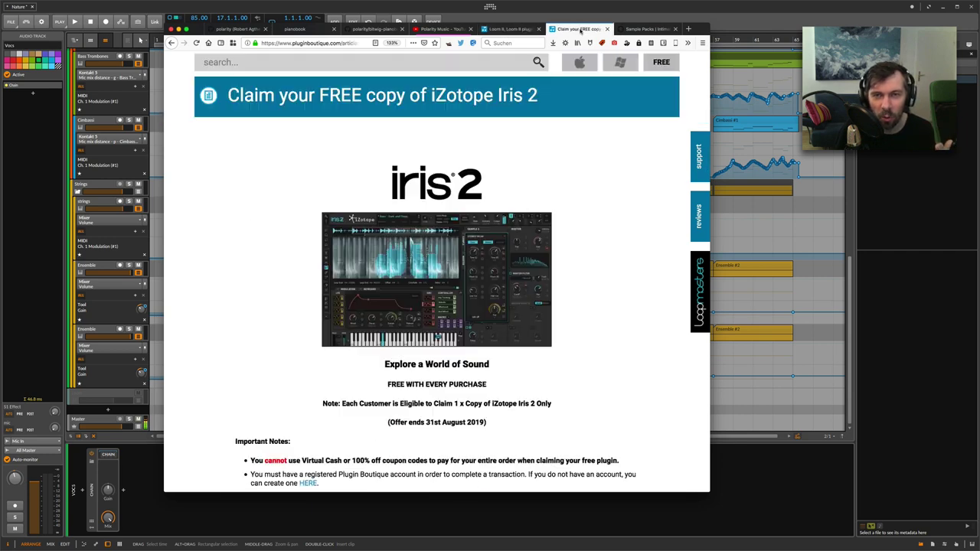
scroll(543, 115, down, 1)
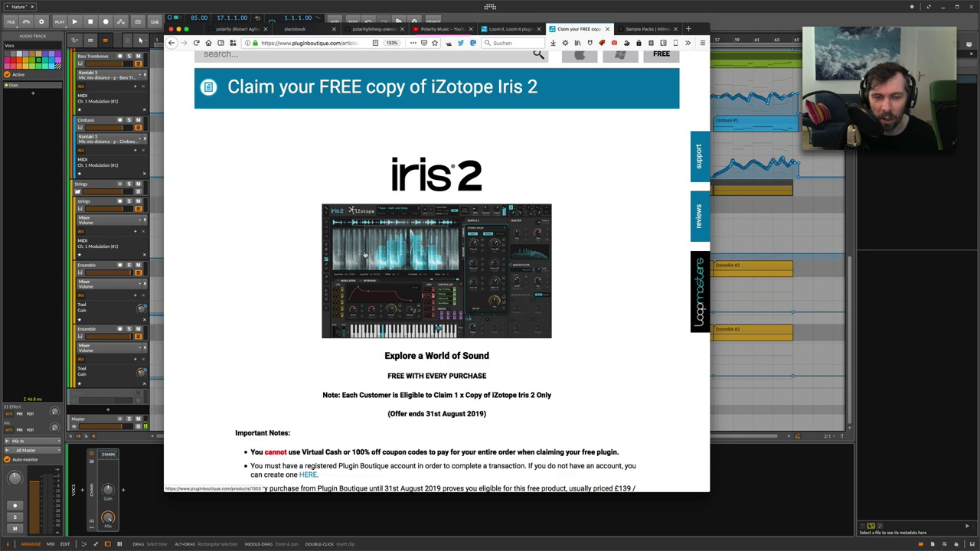
scroll(368, 257, down, 5)
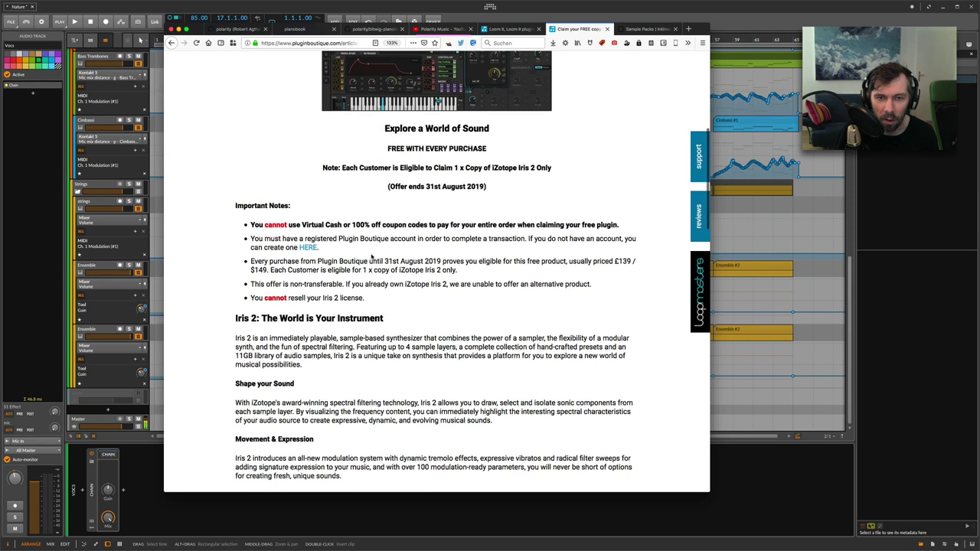
scroll(372, 256, up, 2)
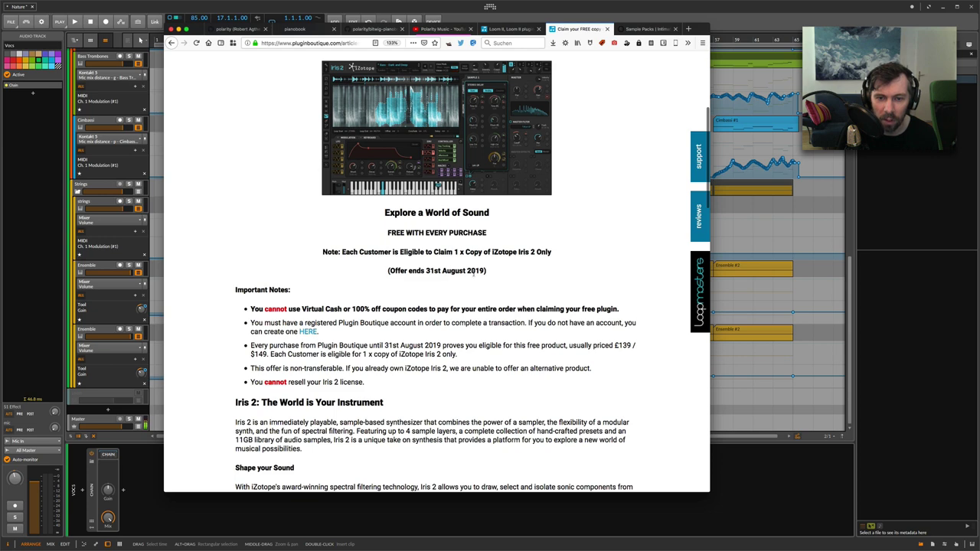
scroll(463, 274, up, 5)
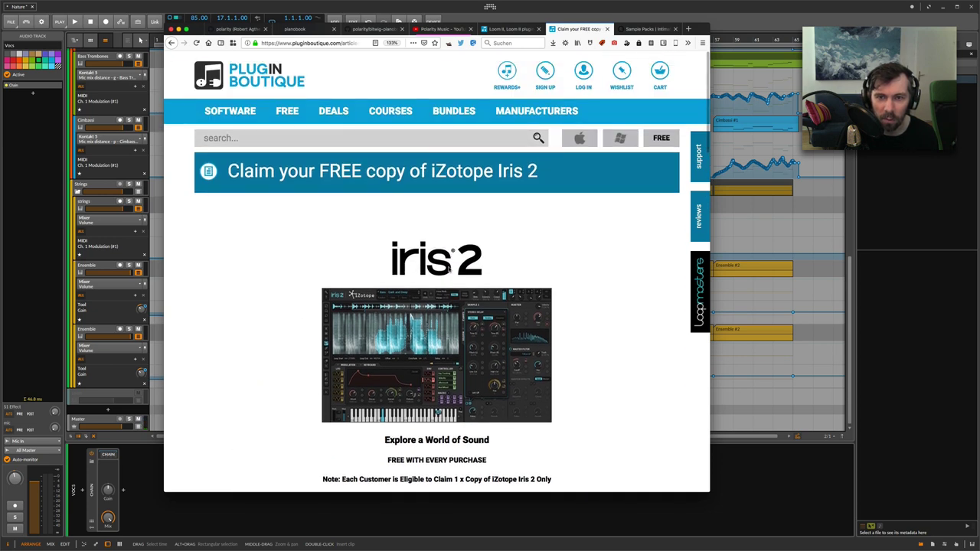
scroll(449, 268, down, 3)
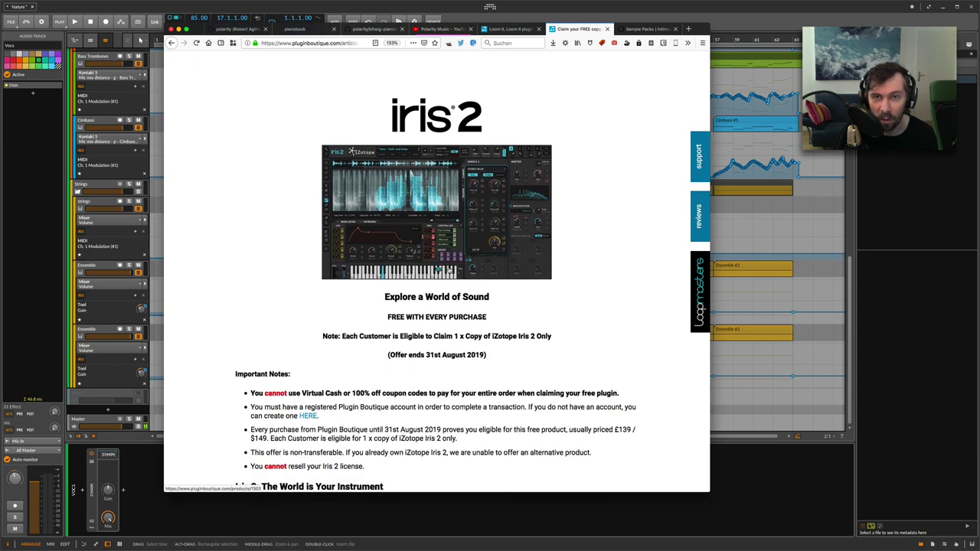
- Browse the Intimate Noise Sample Packs shop with its 40% summer sale
click(626, 31)
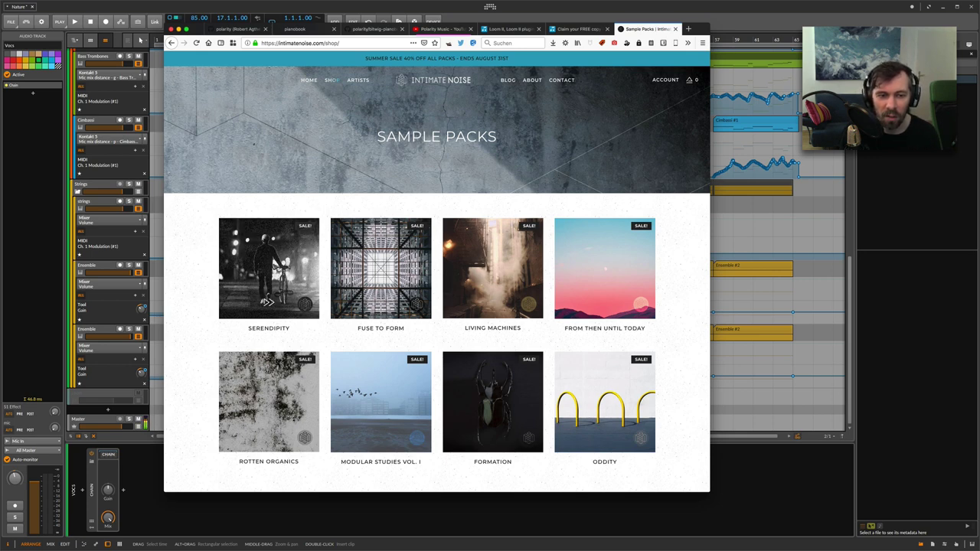
scroll(613, 329, down, 3)
scroll(553, 317, up, 3)
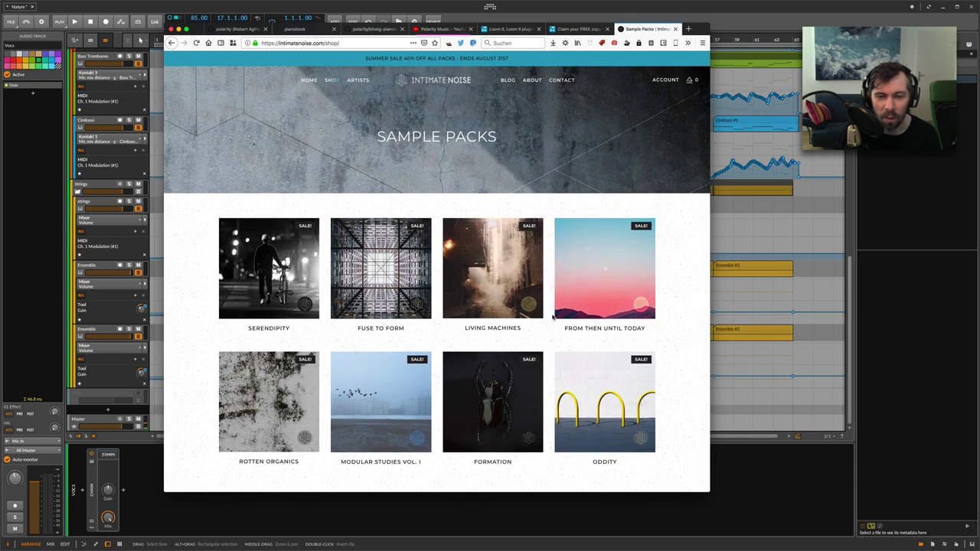